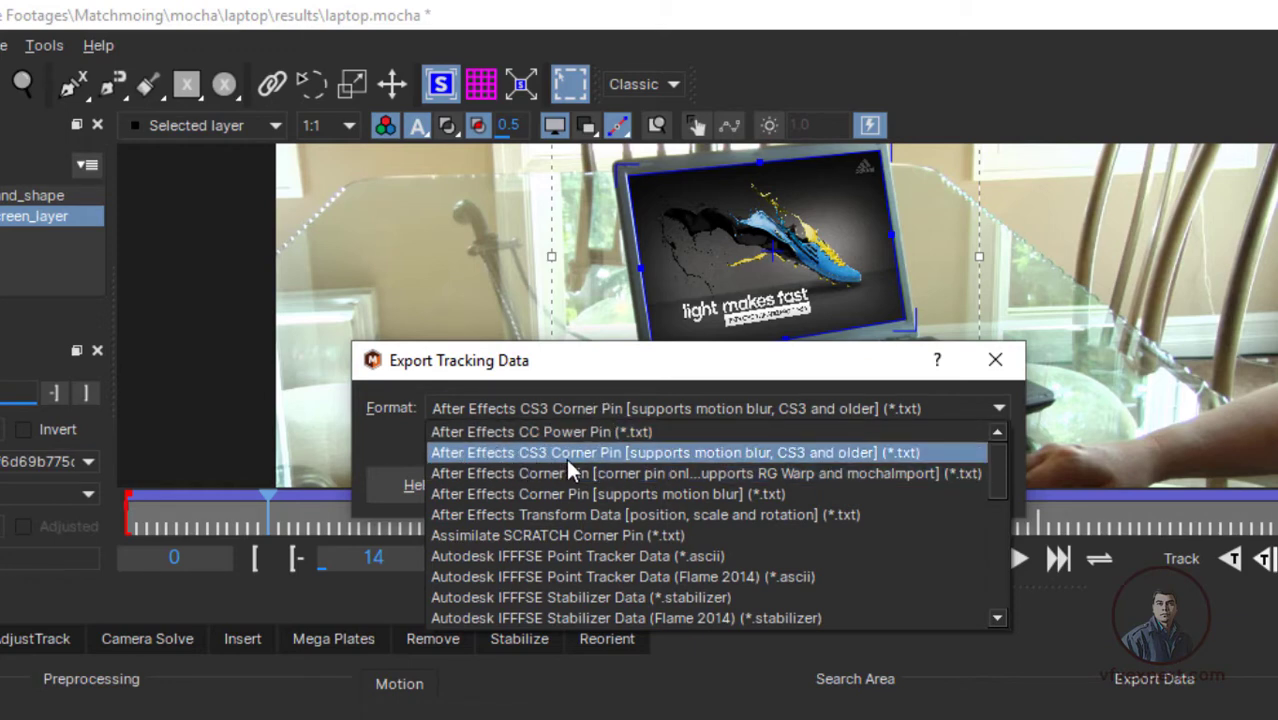
# Step: Export the screen_layer tracking data in After Effects CS3 Corner Pin format as "laptop_tracking data" in the mocha tracking data folder
pyautogui.click(717, 452)
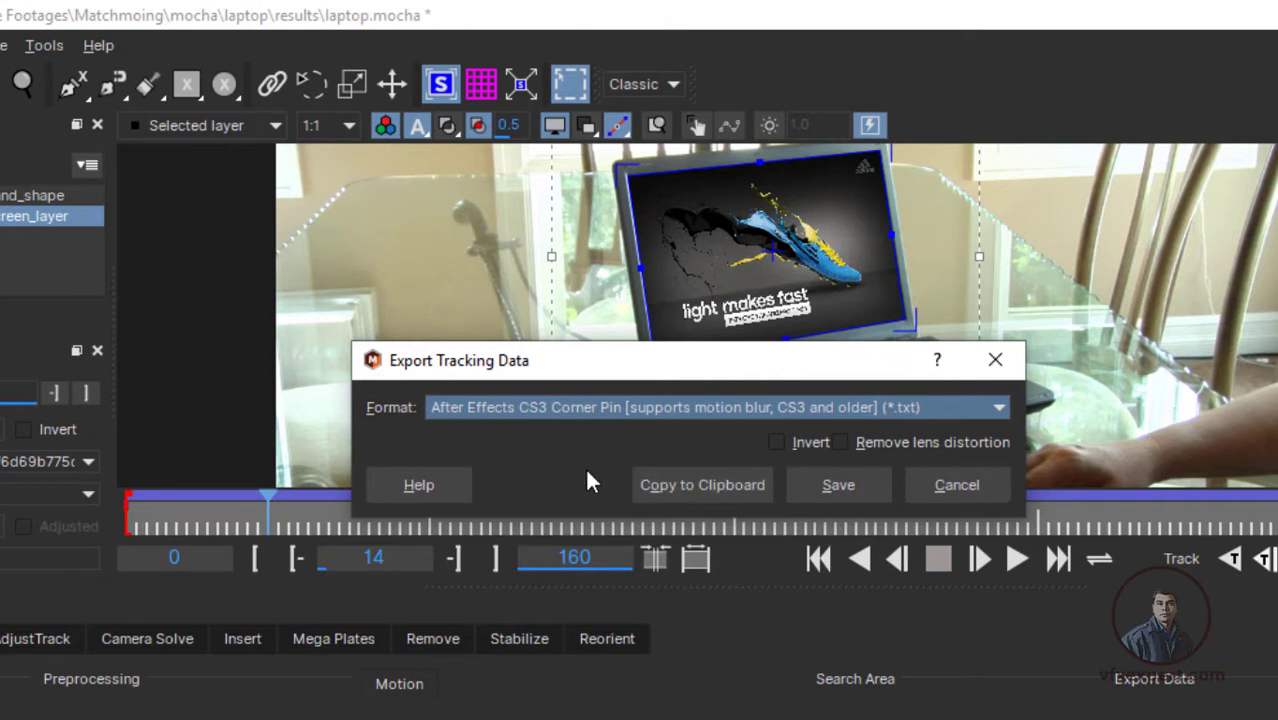
pyautogui.click(838, 486)
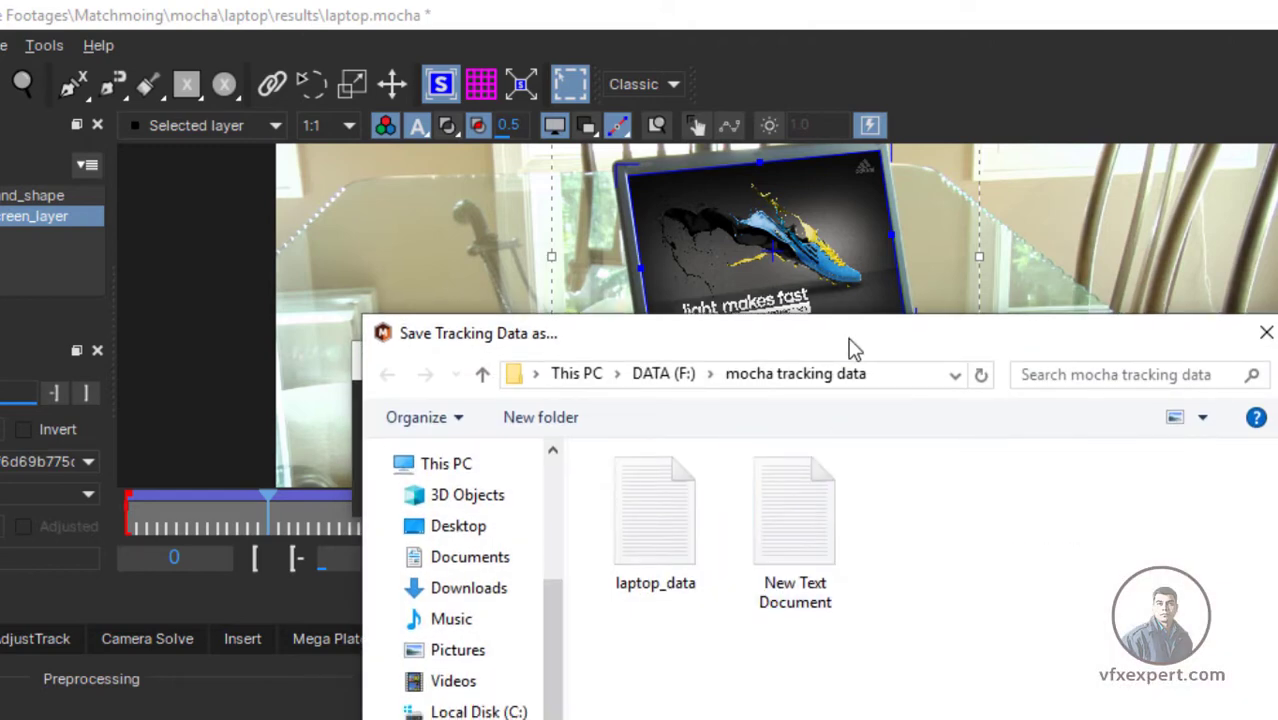
pyautogui.moveTo(848, 338); pyautogui.dragTo(826, 245)
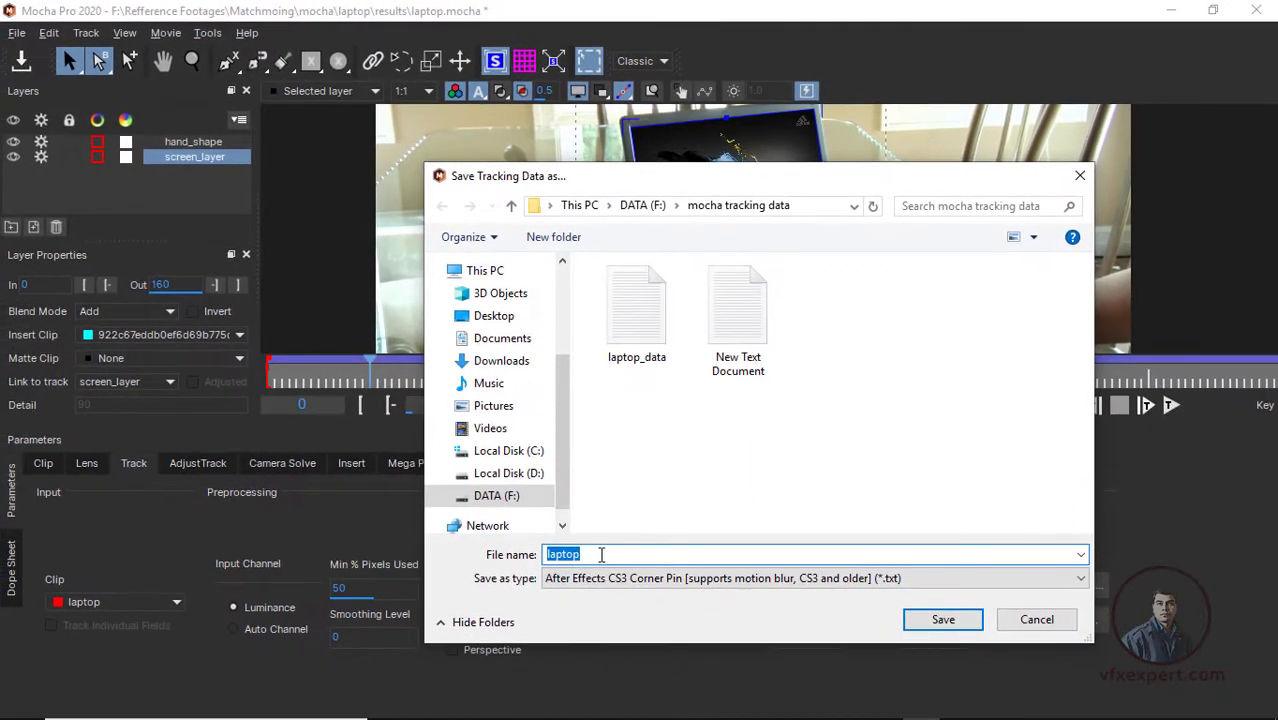
pyautogui.click(601, 554)
pyautogui.write('_')
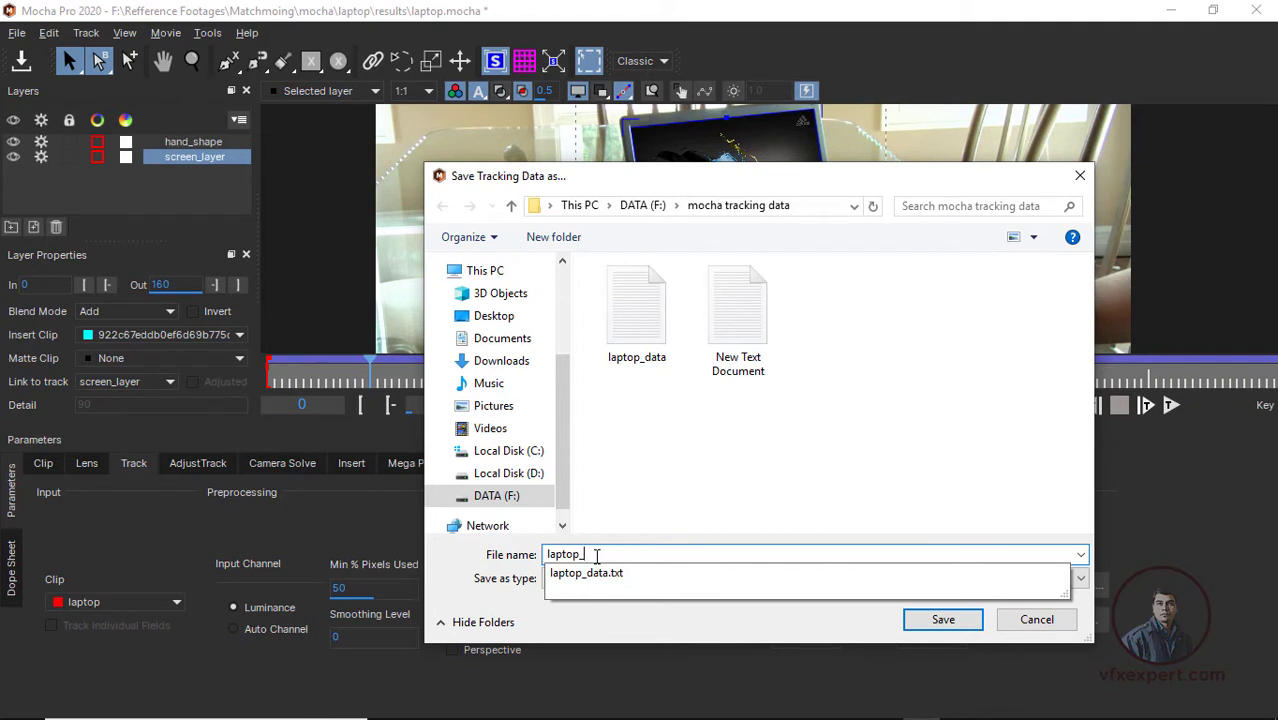
pyautogui.write('tracking')
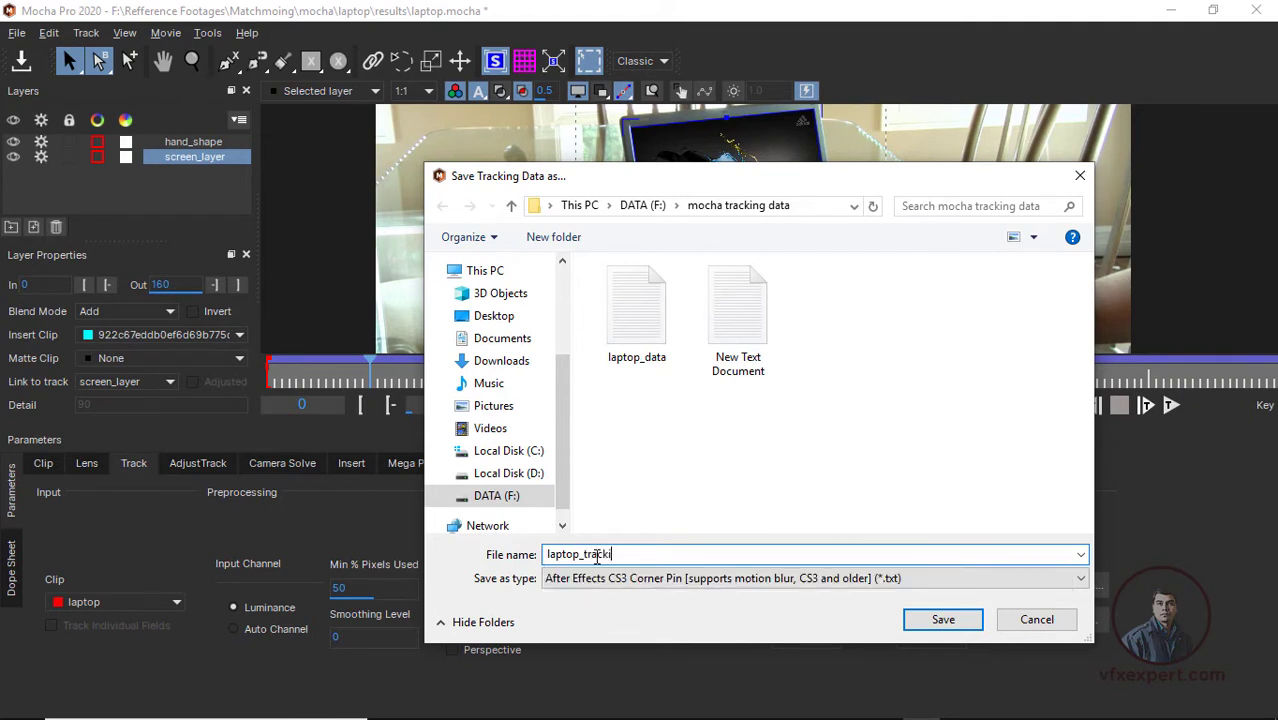
pyautogui.write(' data')
pyautogui.click(943, 619)
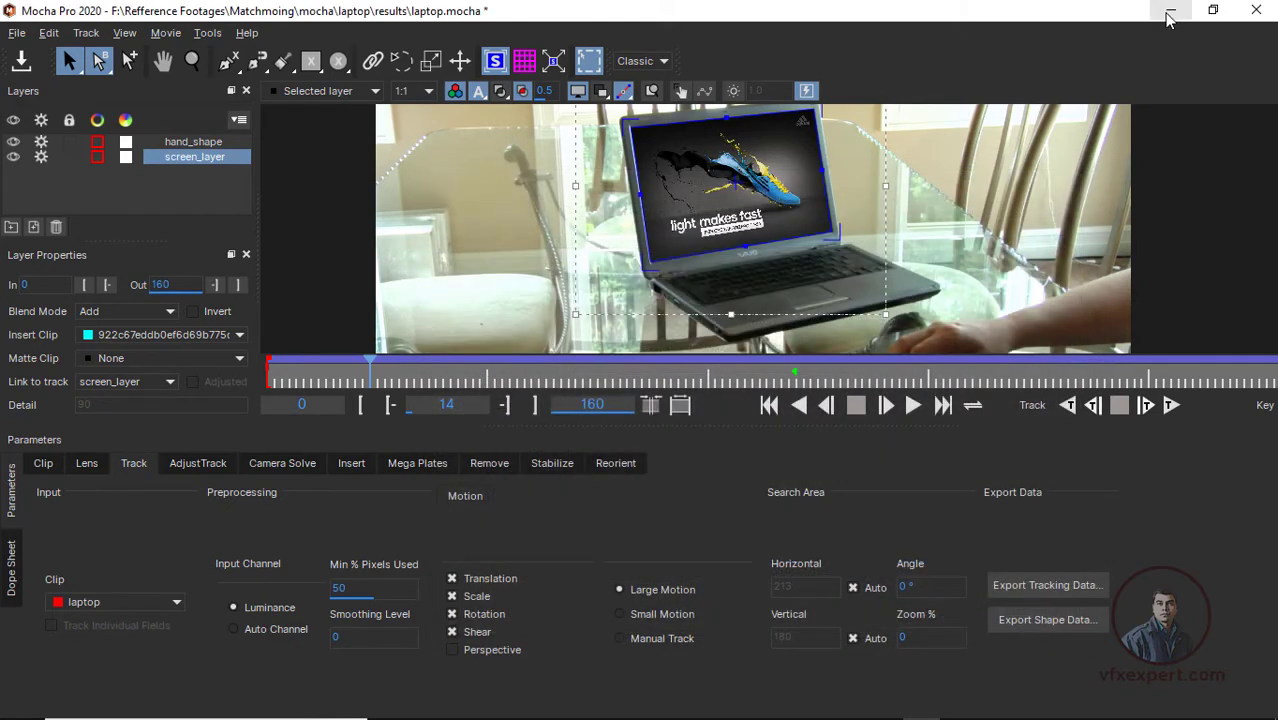
# Step: Switch to After Effects and import the laptop frames starting at laptop.0000 as a PNG sequence
pyautogui.click(1170, 18)
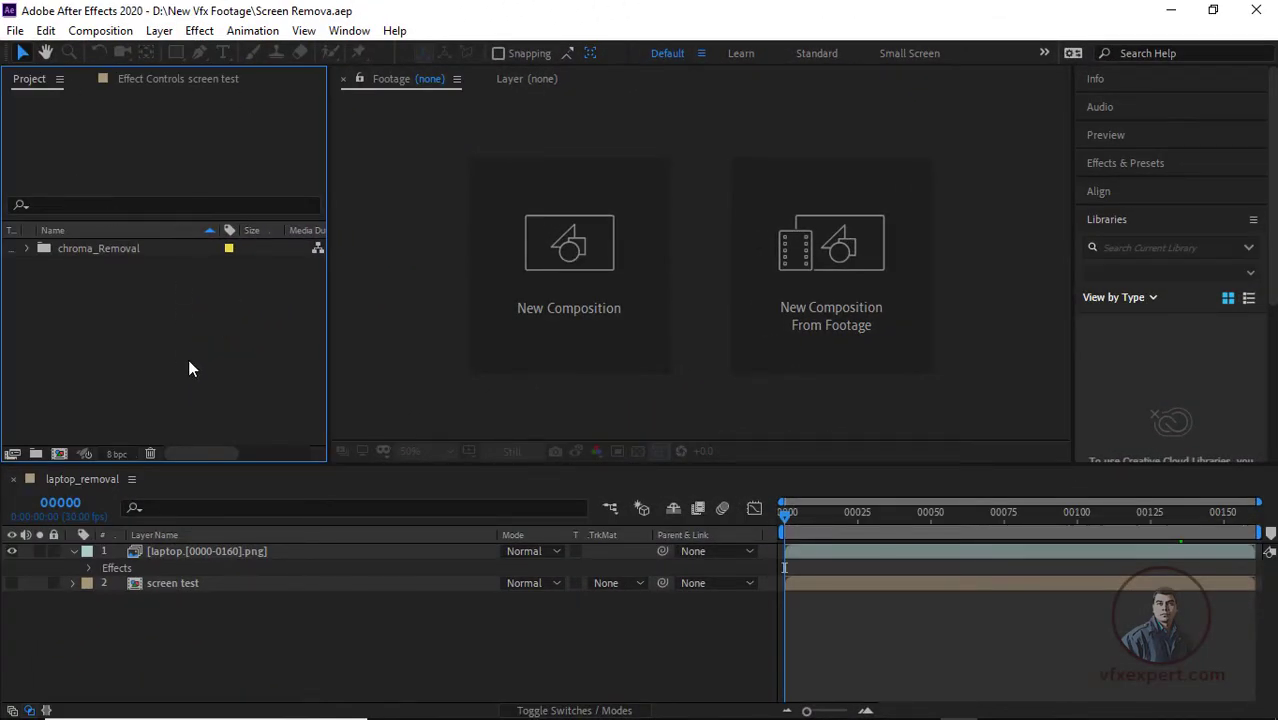
pyautogui.click(15, 31)
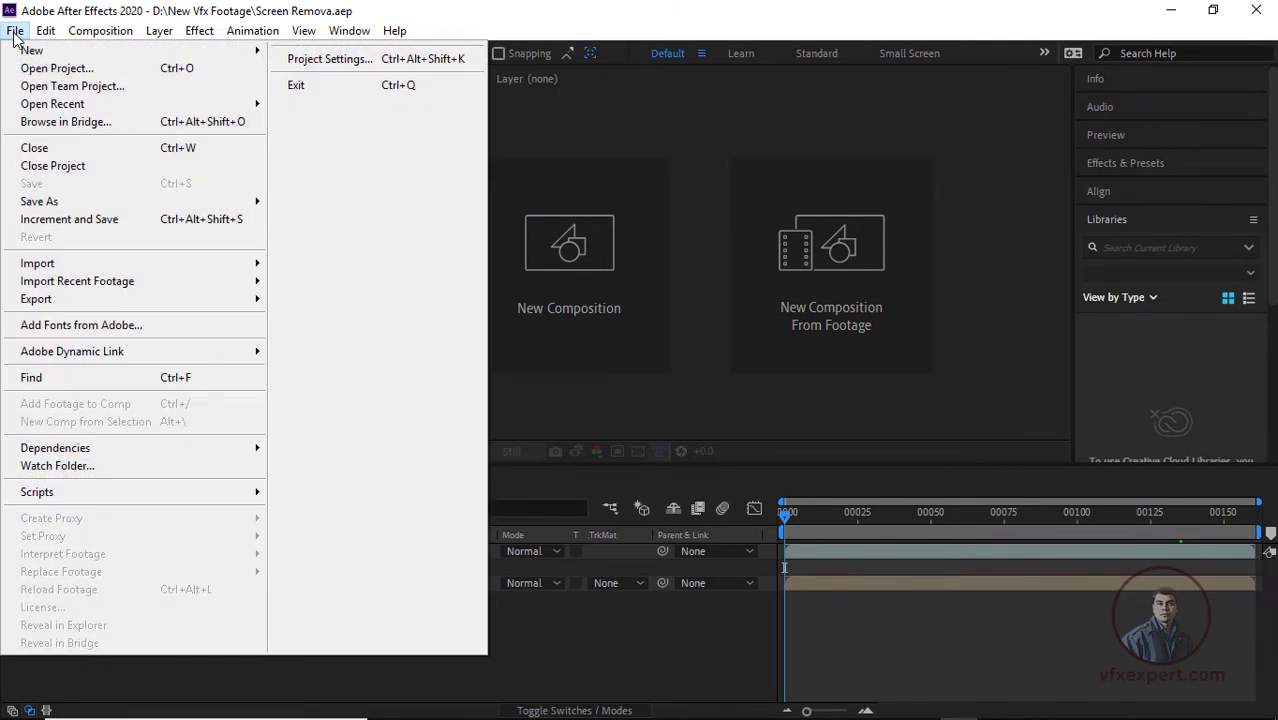
pyautogui.moveTo(75, 266)
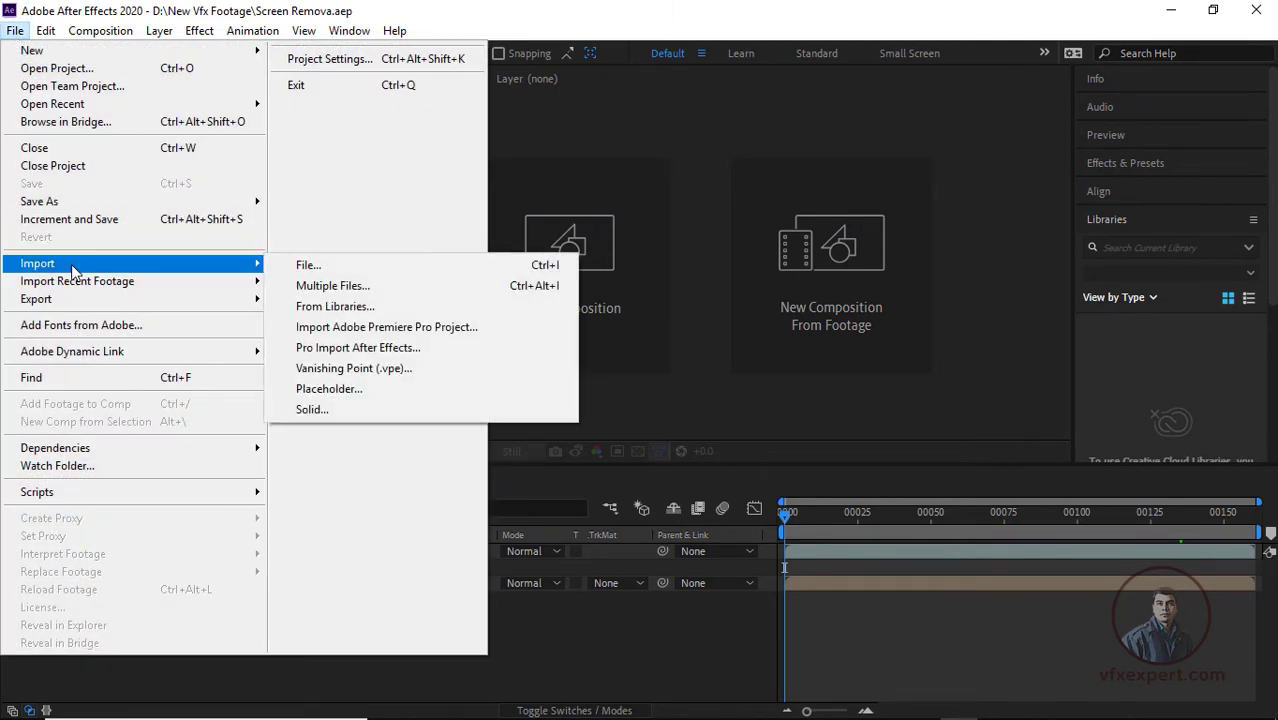
pyautogui.click(337, 268)
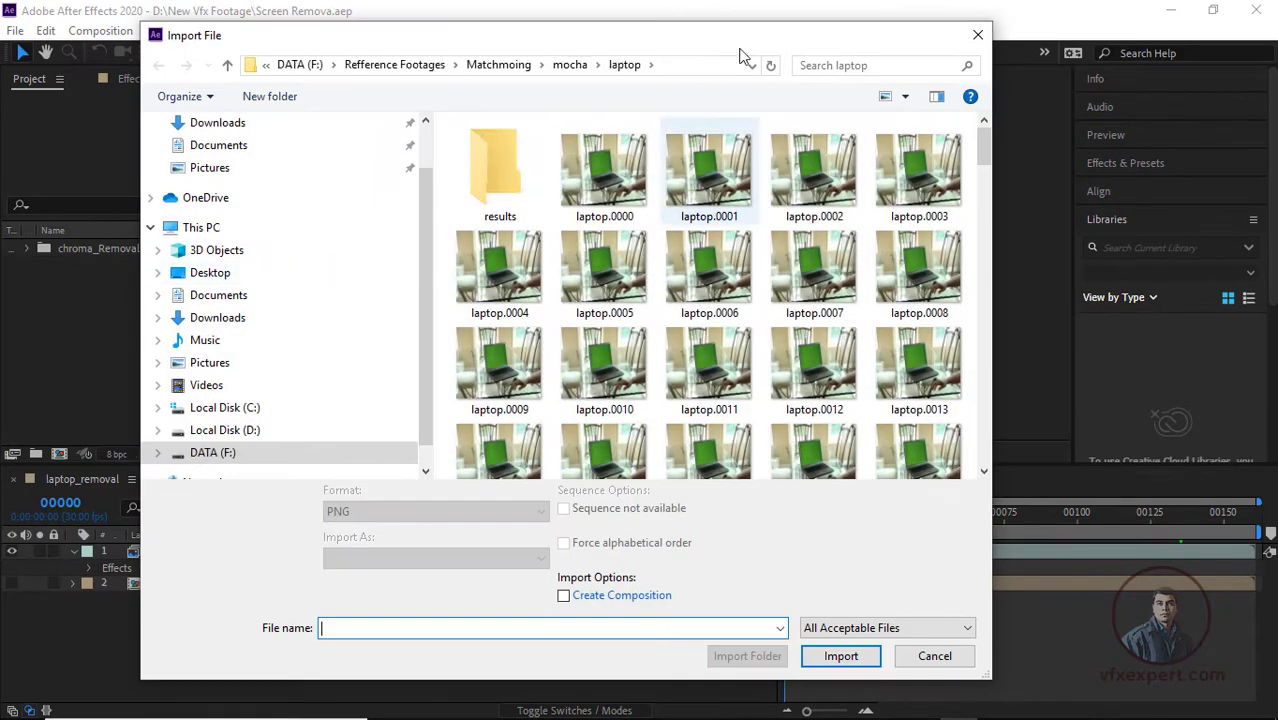
pyautogui.click(610, 218)
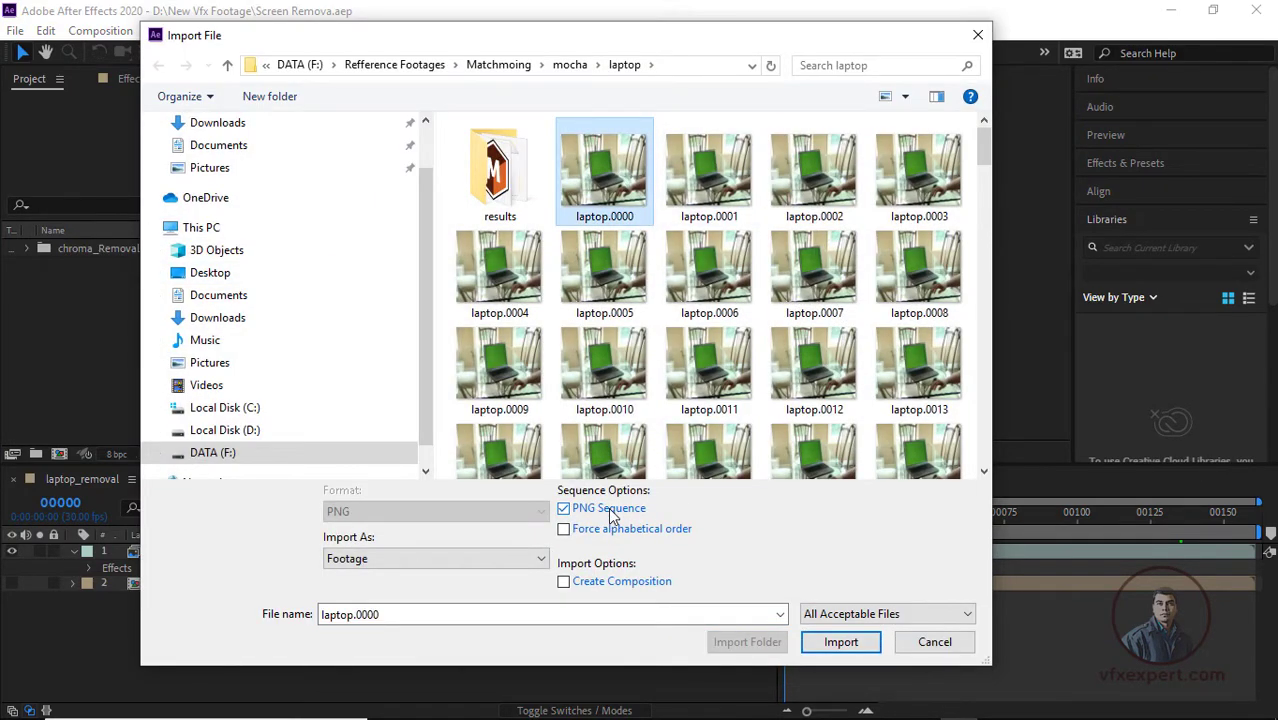
pyautogui.click(845, 641)
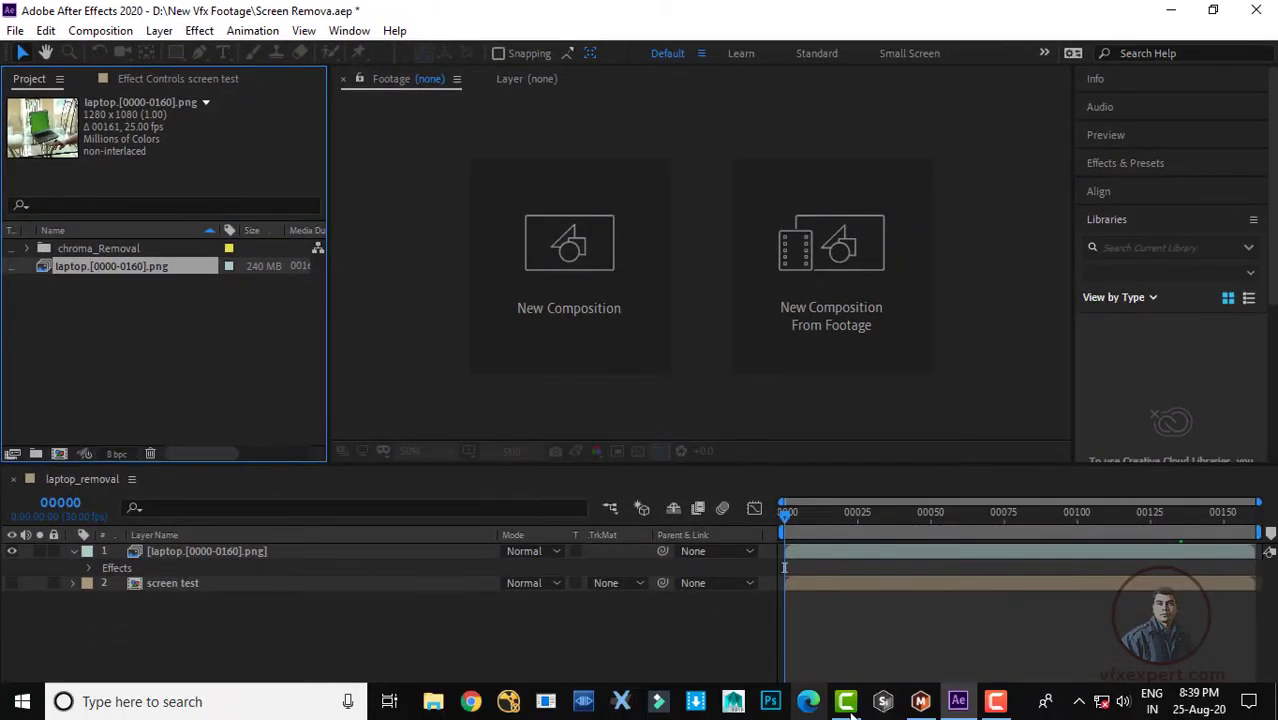
# Step: Switch back to Mocha Pro and check the laptop clip's pixel aspect ratio and frame rate
pyautogui.click(920, 702)
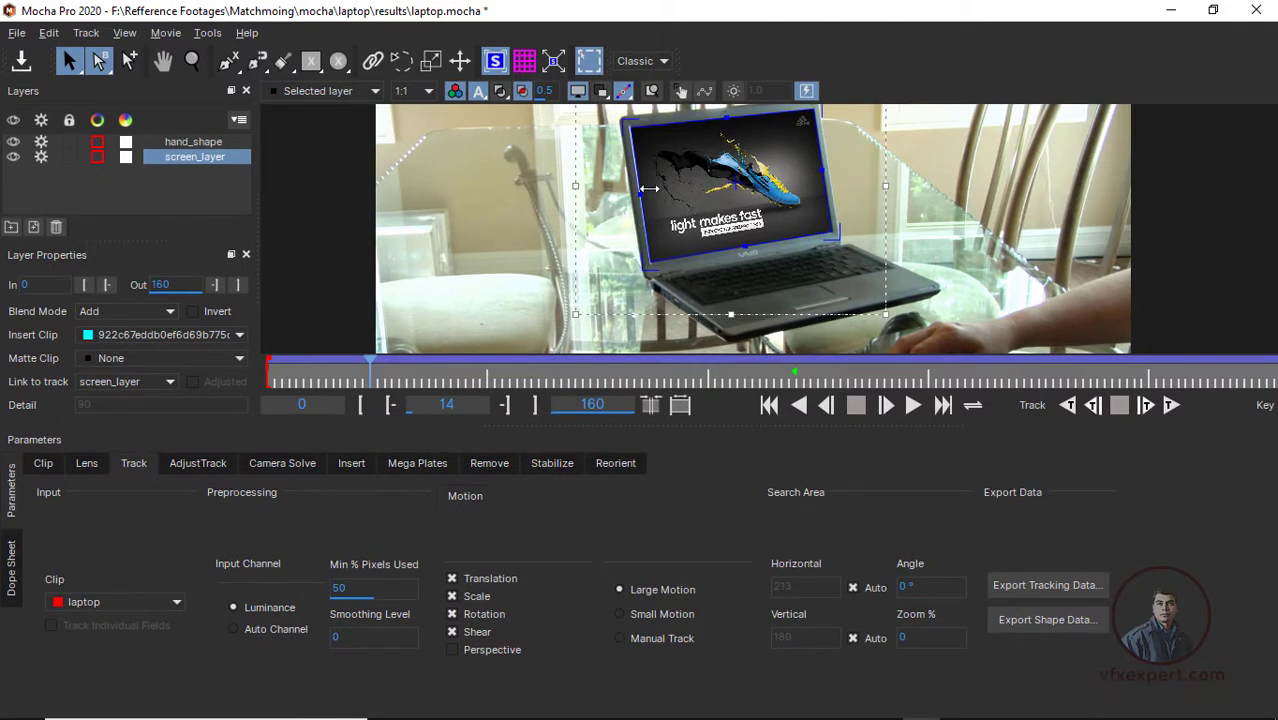
pyautogui.click(43, 466)
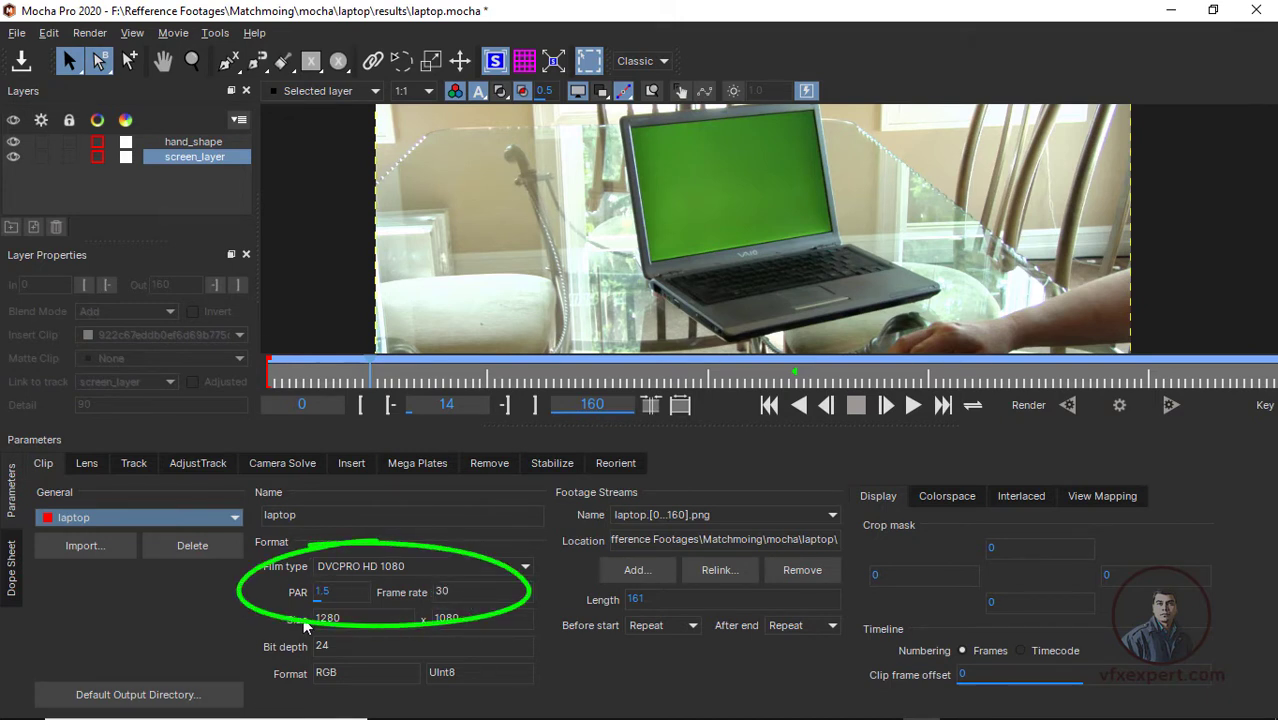
pyautogui.click(322, 594)
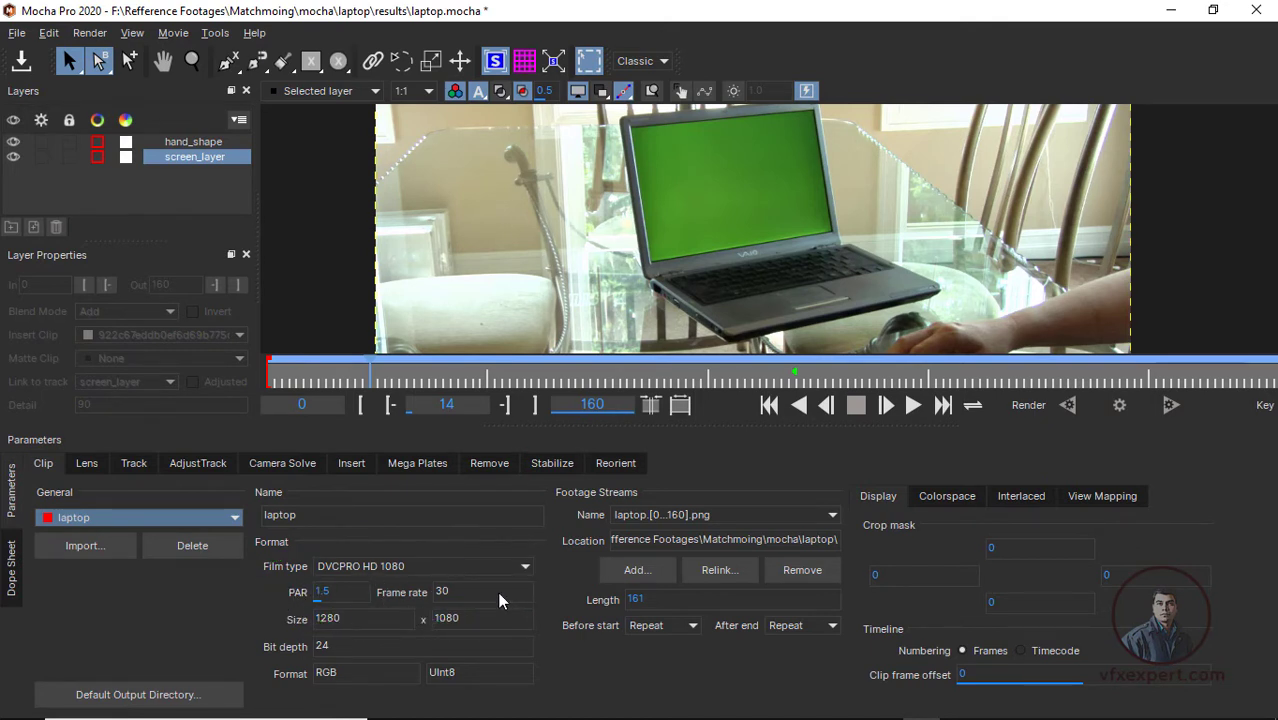
pyautogui.click(324, 593)
pyautogui.click(1171, 10)
# Step: In After Effects, set the imported laptop sequence's assumed frame rate to 30 frames per second in its footage interpretation
pyautogui.click(107, 287)
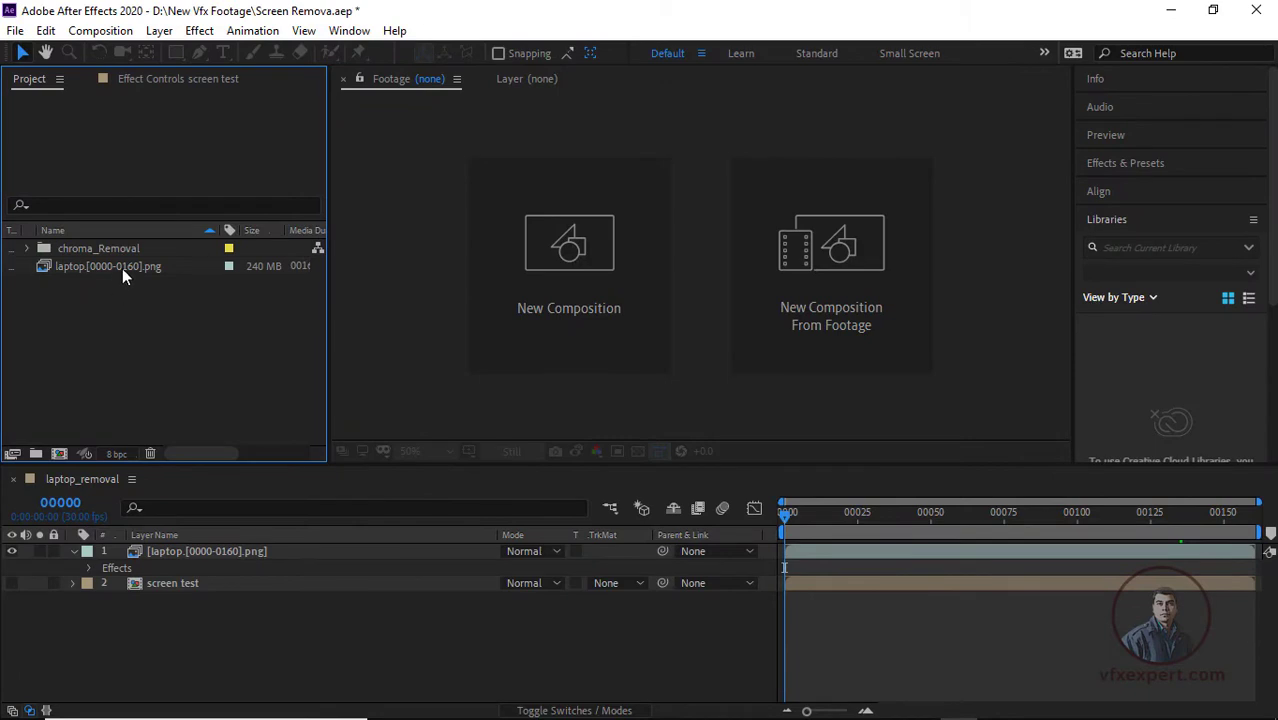
pyautogui.click(122, 268)
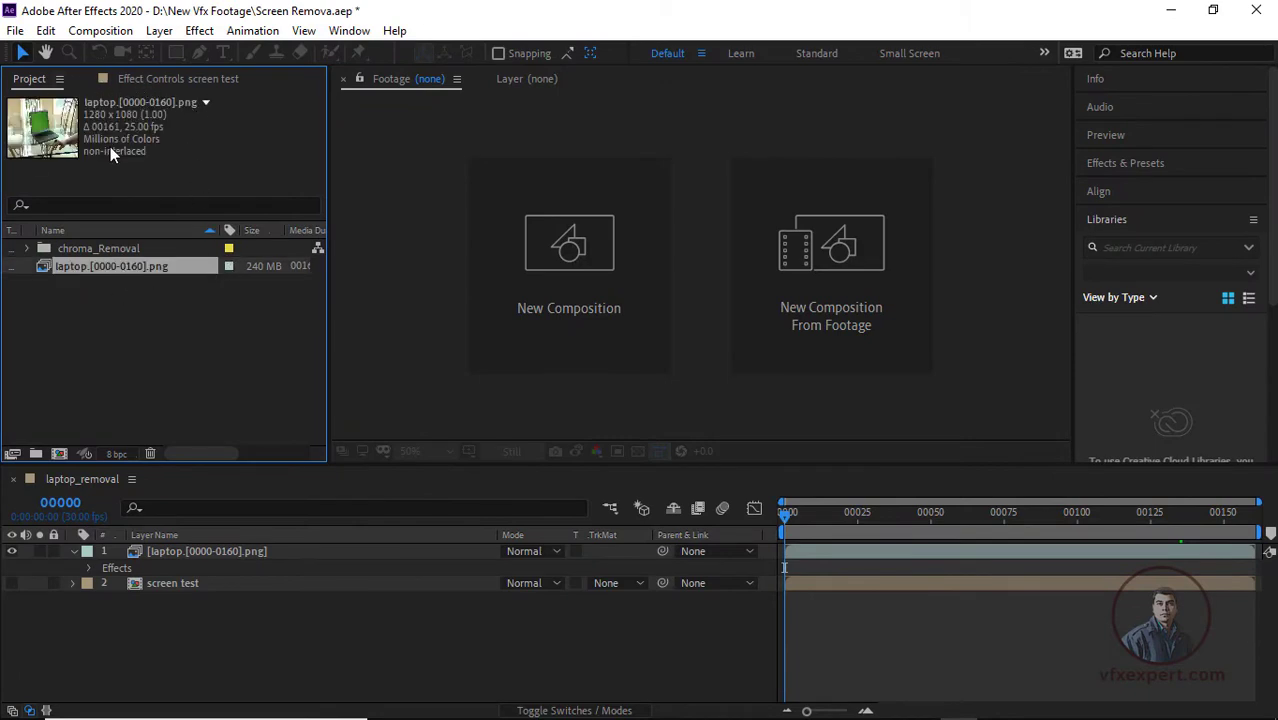
pyautogui.rightClick(122, 268)
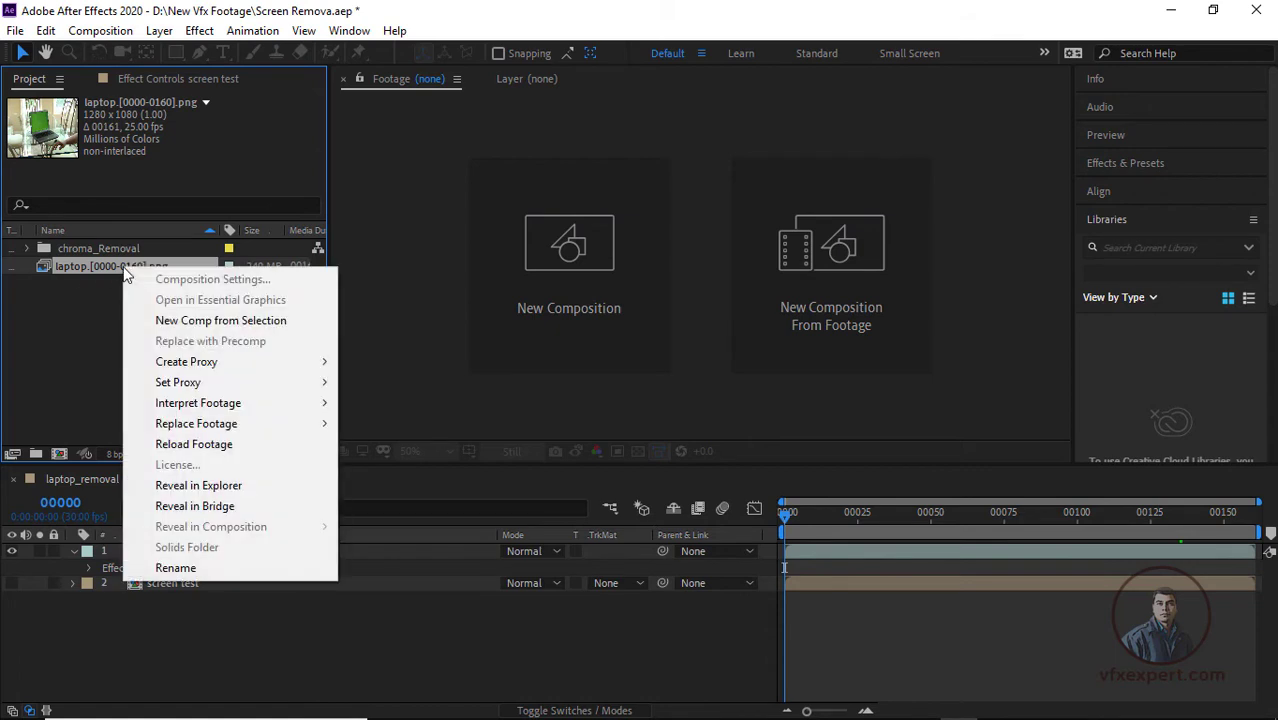
pyautogui.moveTo(213, 403)
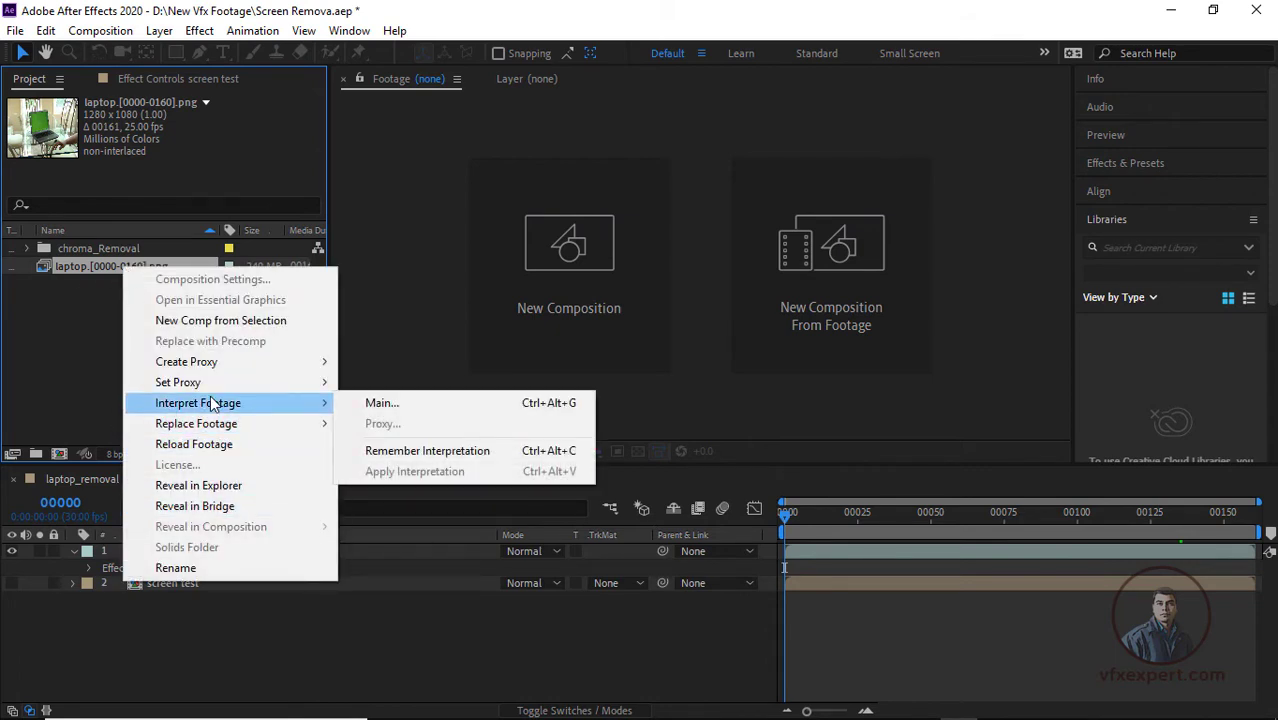
pyautogui.click(381, 403)
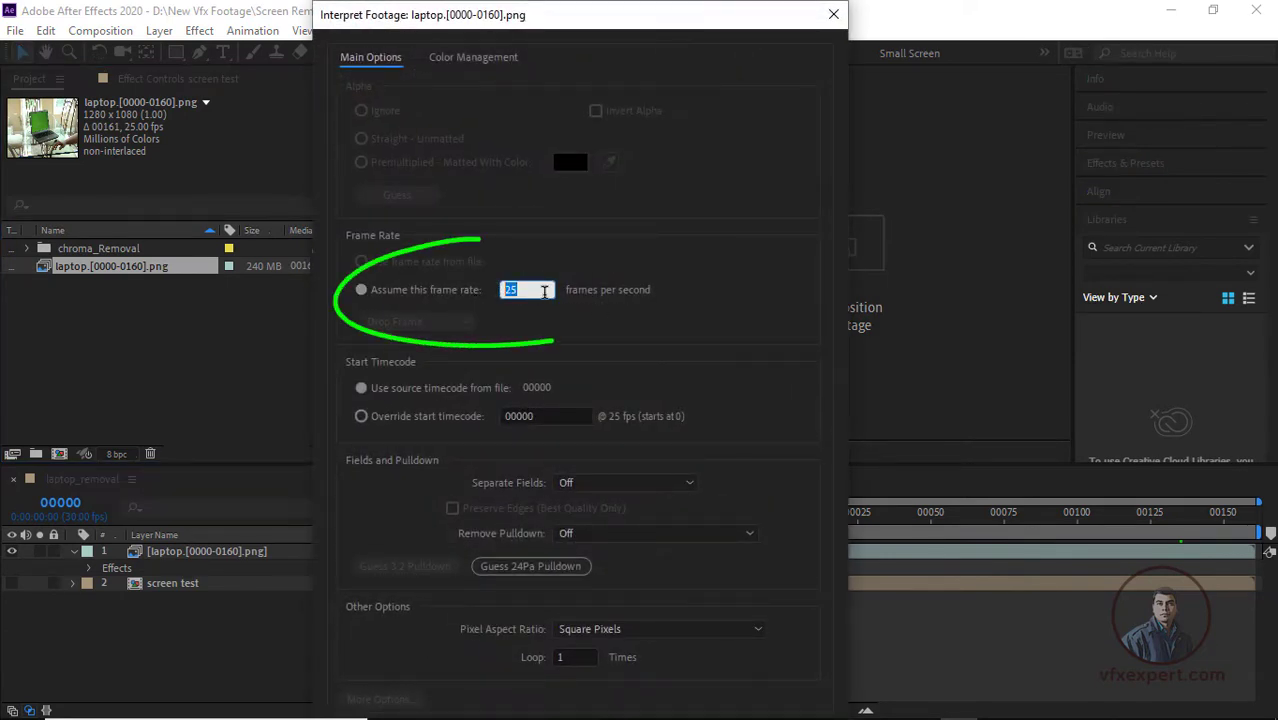
pyautogui.write('30')
pyautogui.click(542, 321)
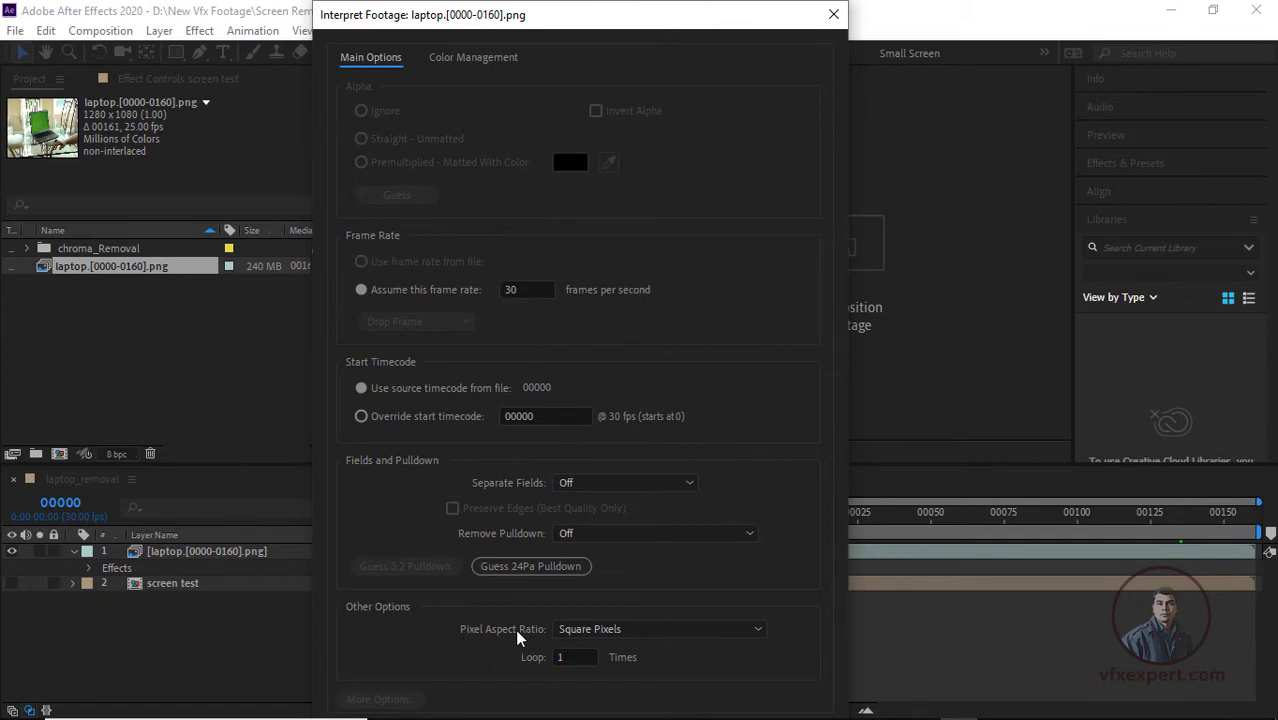
# Step: Set the sequence's pixel aspect ratio to DVCPRO HD 1080 (1.5) and apply the interpretation
pyautogui.click(764, 628)
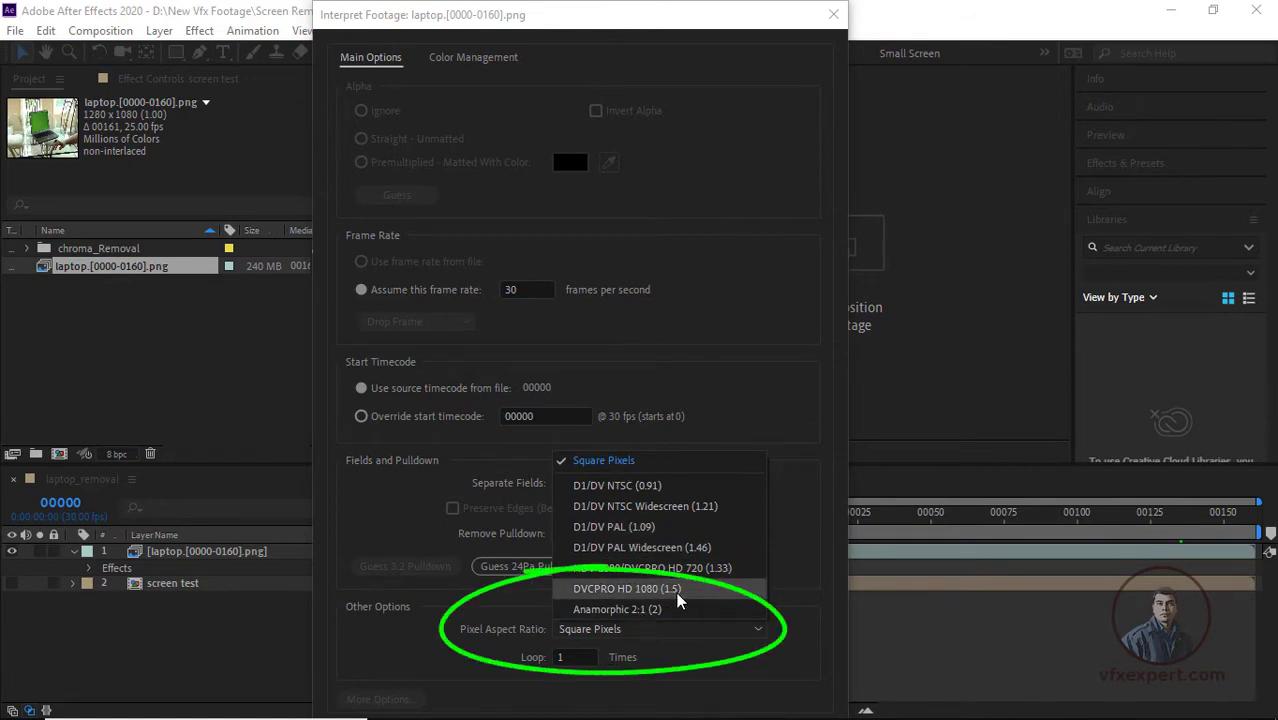
pyautogui.click(641, 588)
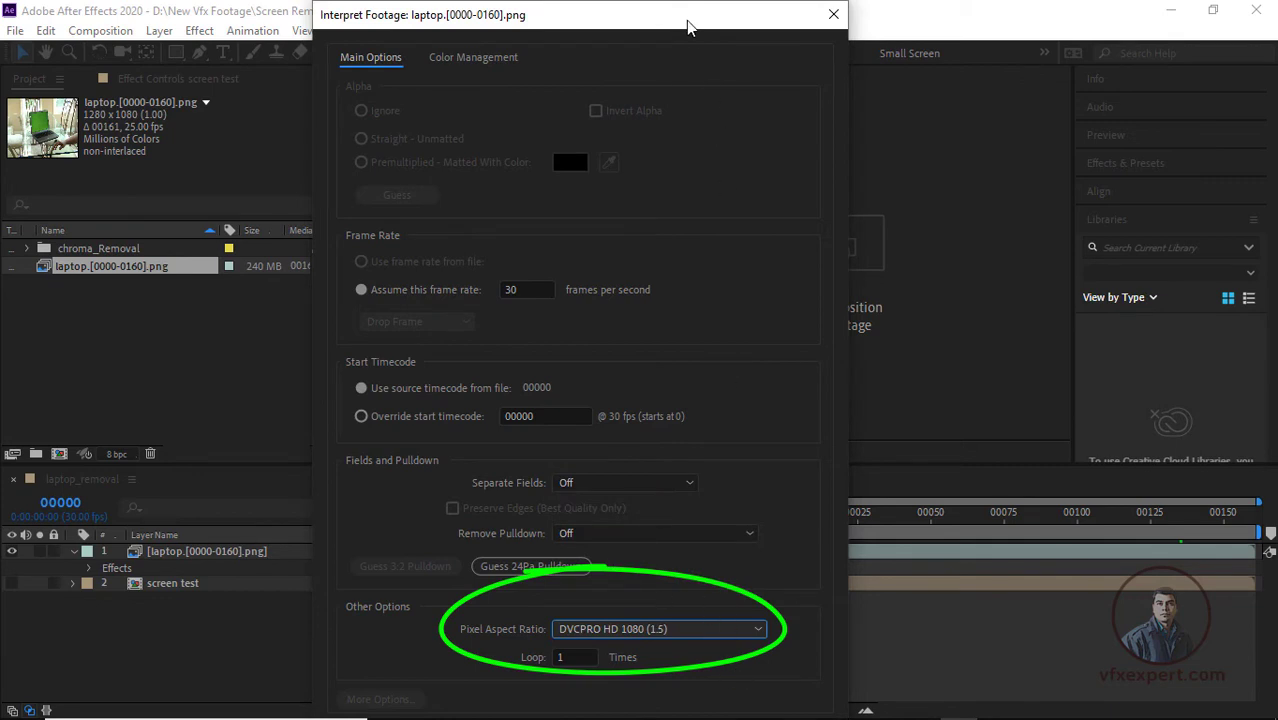
pyautogui.moveTo(664, 28)
pyautogui.mouseDown()
pyautogui.moveTo(678, 38)
pyautogui.moveTo(655, 3)
pyautogui.moveTo(680, 27)
pyautogui.mouseUp()
pyautogui.moveTo(719, 712)
pyautogui.press('Return')
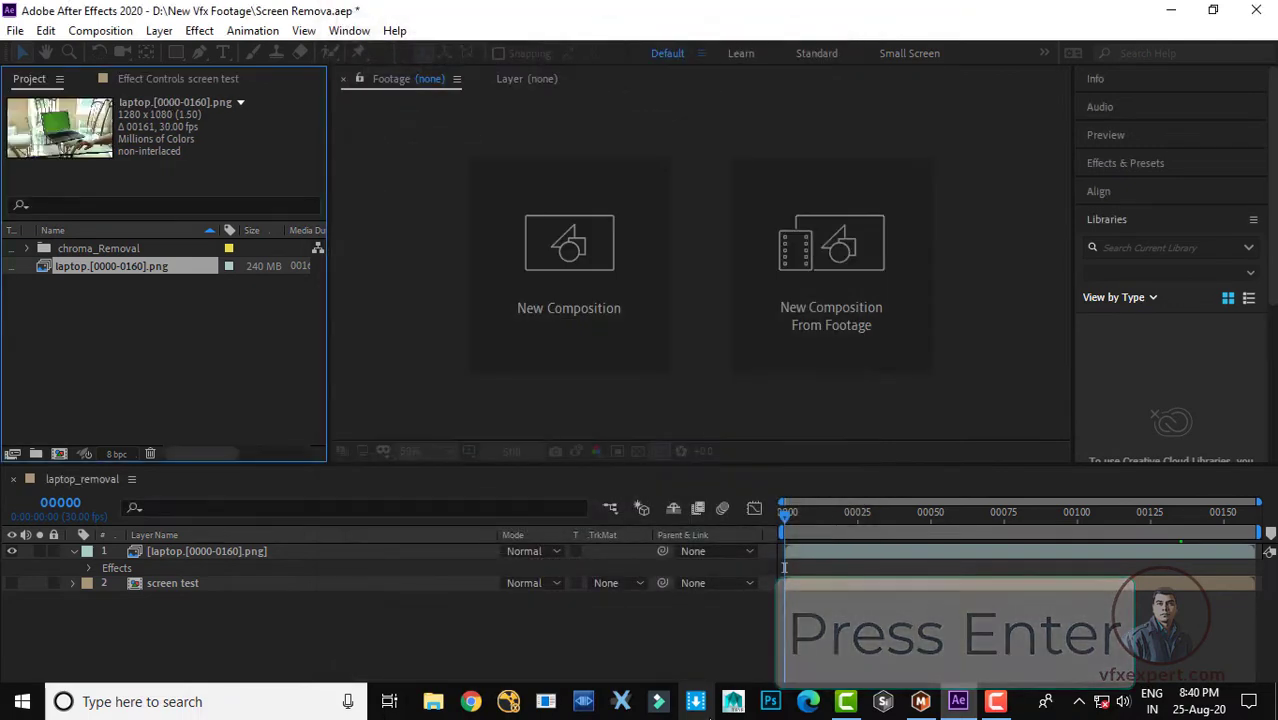
# Step: Create a new composition from the laptop PNG sequence
pyautogui.click(139, 294)
pyautogui.click(147, 271)
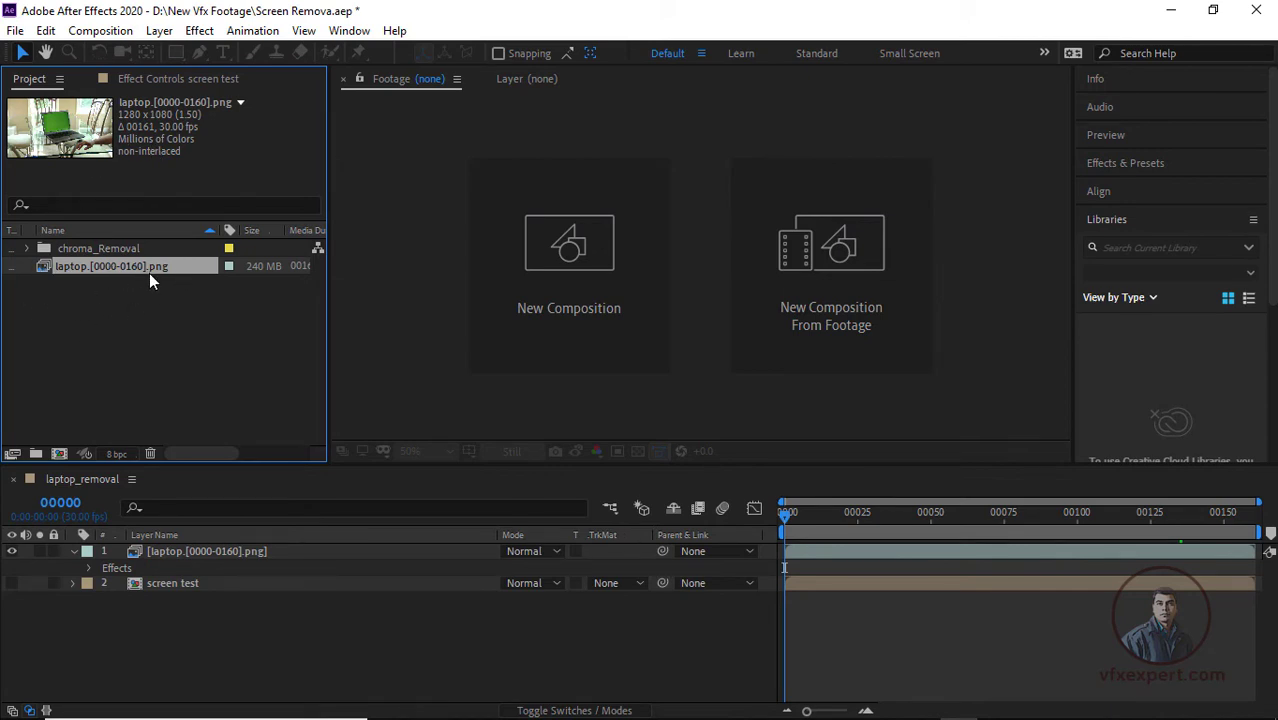
pyautogui.moveTo(42, 265); pyautogui.dragTo(54, 451)
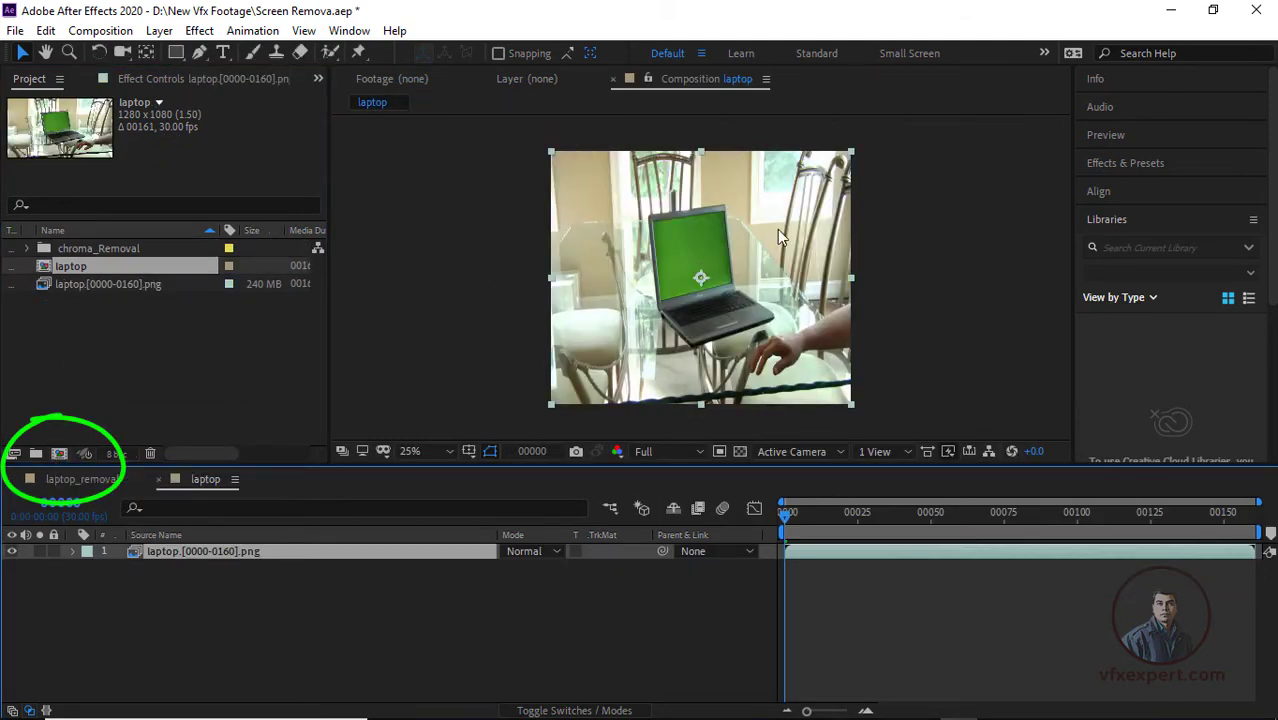
# Step: Turn on pixel aspect ratio correction for the composition view
pyautogui.press('.')
pyautogui.press(',')
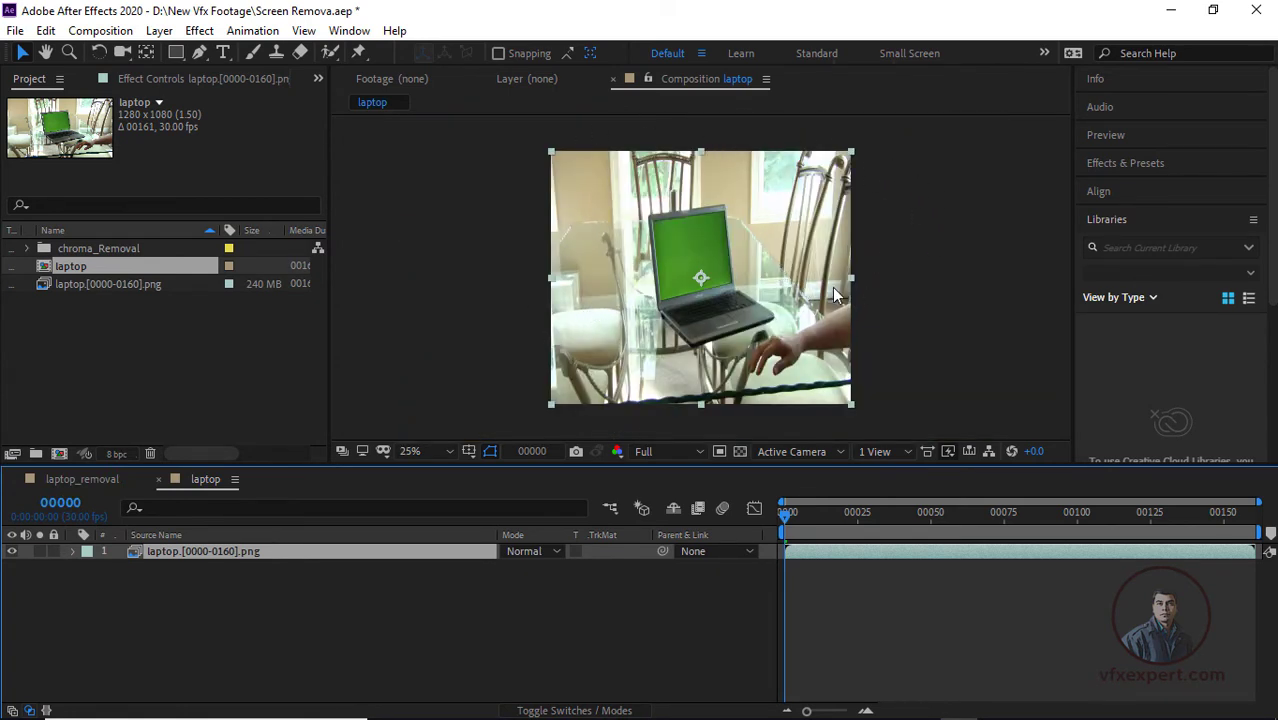
pyautogui.click(925, 451)
pyautogui.click(925, 451)
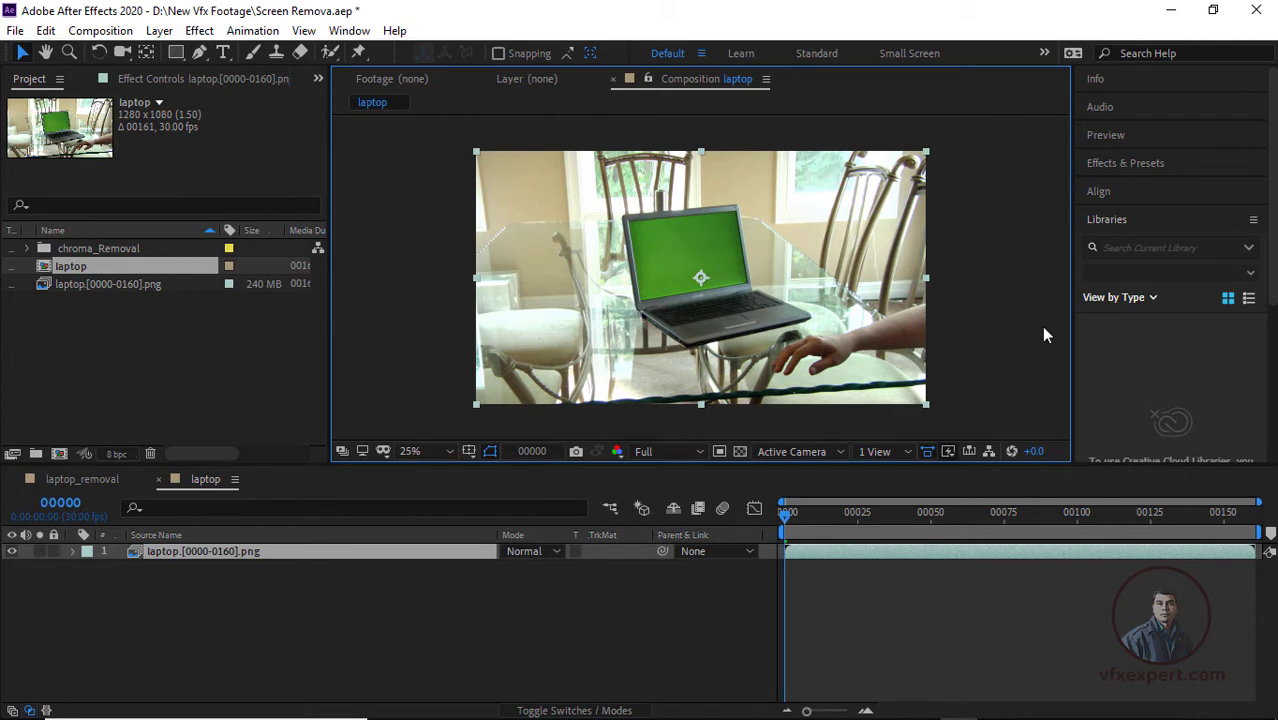
# Step: Preview the laptop composition, stop playback, and scrub ahead to frame 134 to inspect the footage
pyautogui.click(808, 617)
pyautogui.press('space')
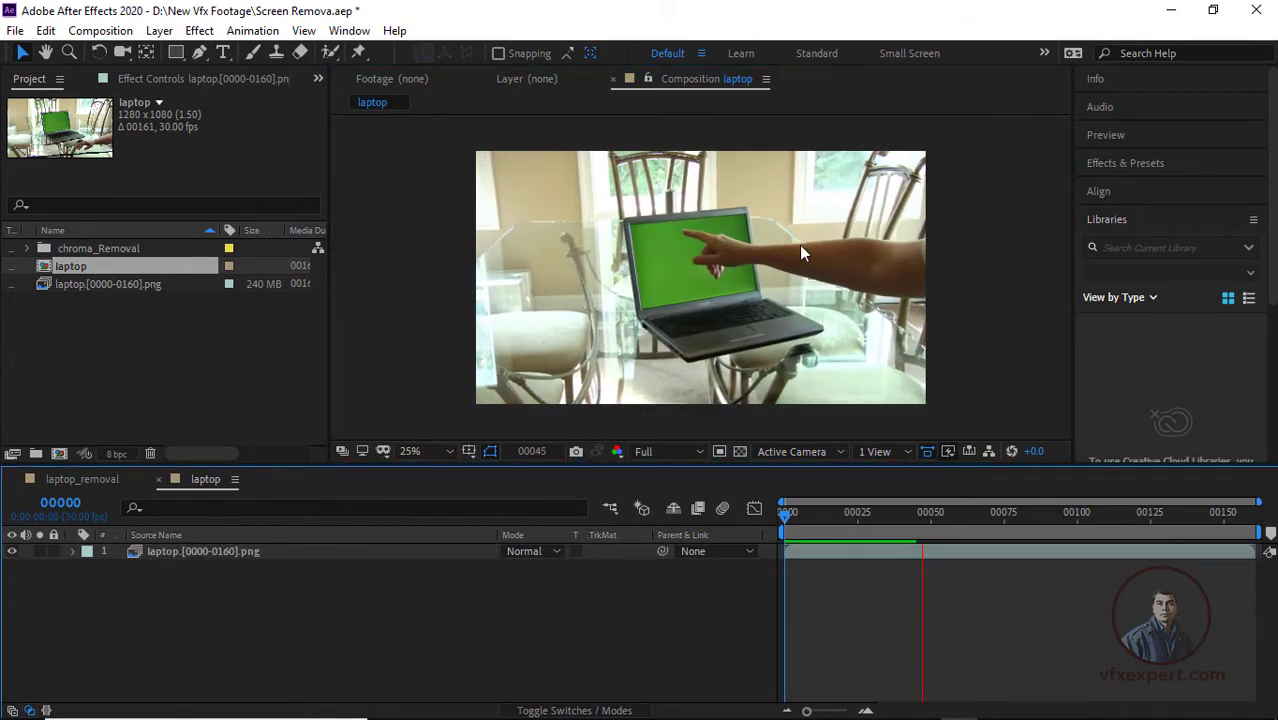
pyautogui.press('space')
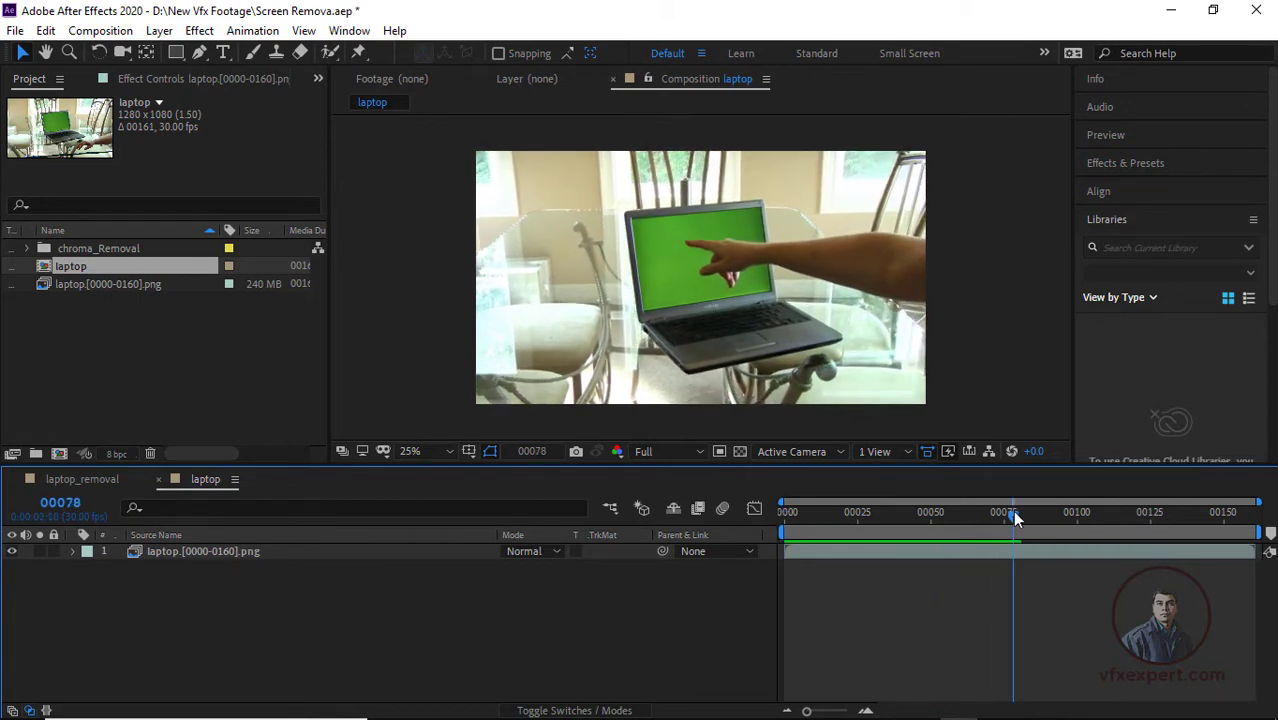
pyautogui.moveTo(1013, 514); pyautogui.dragTo(1180, 518)
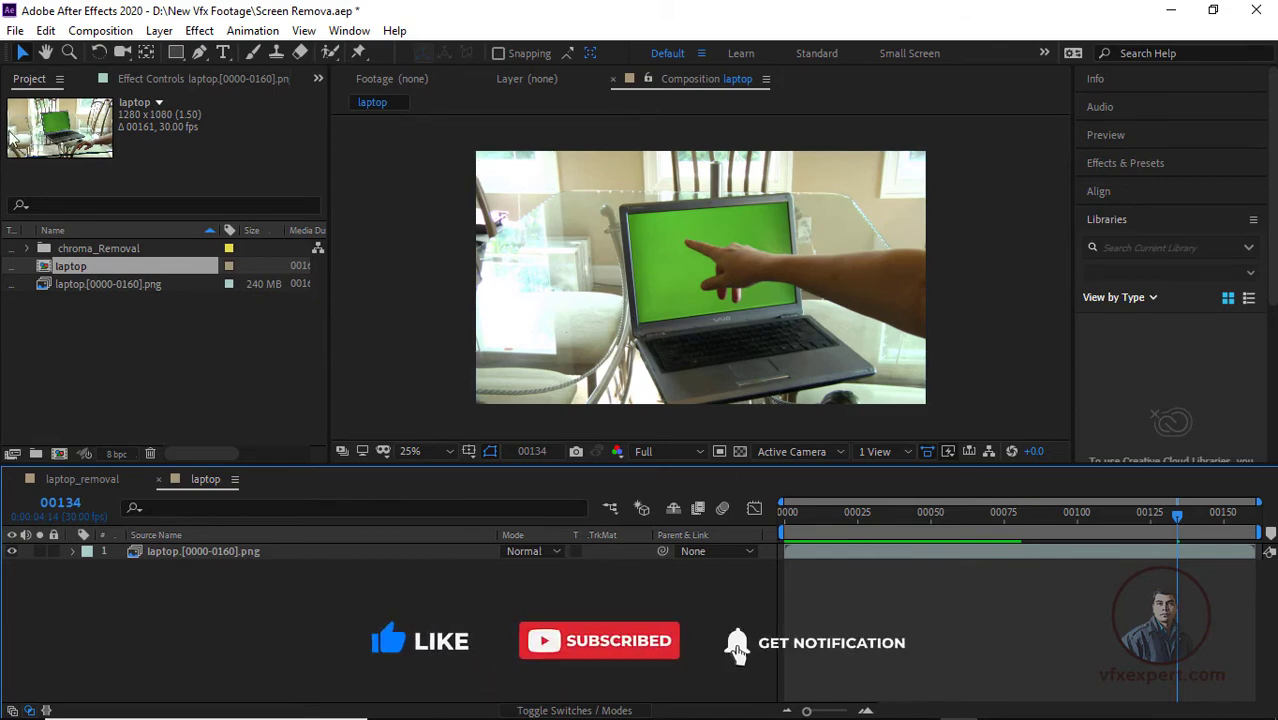
# Step: Import the shoe image 922c67eddb0ef6d69b775d784dcb40cf from the Pictures folder as footage
pyautogui.click(15, 30)
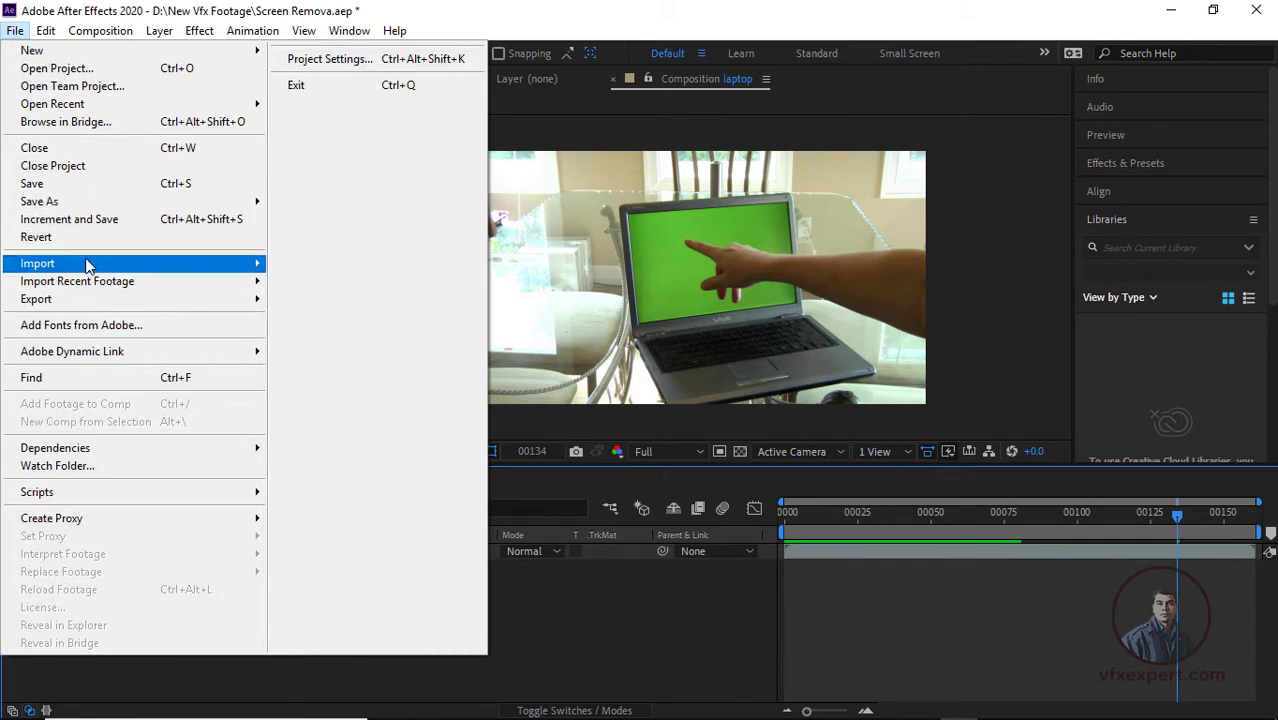
pyautogui.moveTo(80, 263)
pyautogui.click(401, 262)
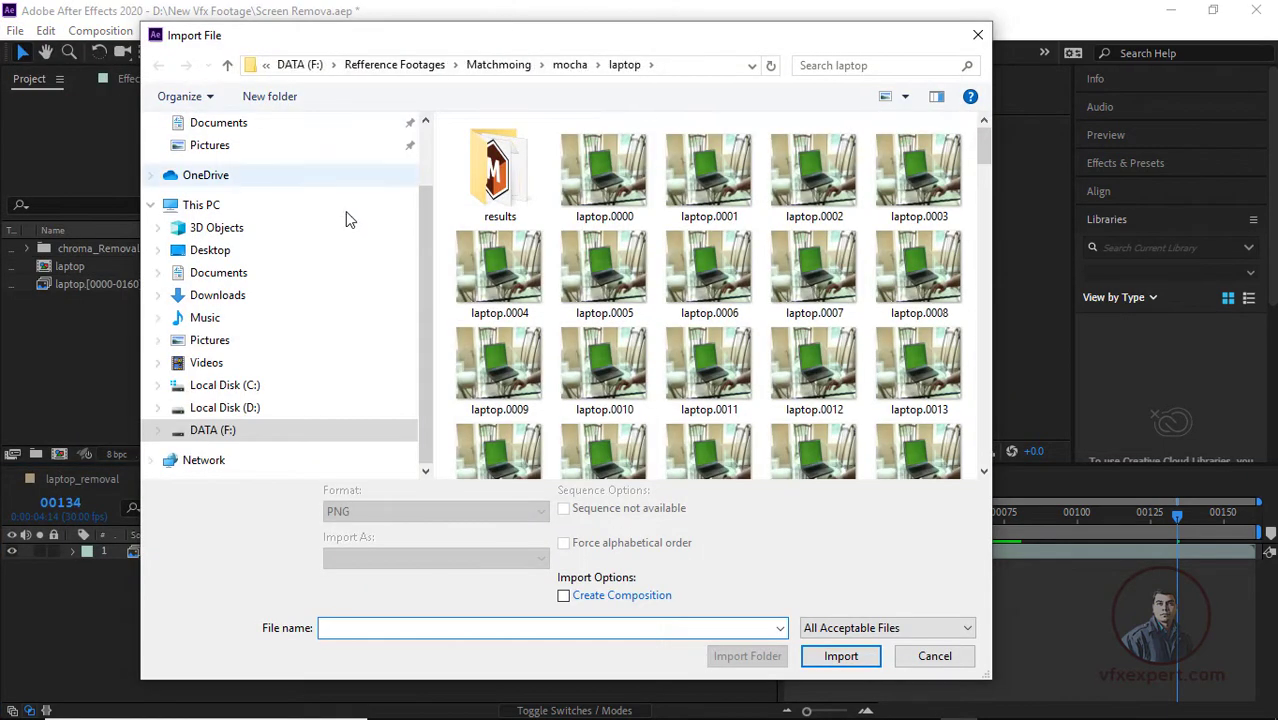
pyautogui.click(232, 339)
pyautogui.scroll(-2, 980, 176)
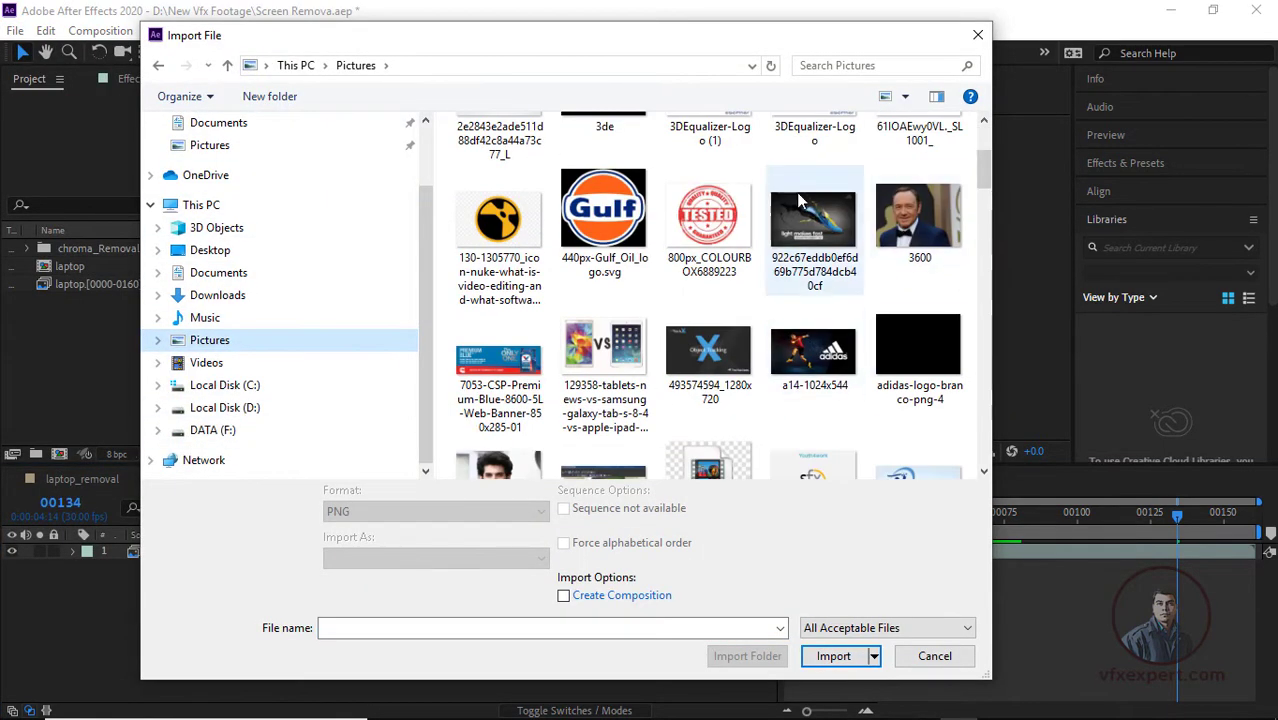
pyautogui.click(822, 226)
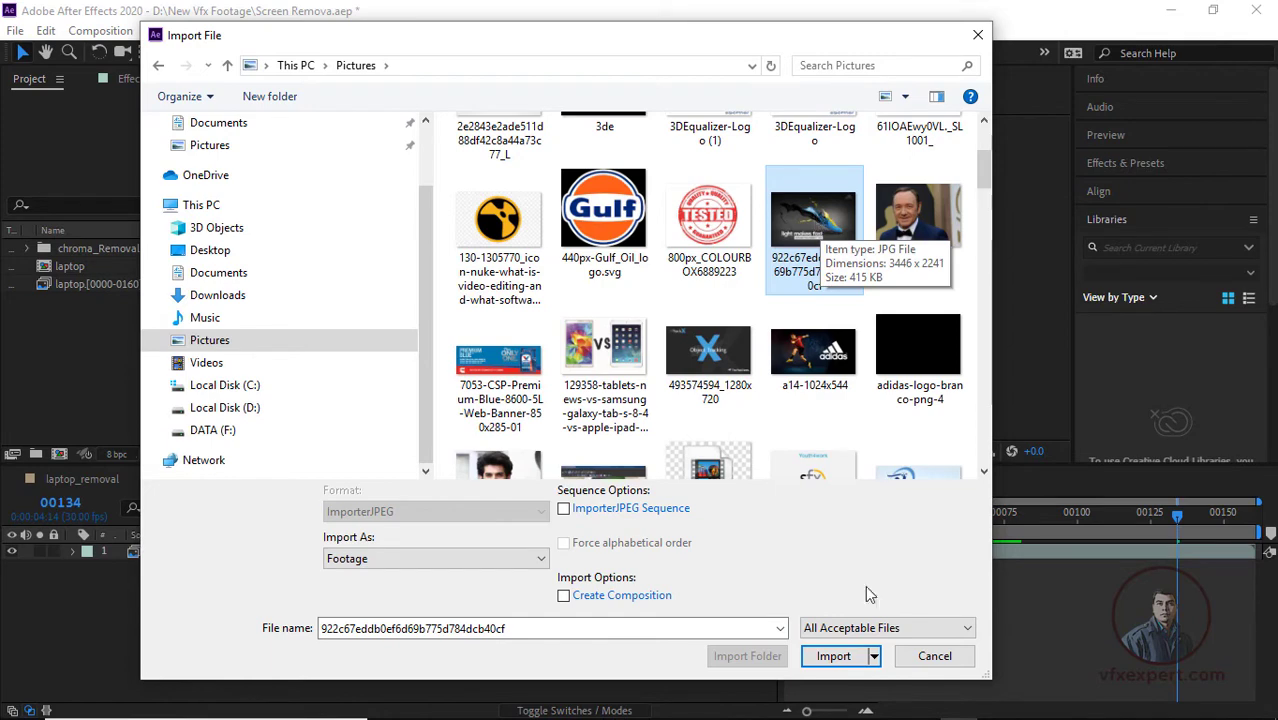
pyautogui.click(833, 656)
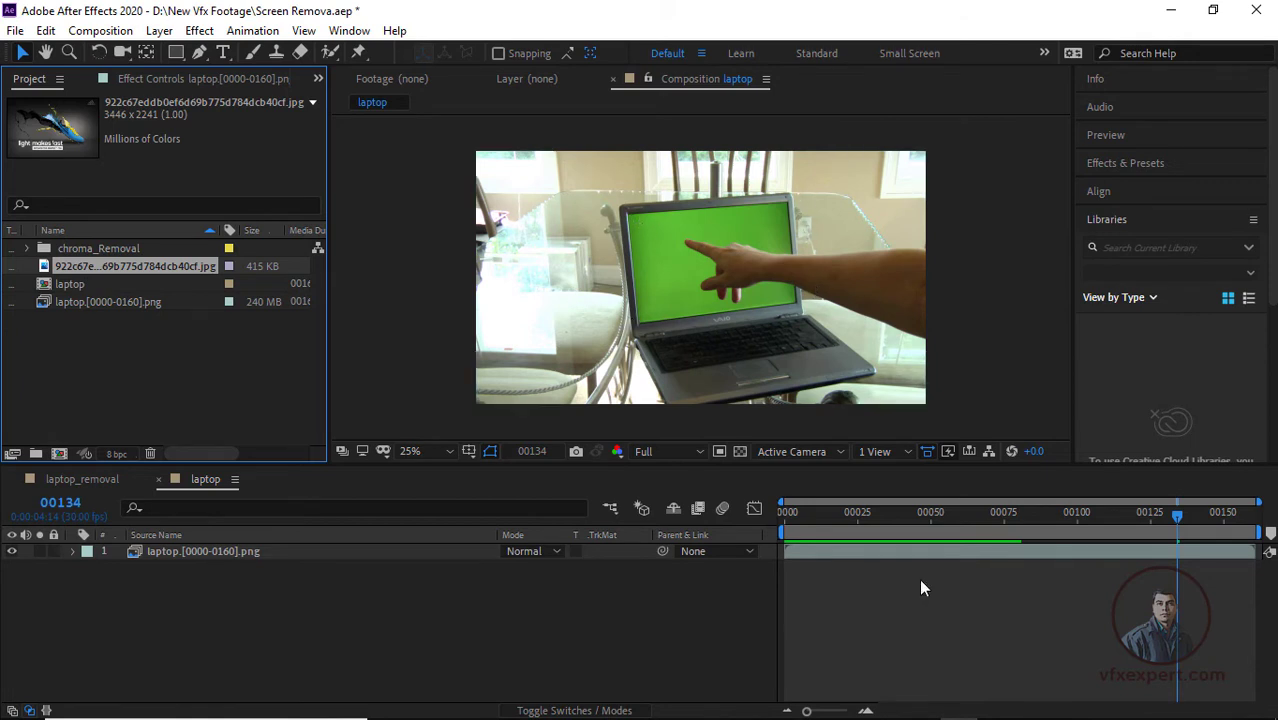
# Step: Add the shoe image above the laptop sequence in the laptop composition and fit it to the composition size
pyautogui.click(834, 514)
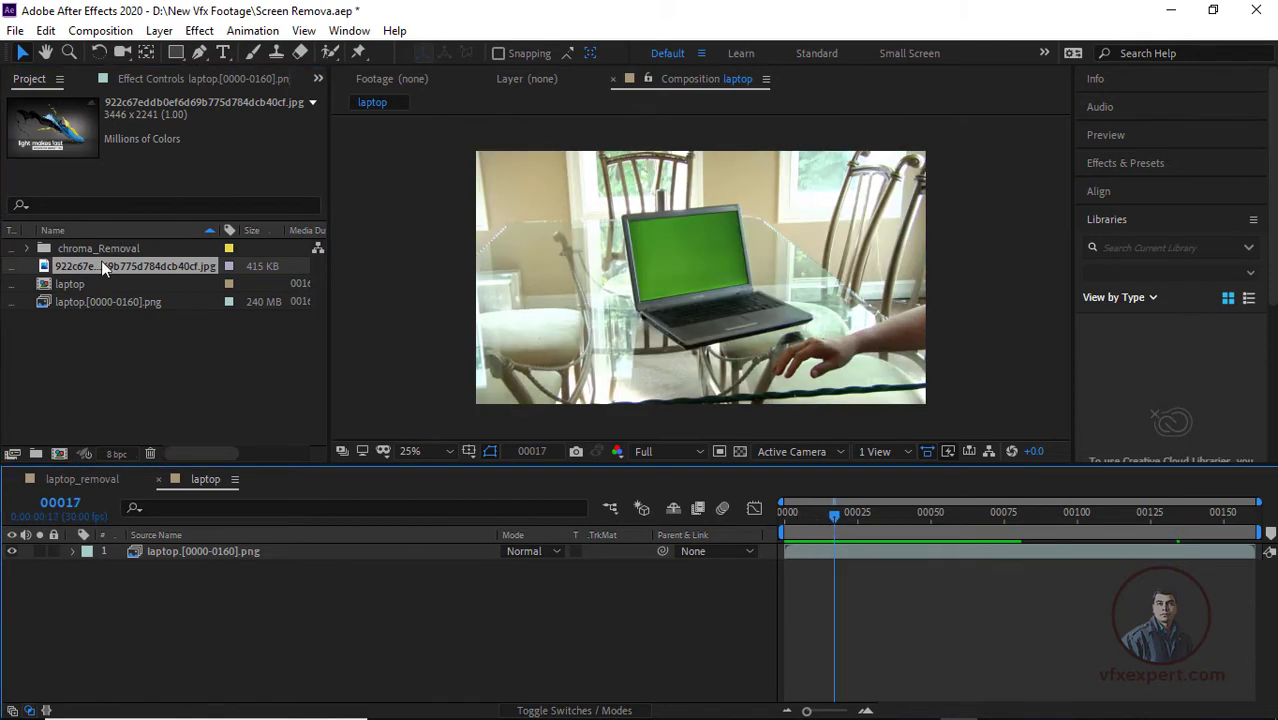
pyautogui.moveTo(140, 267); pyautogui.dragTo(249, 551)
pyautogui.press(',')
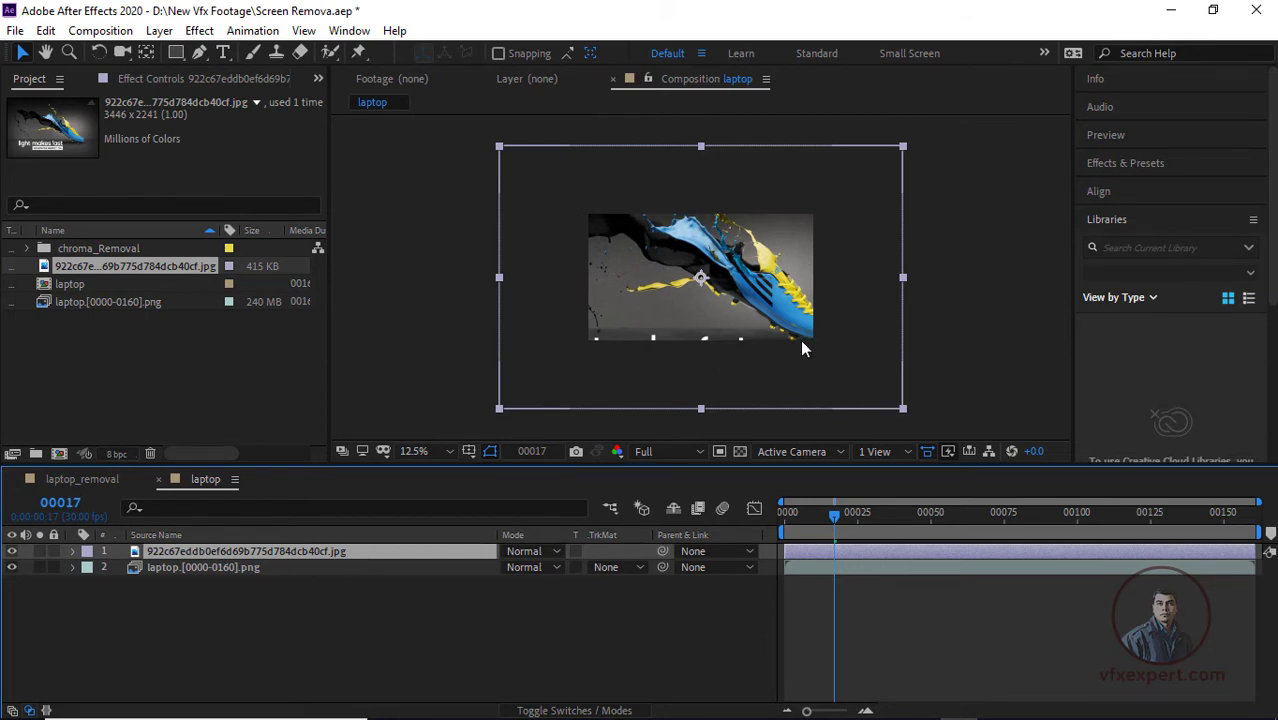
pyautogui.rightClick(292, 553)
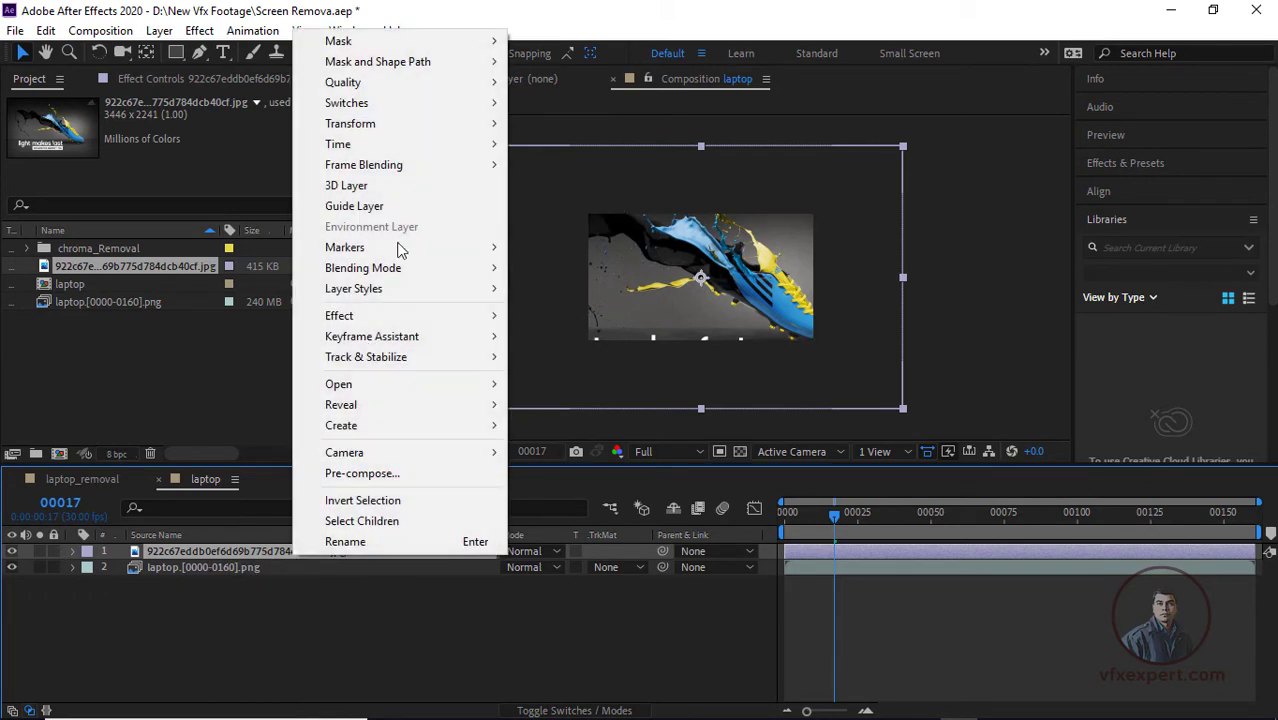
pyautogui.moveTo(368, 128)
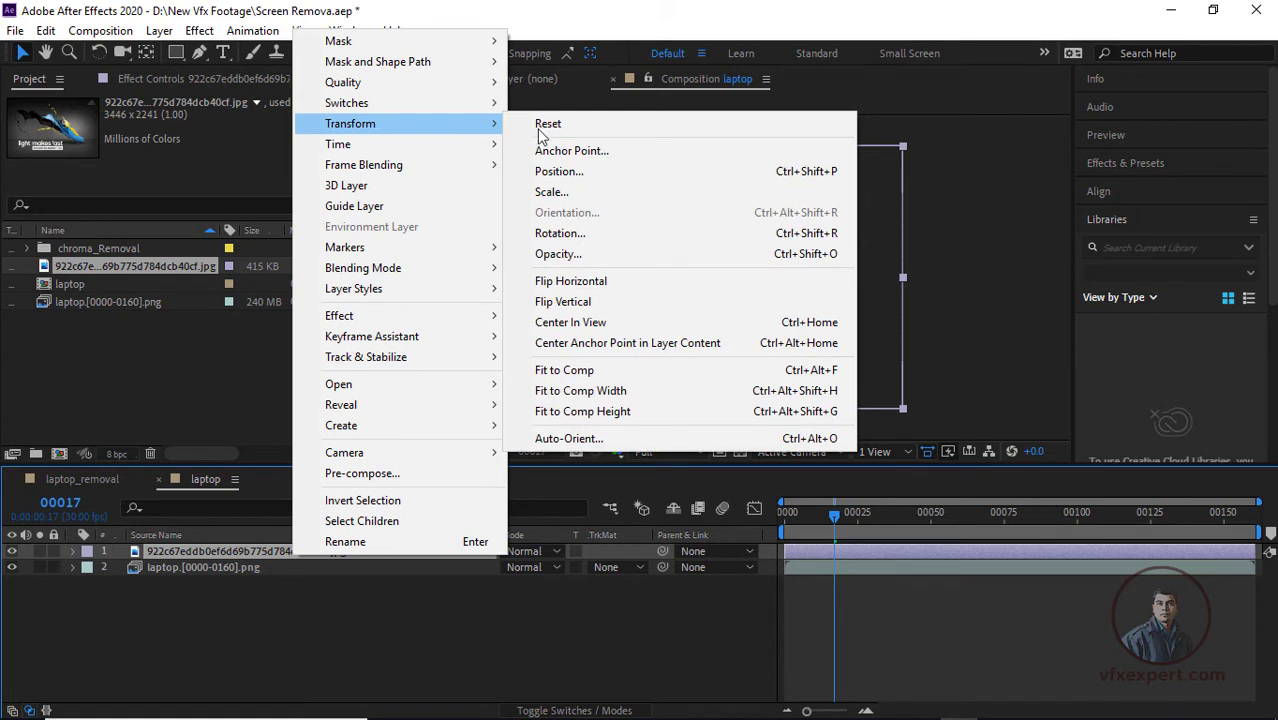
pyautogui.click(561, 370)
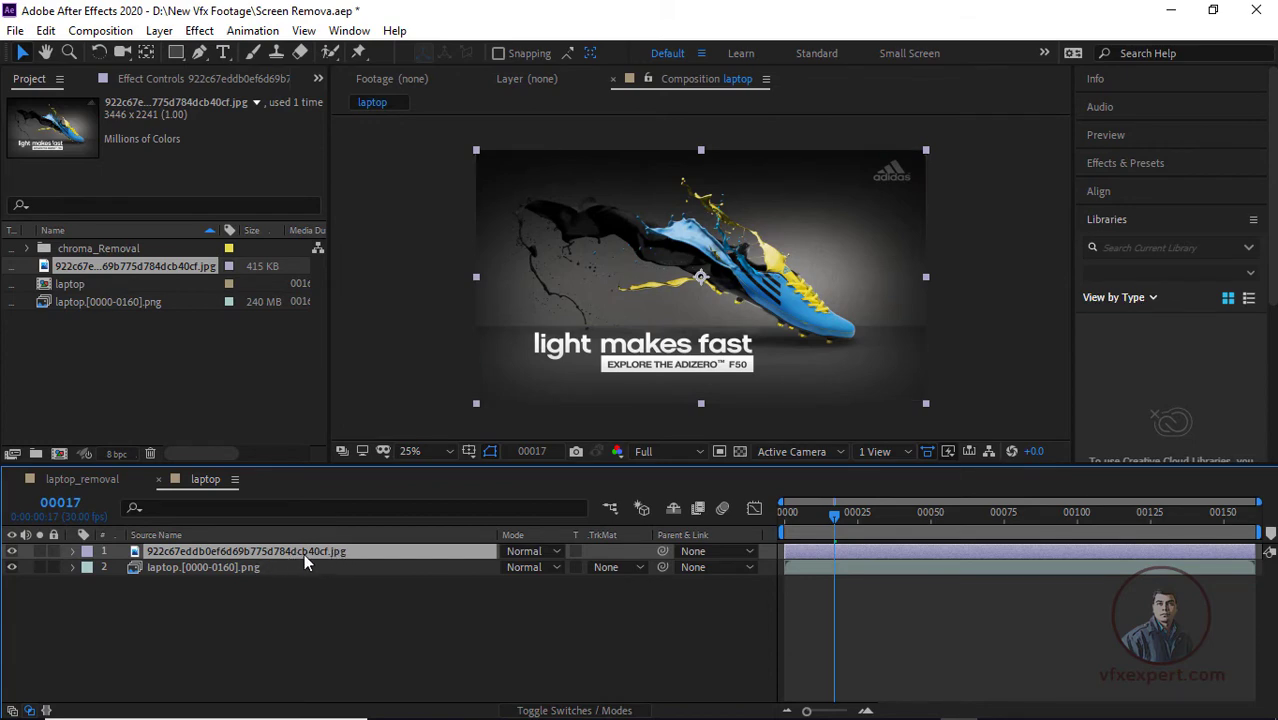
# Step: Pre-compose the shoe image layer, moving all attributes into the new composition, and return the playhead to frame 0
pyautogui.click(159, 30)
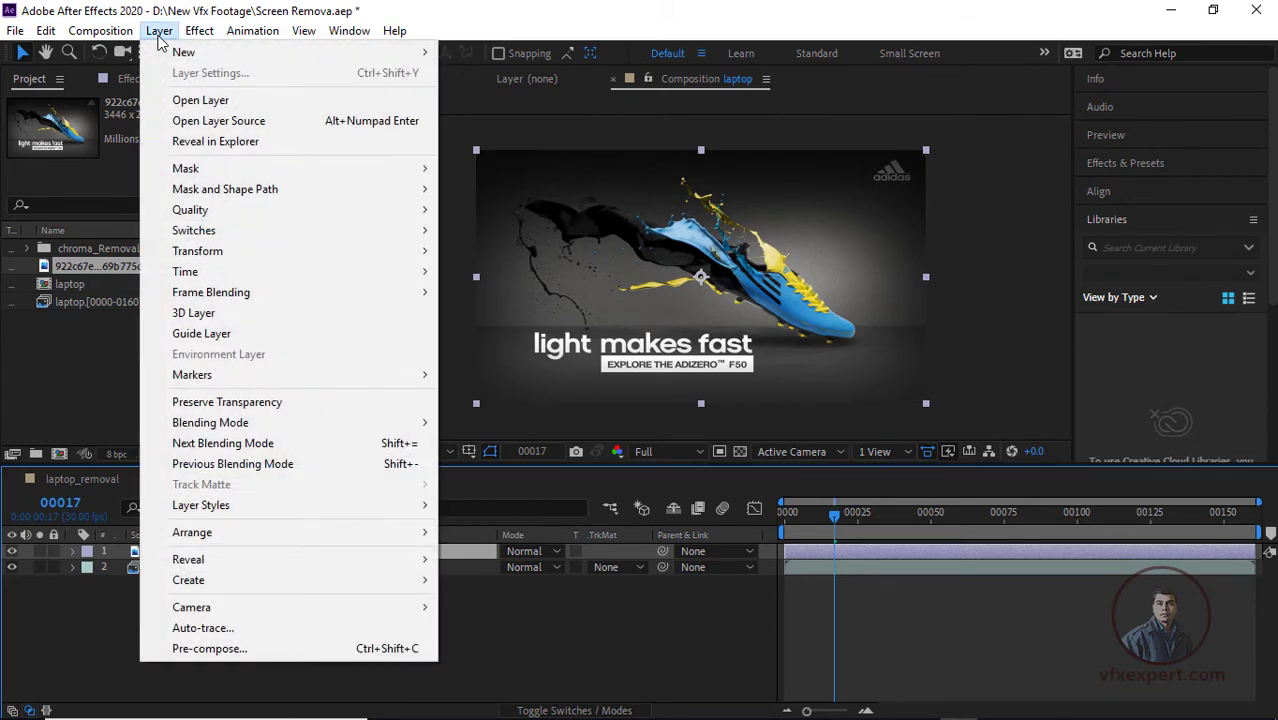
pyautogui.click(229, 648)
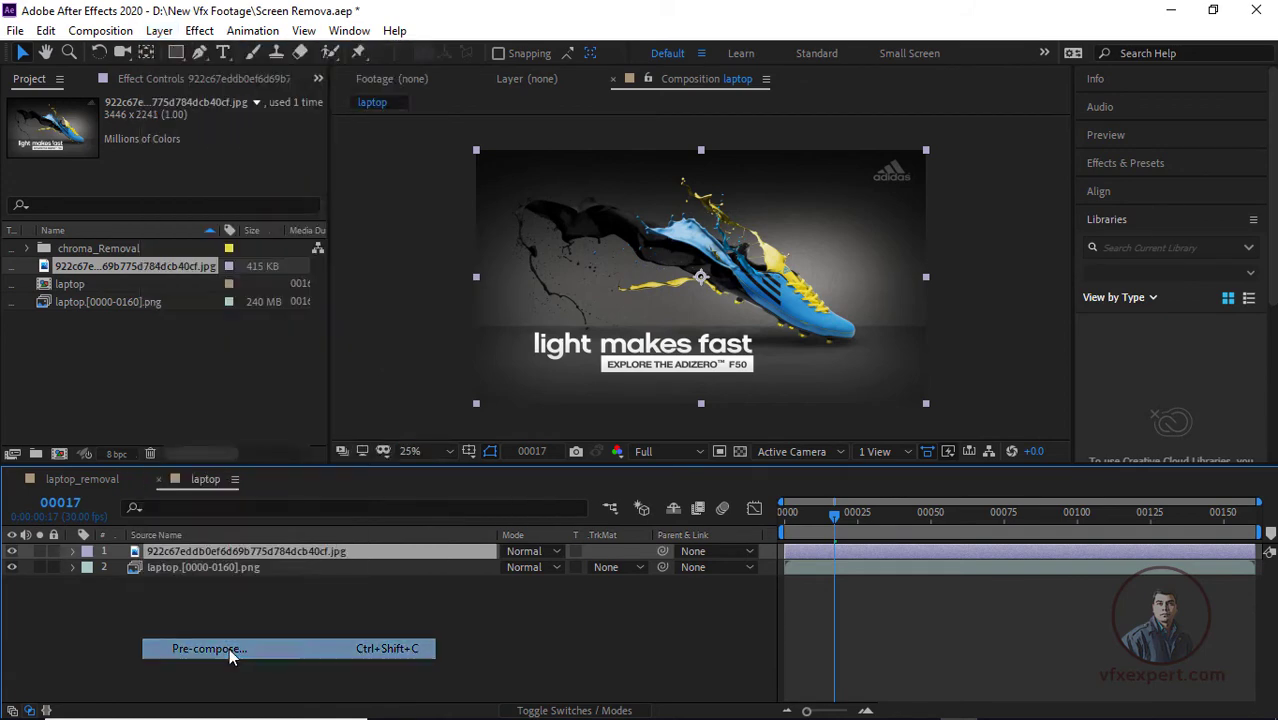
pyautogui.click(508, 383)
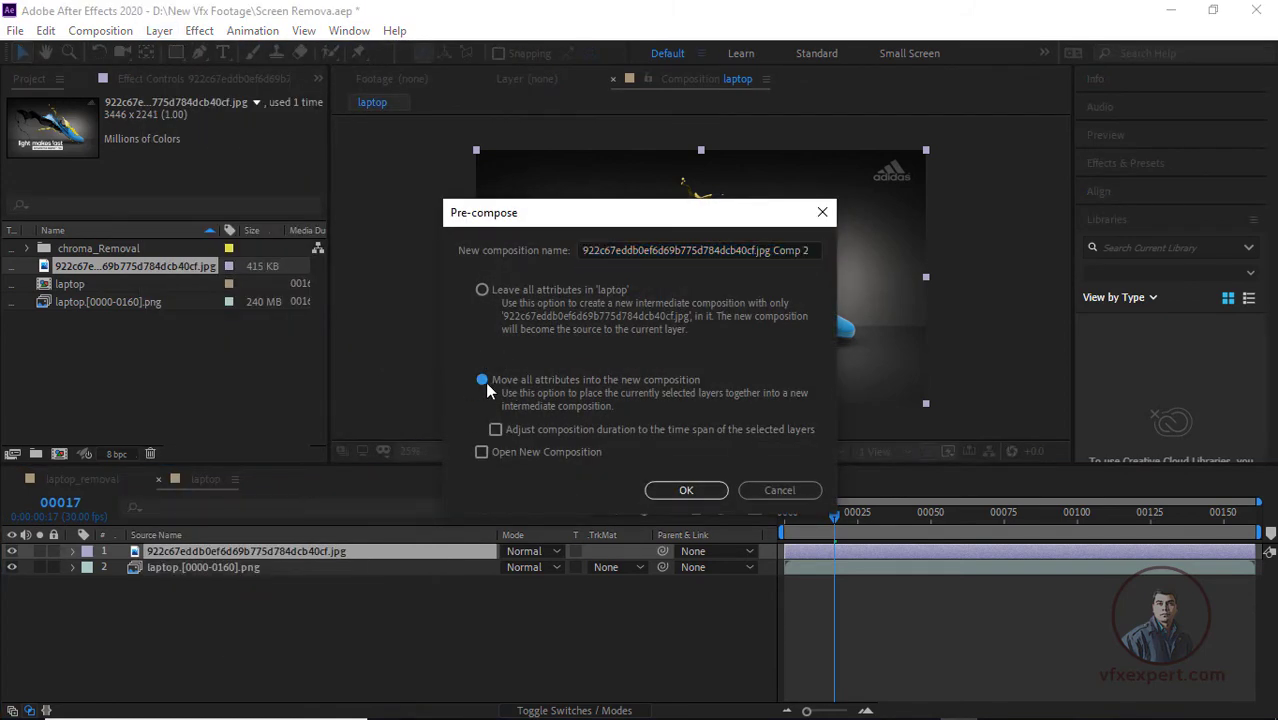
pyautogui.click(690, 491)
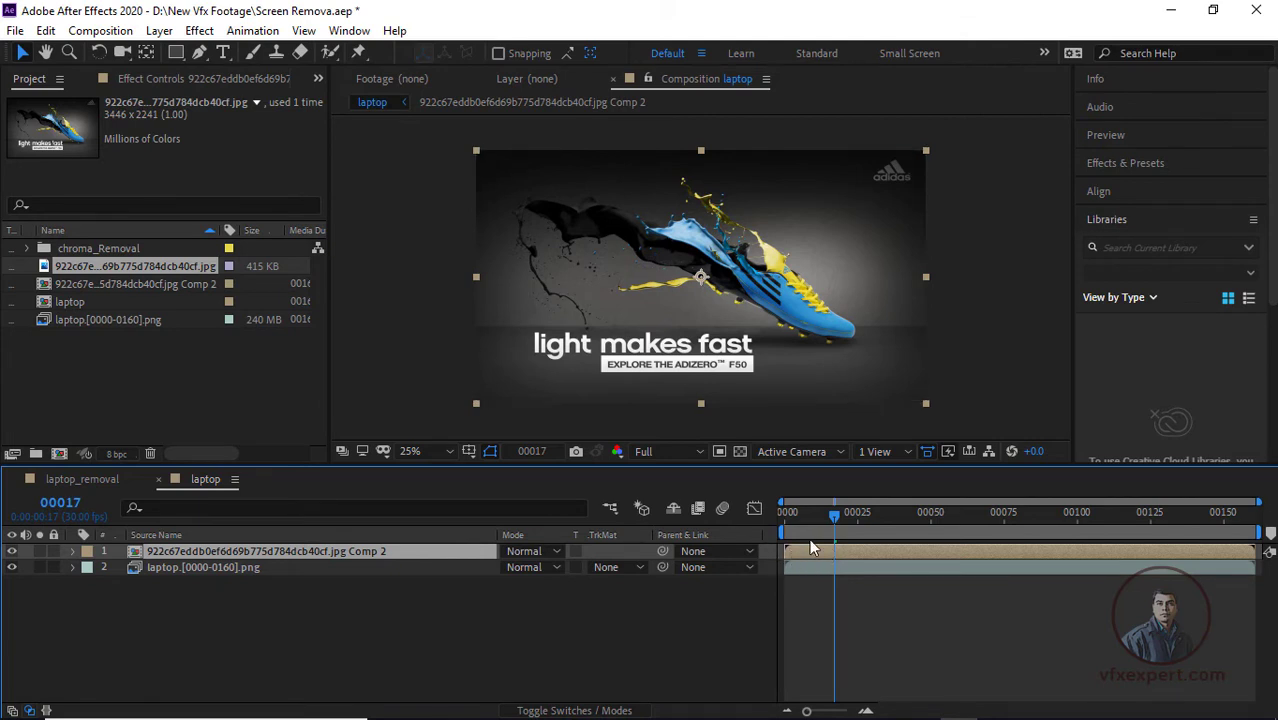
pyautogui.moveTo(829, 526); pyautogui.dragTo(771, 519)
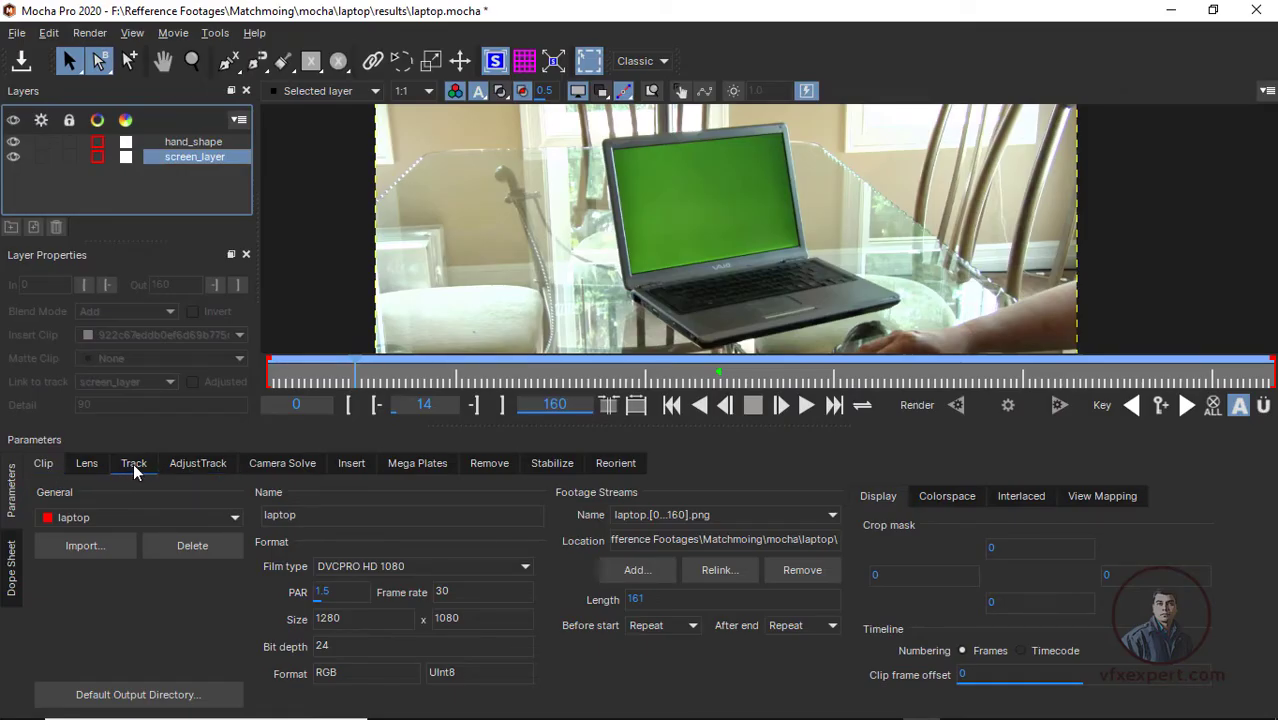
# Step: In Mocha Pro, copy the screen_layer tracking data to the clipboard in After Effects CS3 Corner Pin format with motion blur support
pyautogui.click(134, 464)
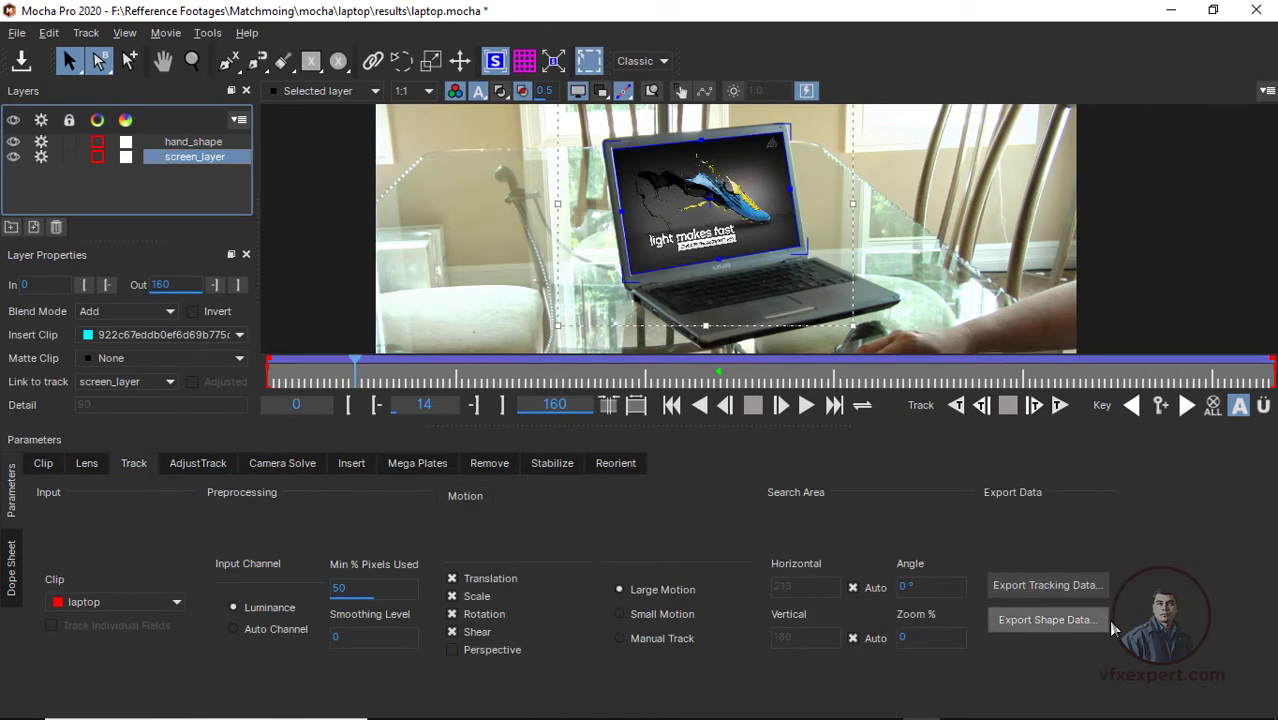
pyautogui.click(1006, 587)
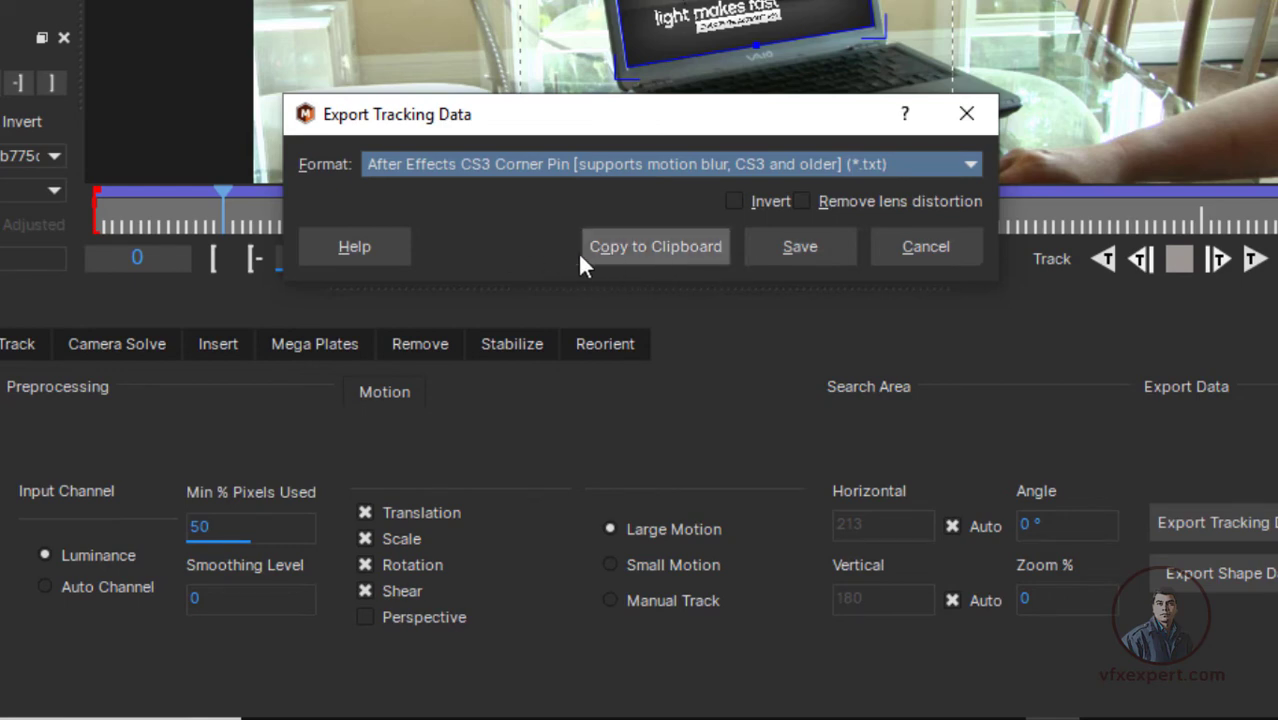
pyautogui.click(662, 247)
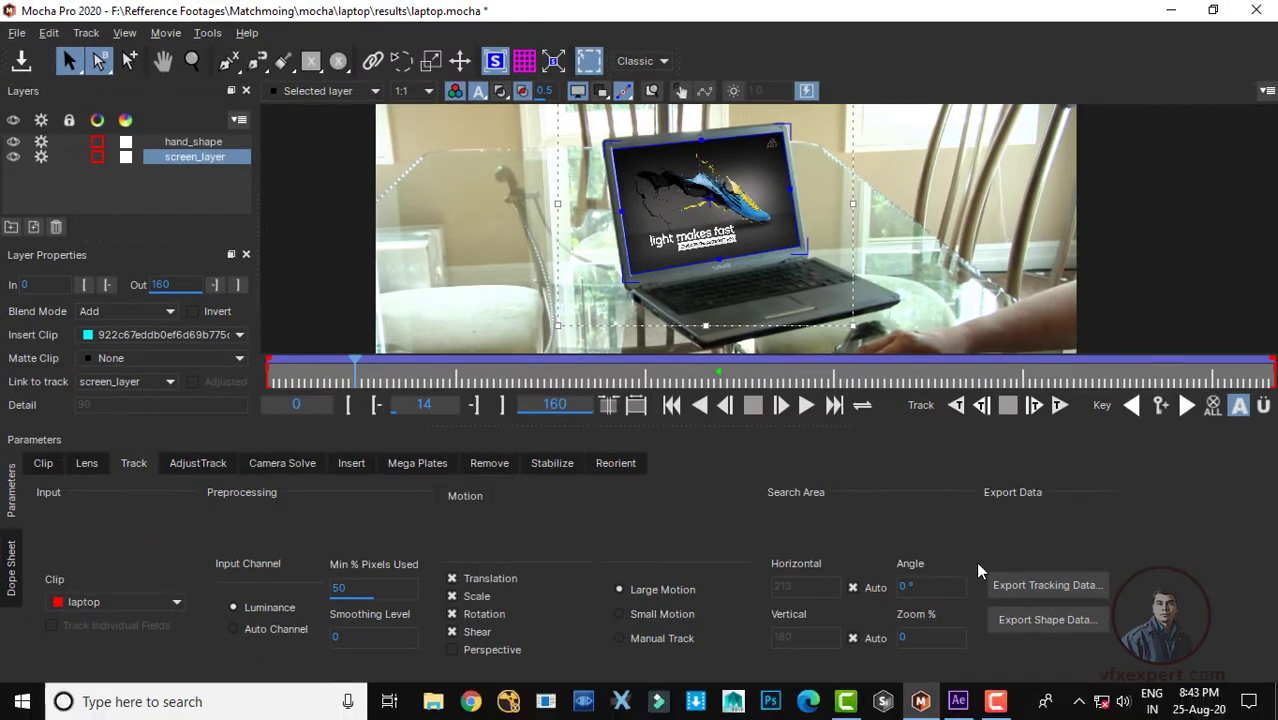
# Step: Switch to After Effects, paste the corner pin data onto the pre-composed image layer at frame 0, and inspect the screen corners
pyautogui.click(958, 703)
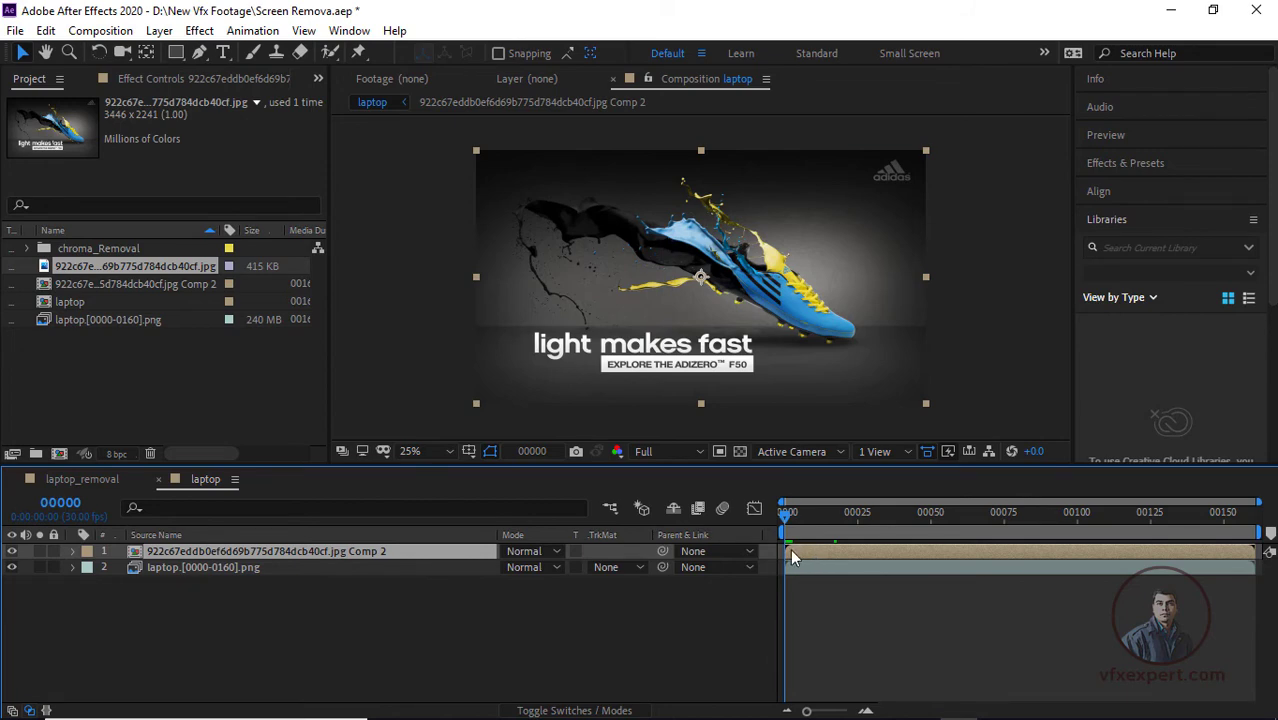
pyautogui.hotkey('ctrl', 'v')
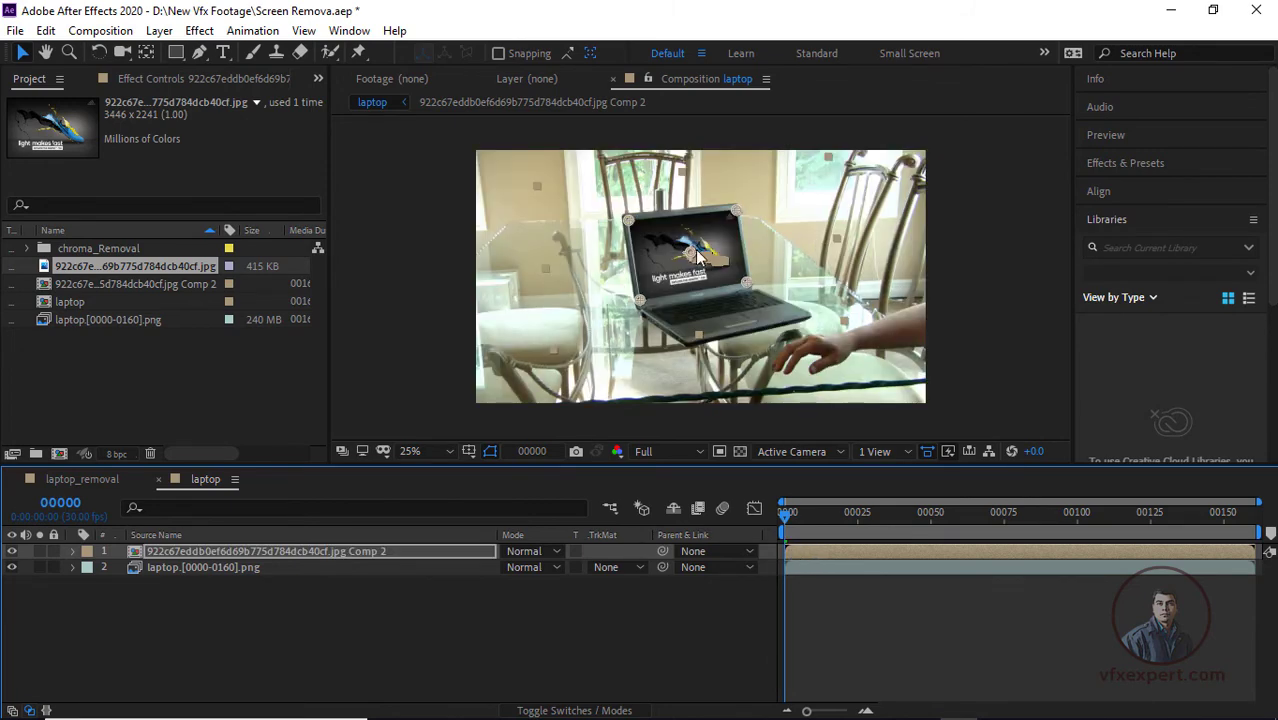
pyautogui.scroll(4, 697, 257)
pyautogui.scroll(-2, 721, 216)
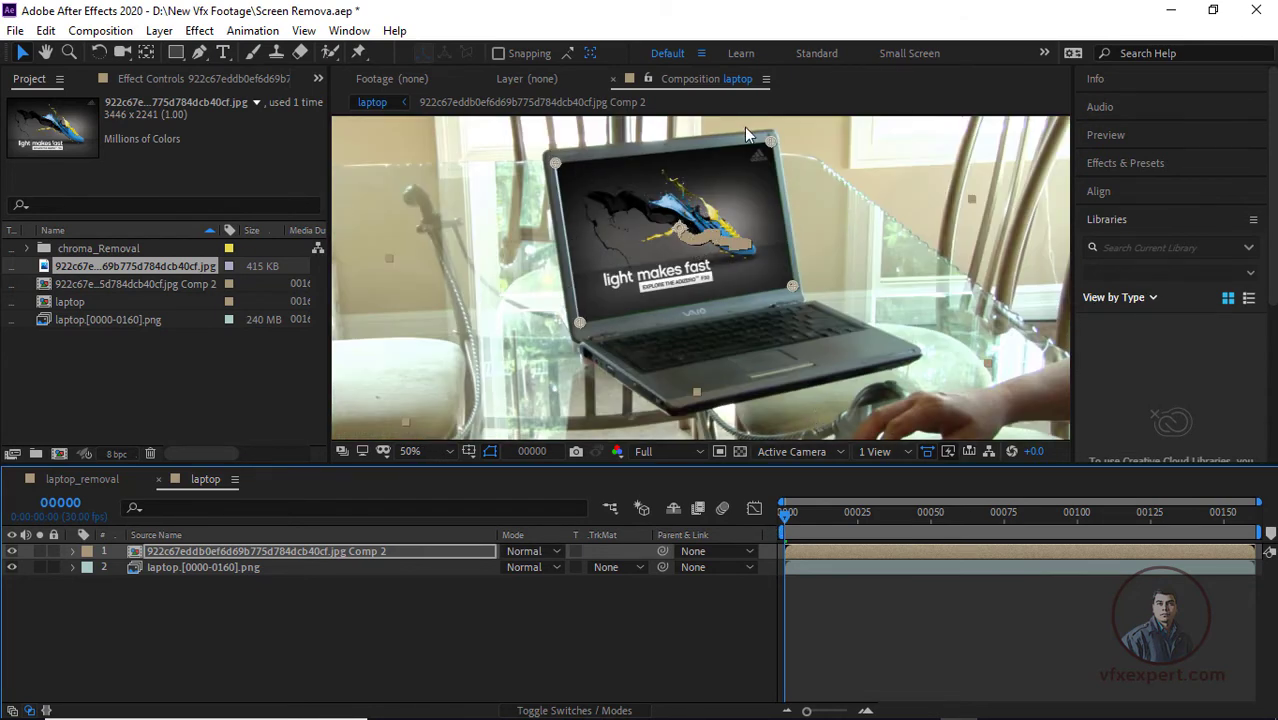
# Step: Deselect the layer and play the laptop composition to check how the image follows the screen, then stop playback
pyautogui.click(851, 617)
pyautogui.press('space')
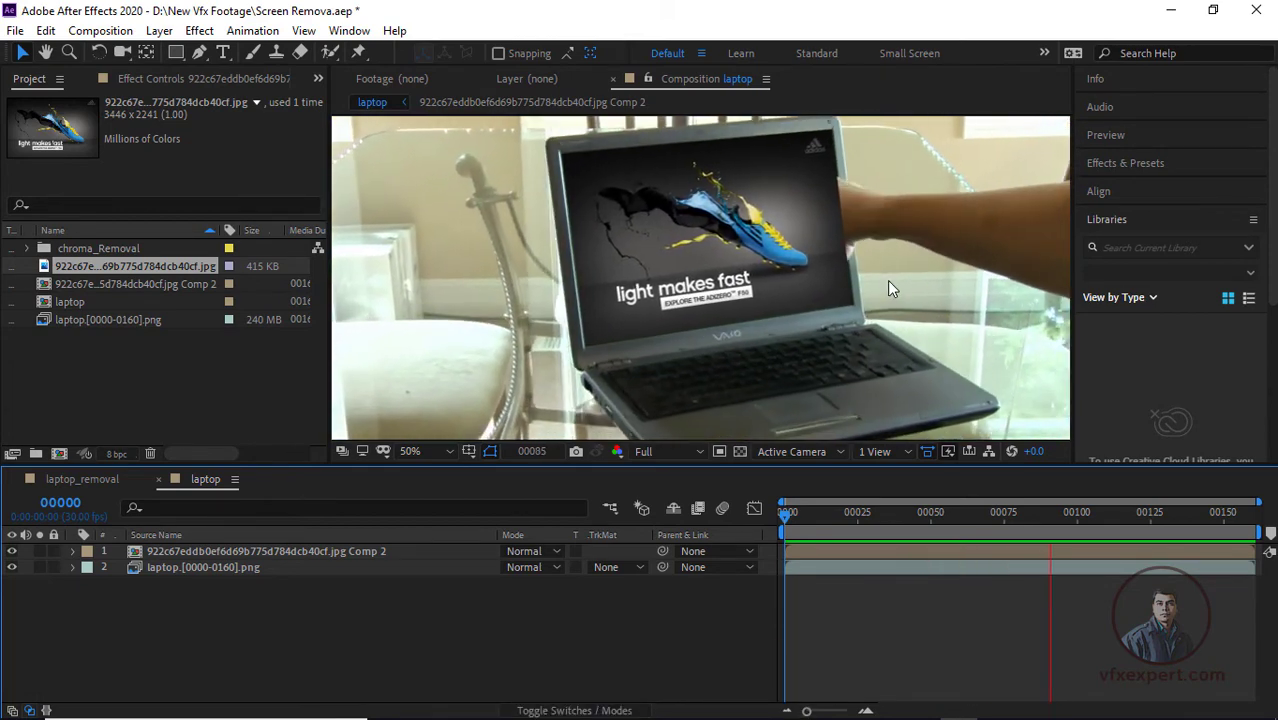
pyautogui.press('space')
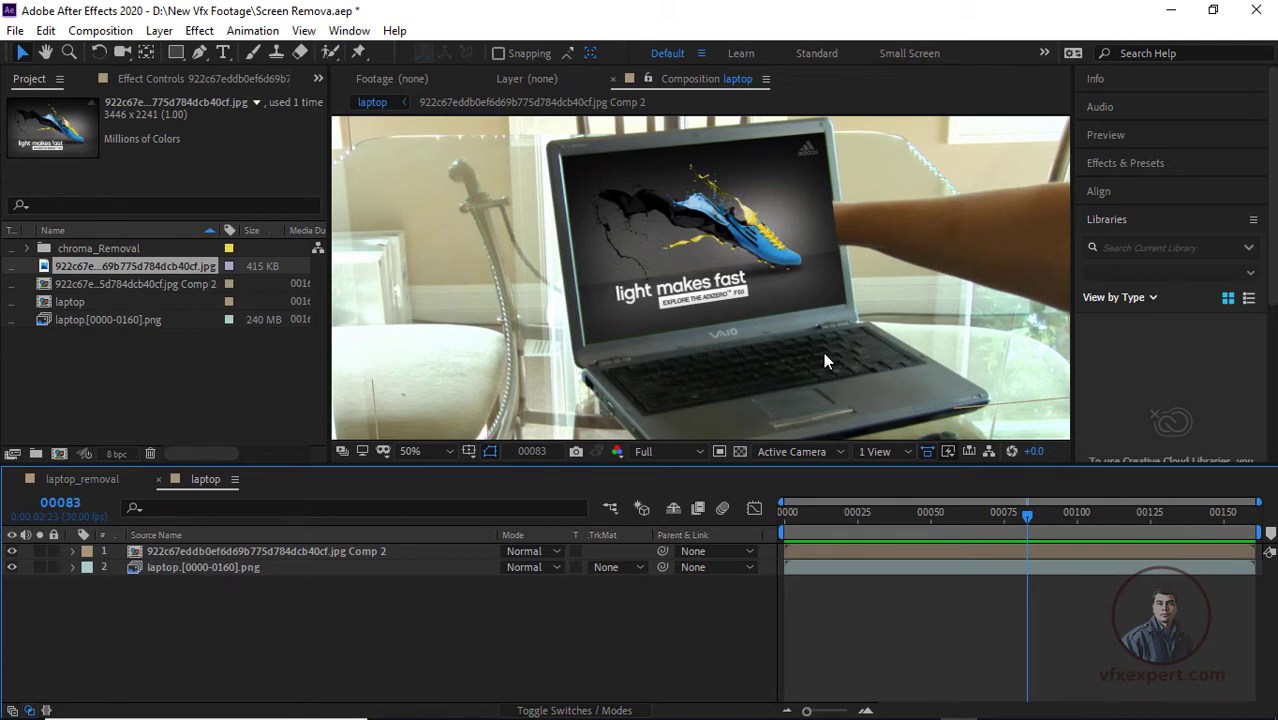
pyautogui.moveTo(1040, 715)
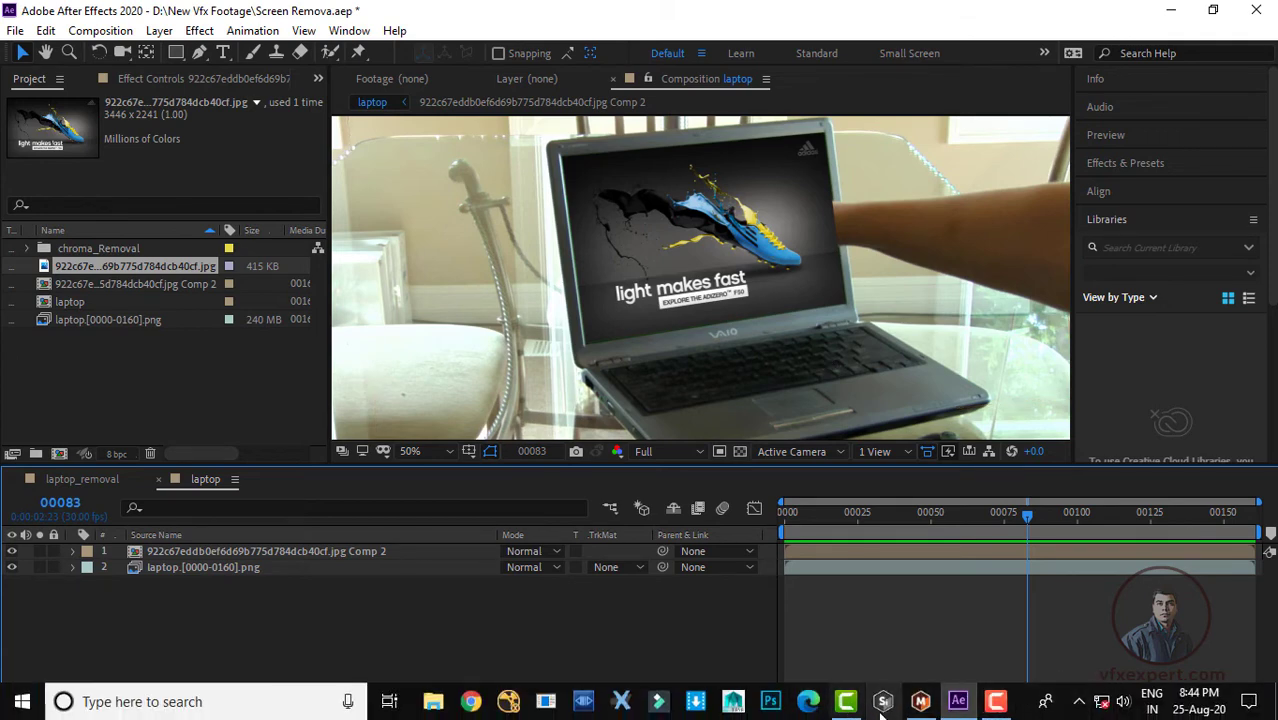
pyautogui.click(921, 701)
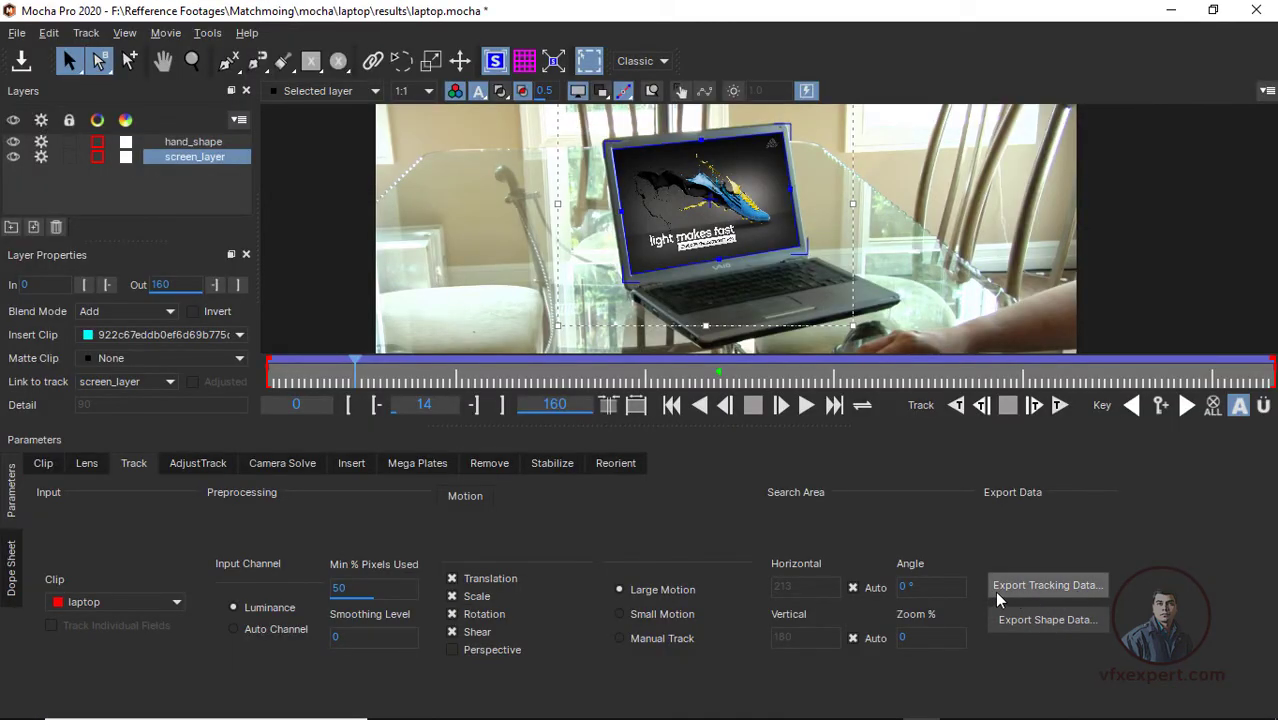
pyautogui.click(1047, 586)
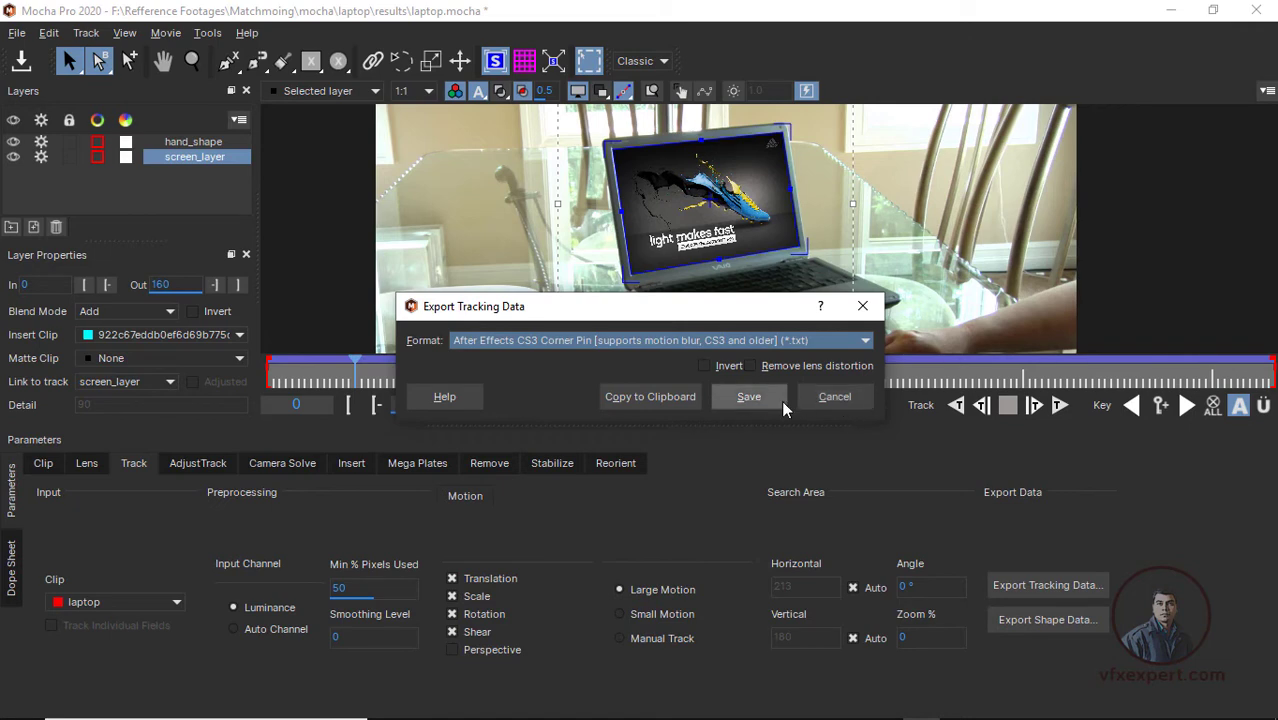
pyautogui.click(832, 398)
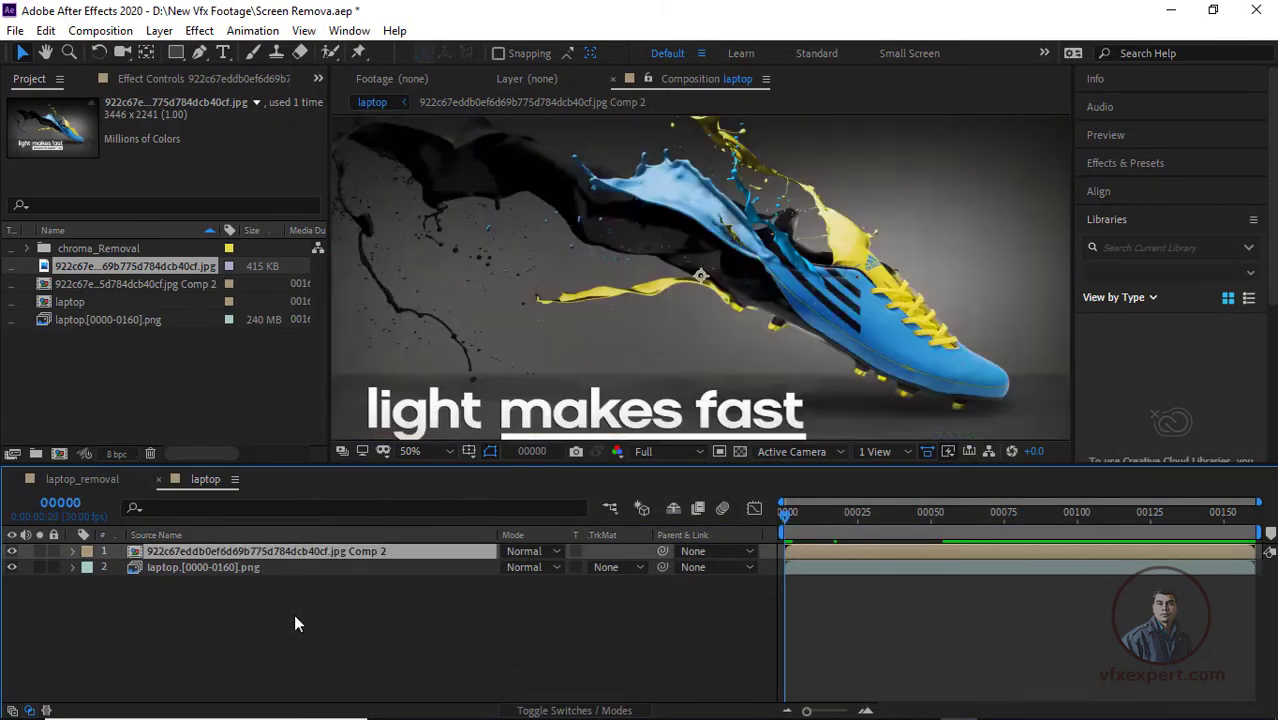
pyautogui.scroll(-2, 632, 367)
pyautogui.scroll(1, 676, 337)
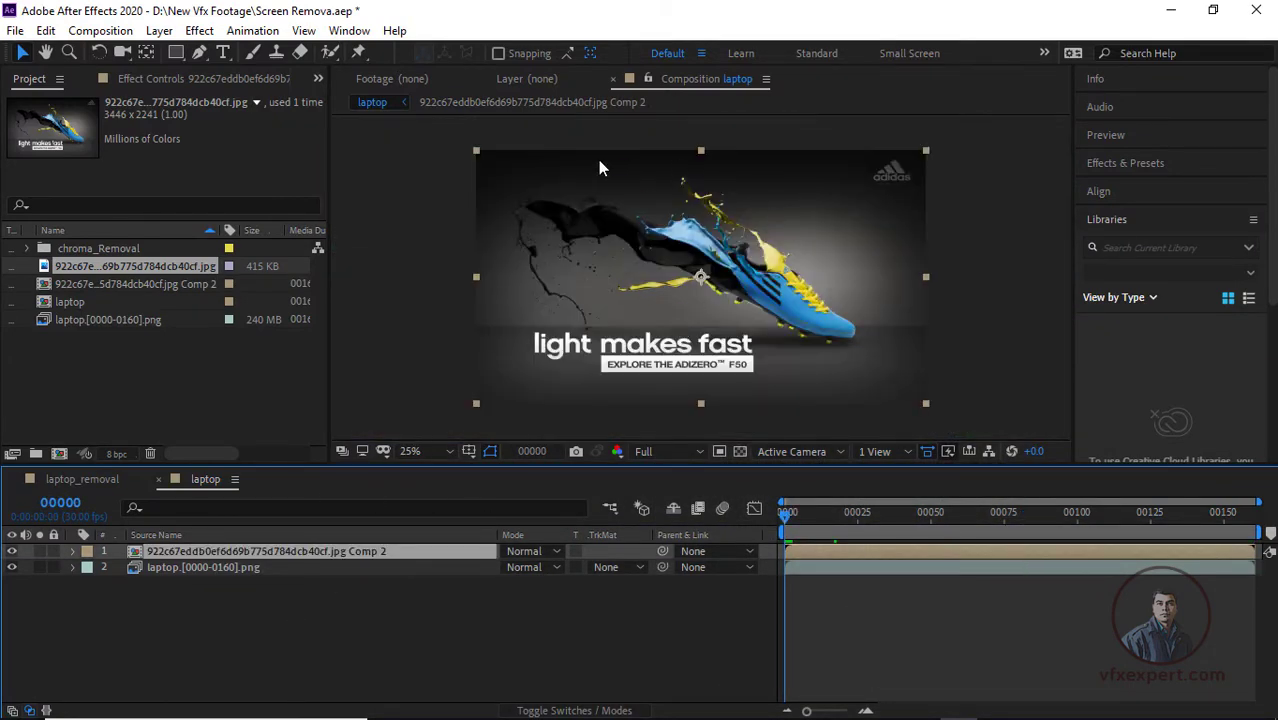
pyautogui.click(854, 617)
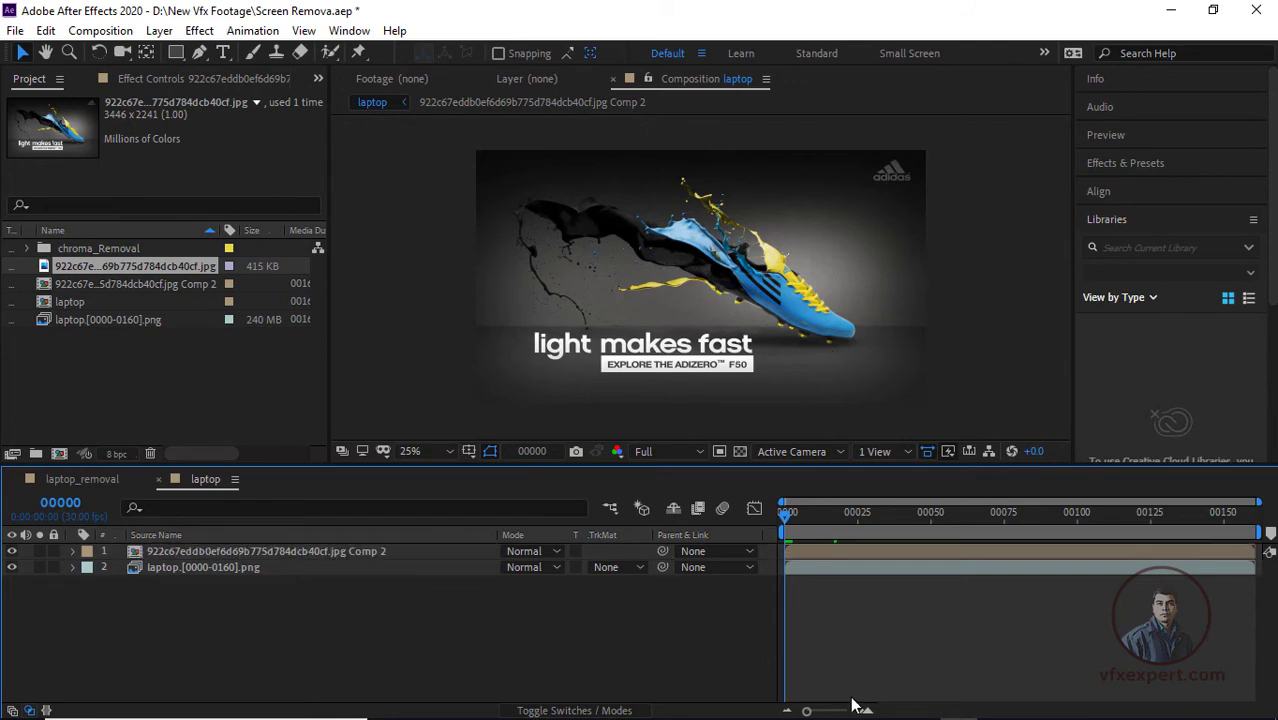
# Step: Switch to File Explorer and open the laptop_tracking data text file in the mocha tracking data folder
pyautogui.moveTo(854, 712)
pyautogui.click(433, 704)
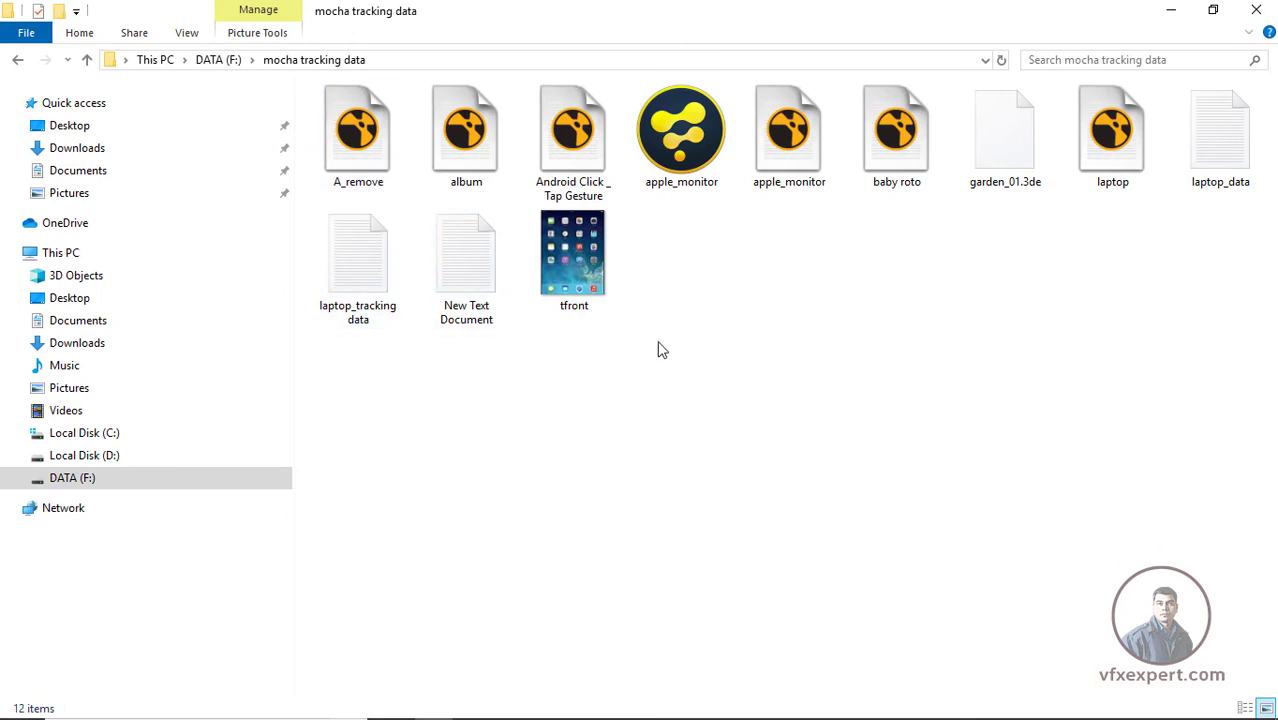
pyautogui.doubleClick(367, 261)
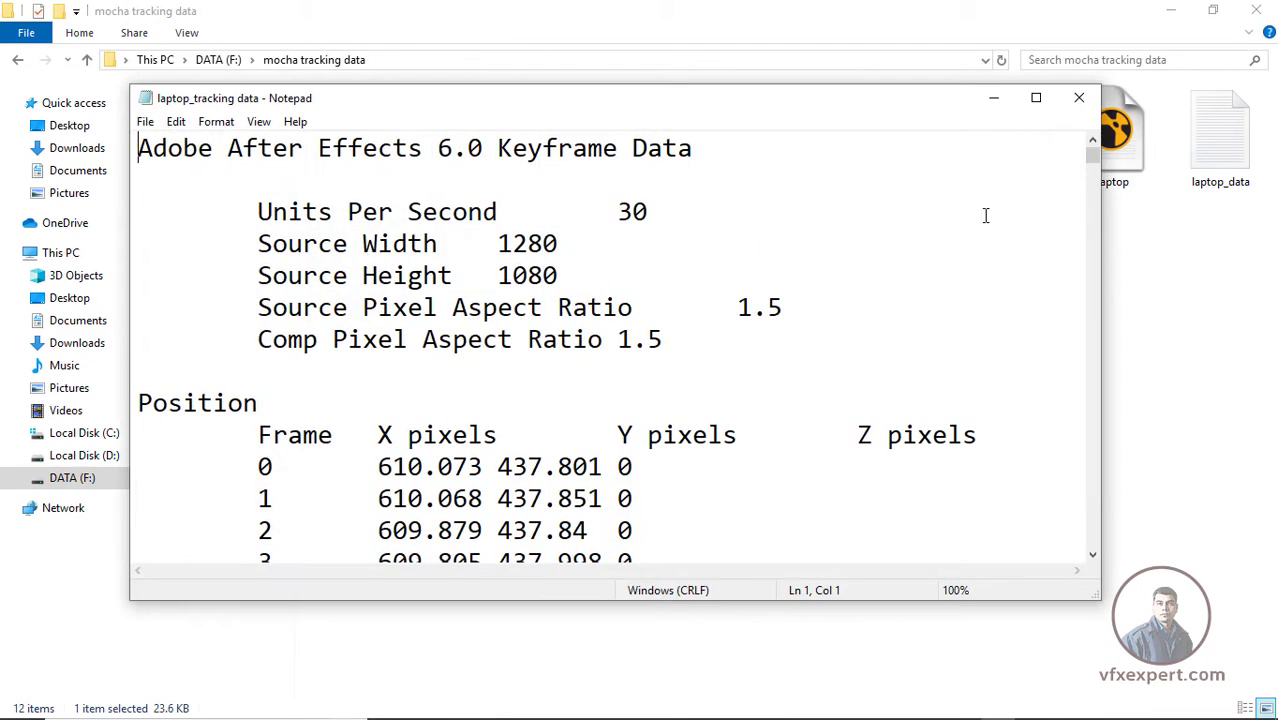
# Step: Copy all the keyframe data in the laptop_tracking data file and switch back to After Effects
pyautogui.moveTo(1095, 160); pyautogui.dragTo(1073, 135)
pyautogui.click(828, 296)
pyautogui.hotkey('ctrl', 'a')
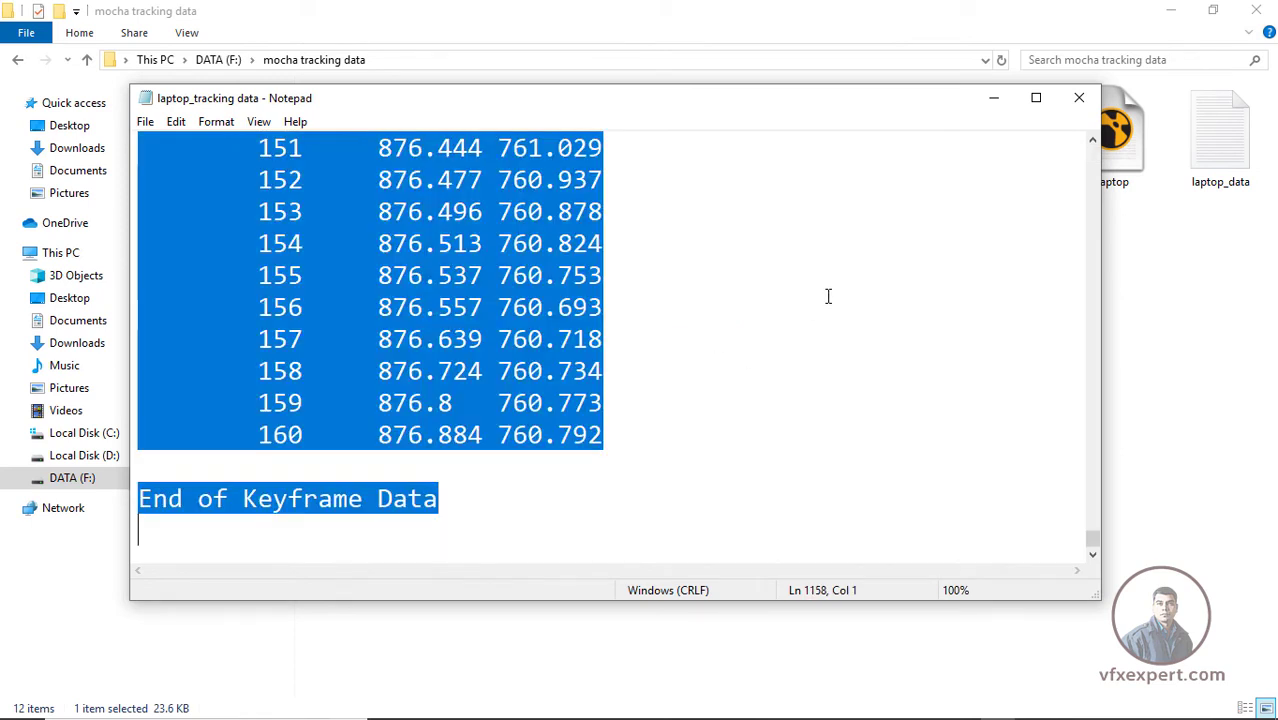
pyautogui.hotkey('ctrl', 'c')
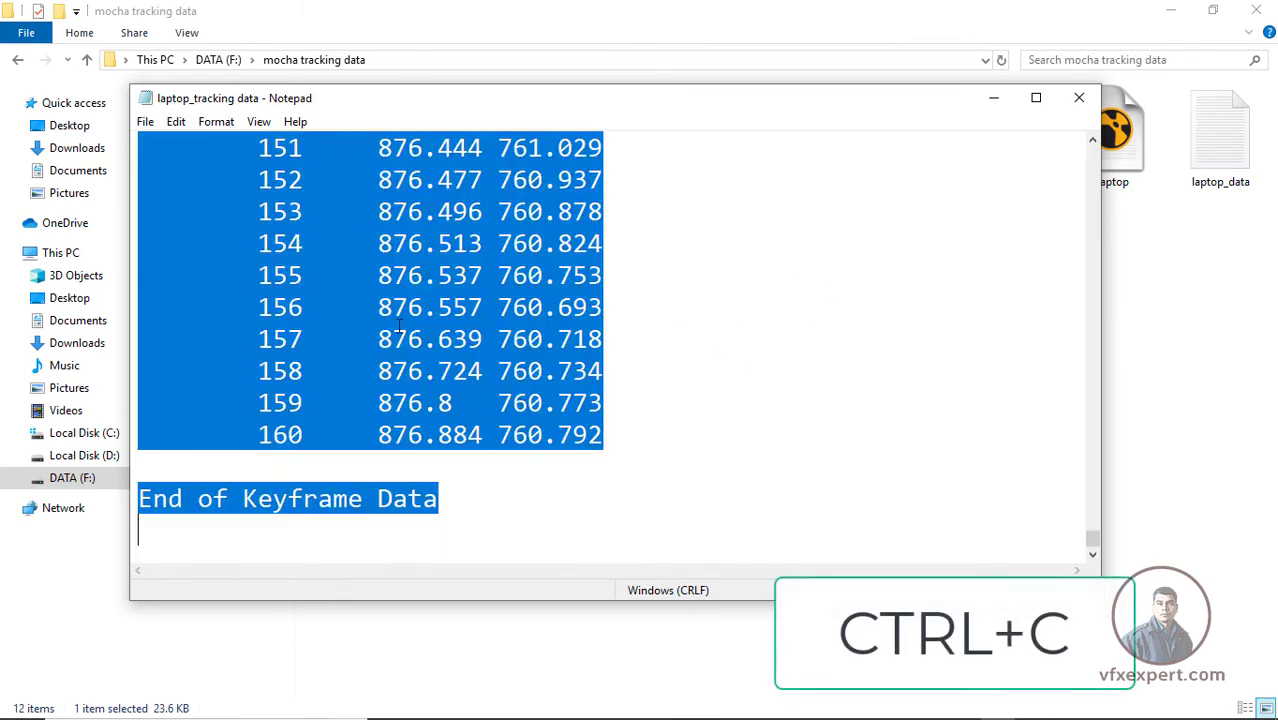
pyautogui.click(993, 98)
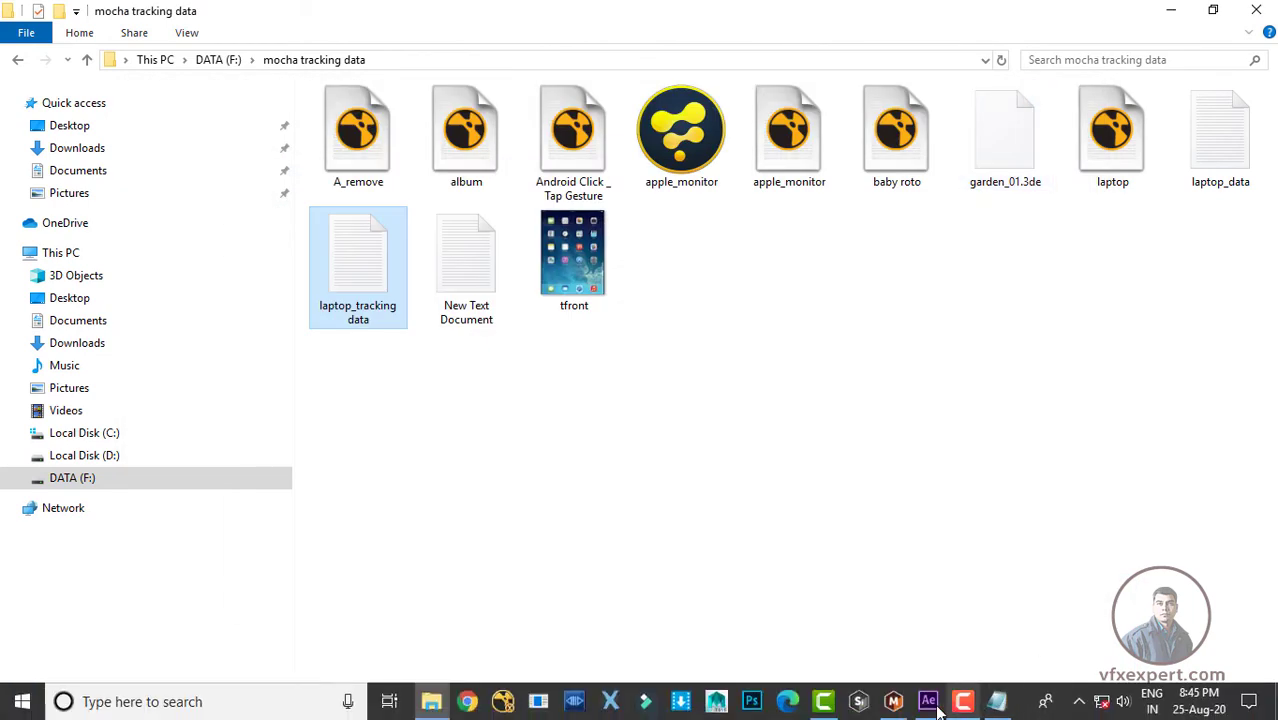
pyautogui.click(928, 710)
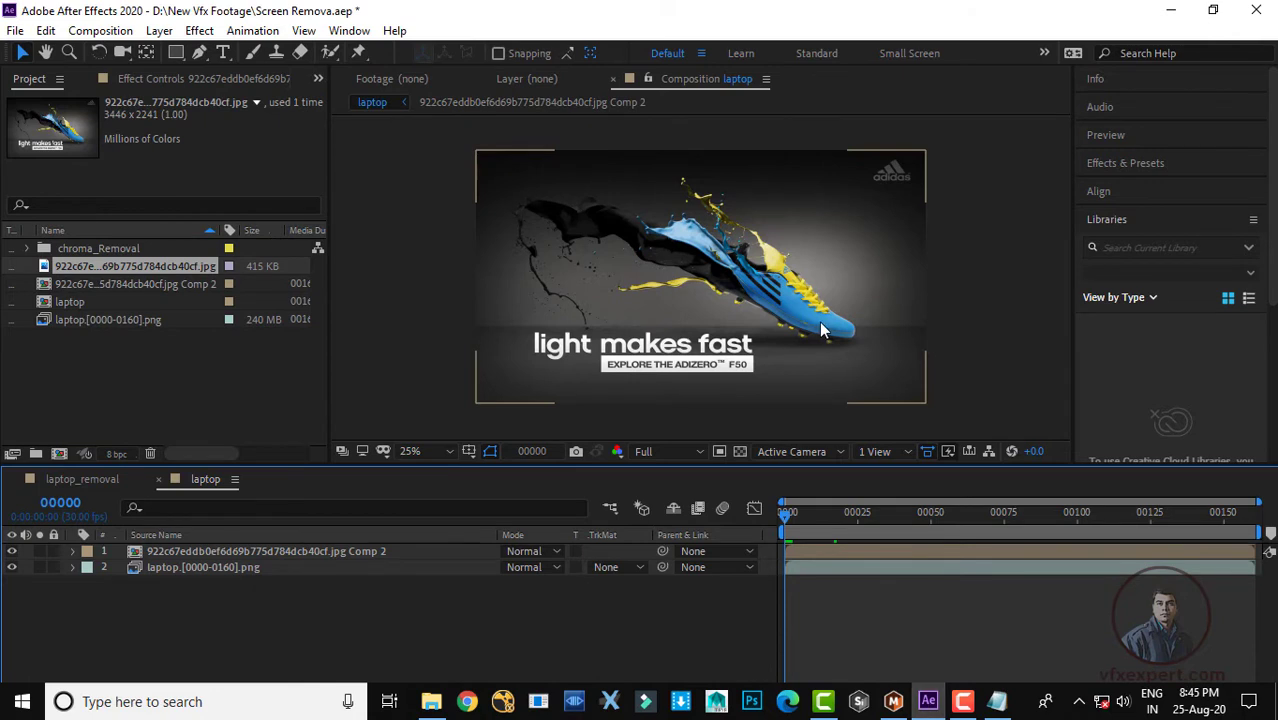
# Step: Paste the copied corner pin keyframe data onto the pre-composed image layer at frame 0 and deselect the layer
pyautogui.click(794, 552)
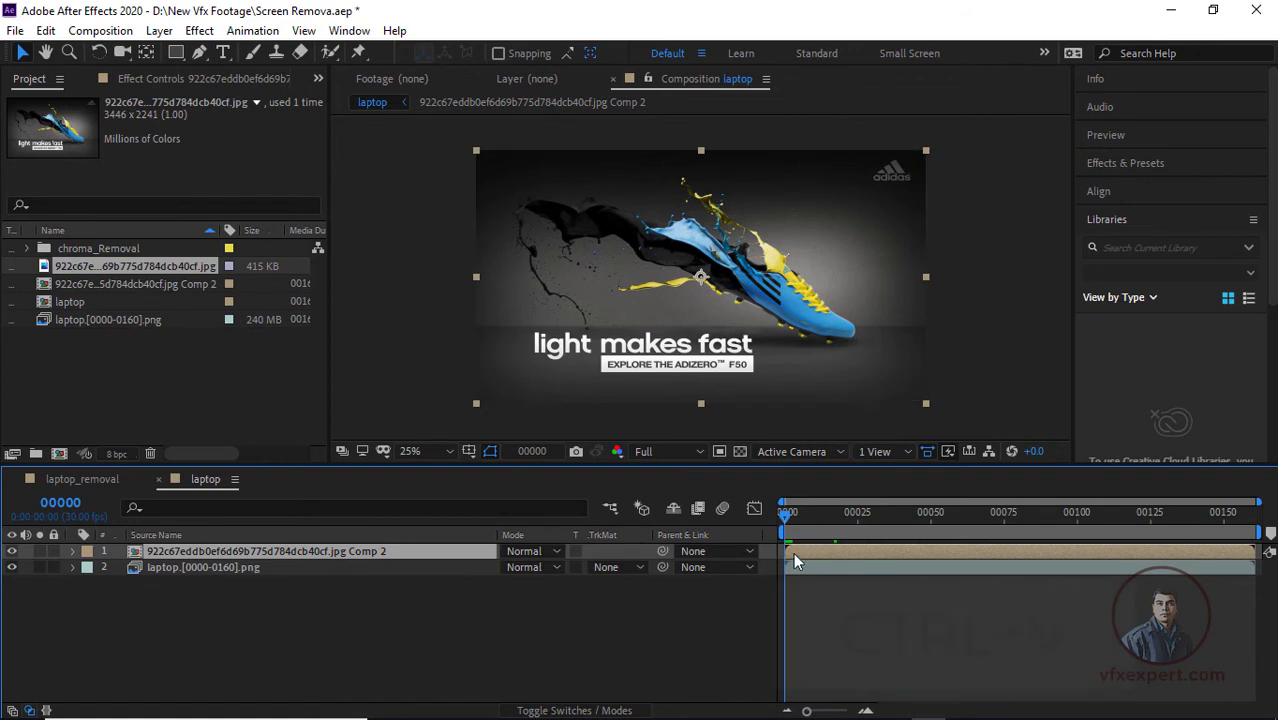
pyautogui.hotkey('ctrl', 'v')
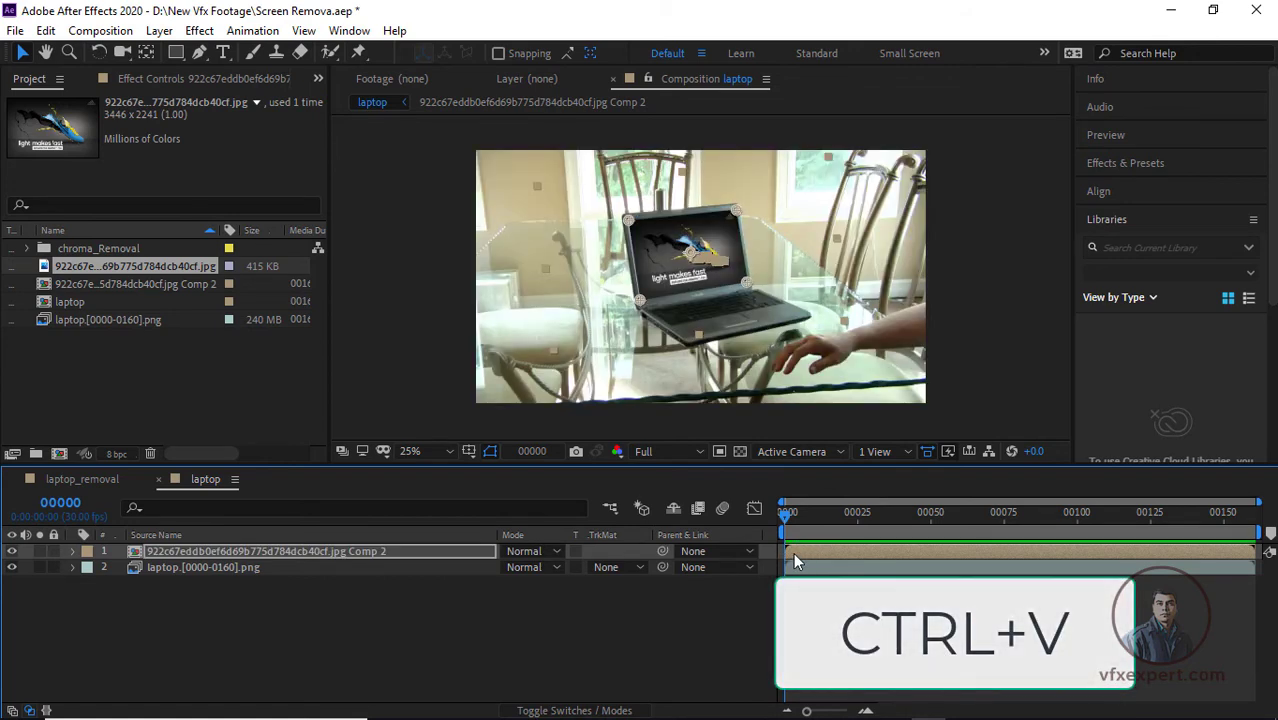
pyautogui.click(820, 633)
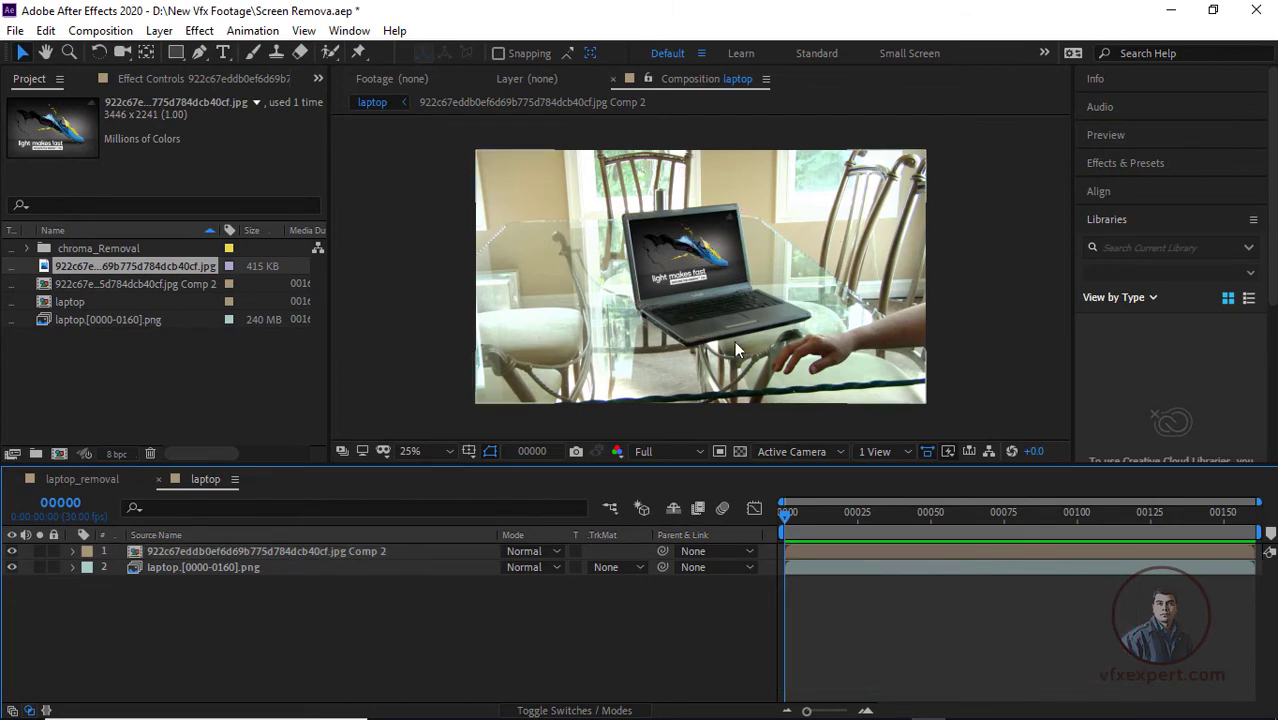
# Step: Play the laptop composition to check how the pasted tracking holds the image on the screen, and stop at frame 61
pyautogui.scroll(2, 722, 321)
pyautogui.press('space')
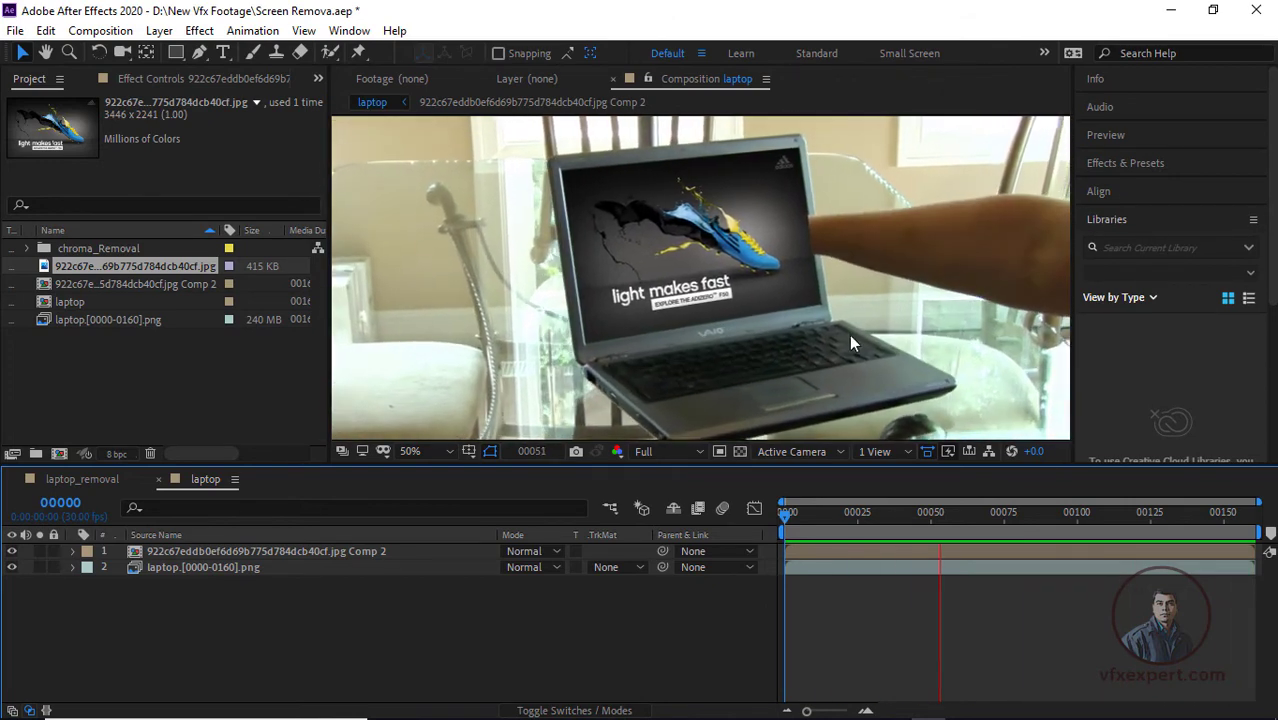
pyautogui.press('space')
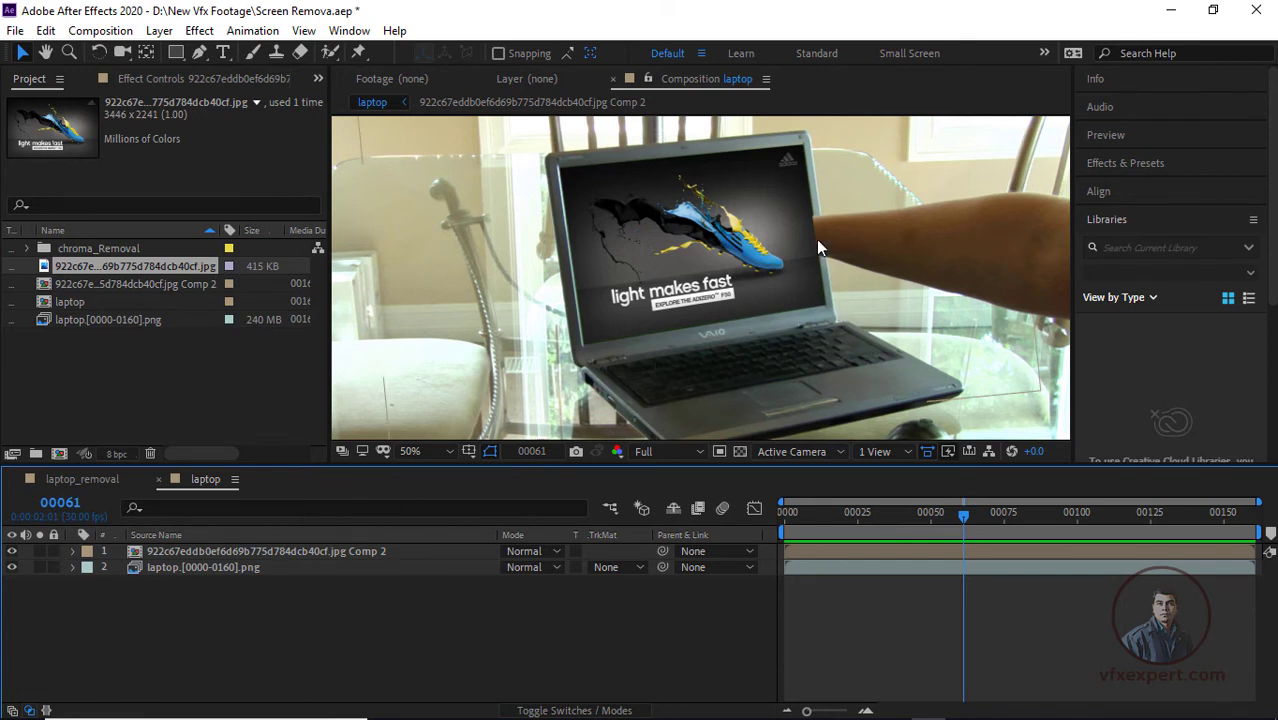
# Step: Hide the pre-composed image layer and bring up the laptop_removal composition with pixel aspect ratio correction on
pyautogui.click(12, 552)
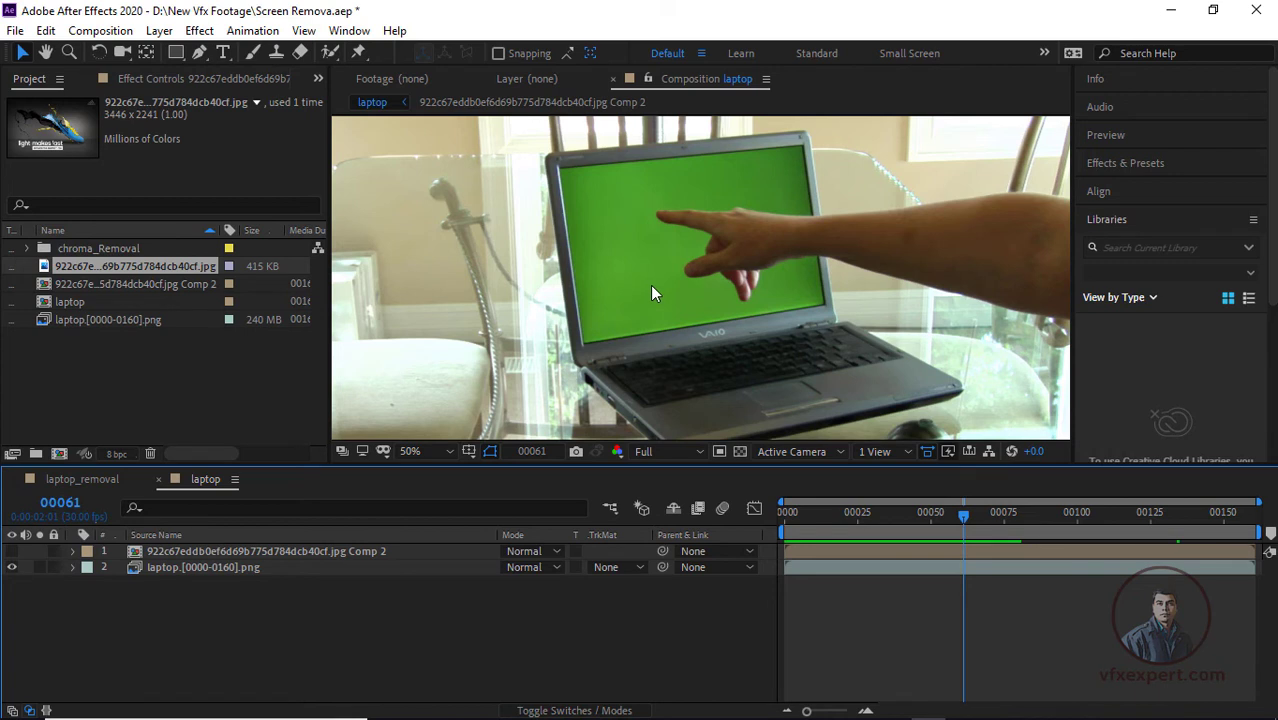
pyautogui.click(108, 479)
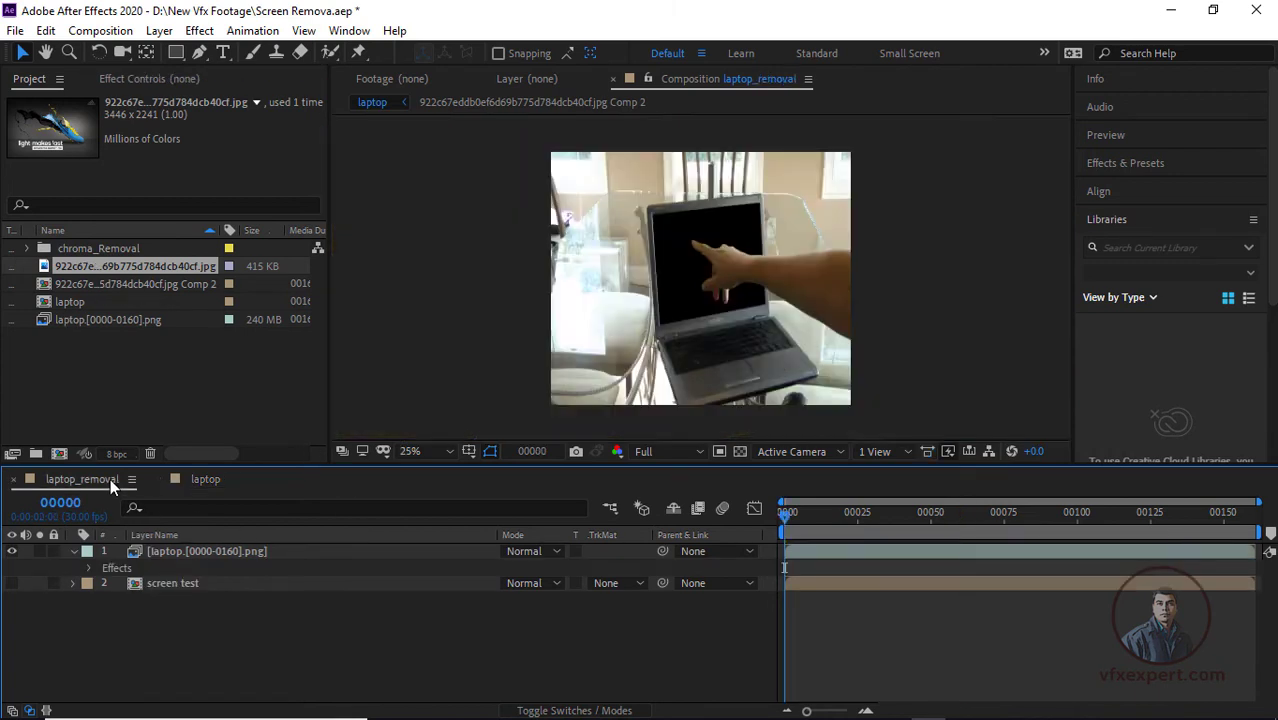
pyautogui.click(926, 451)
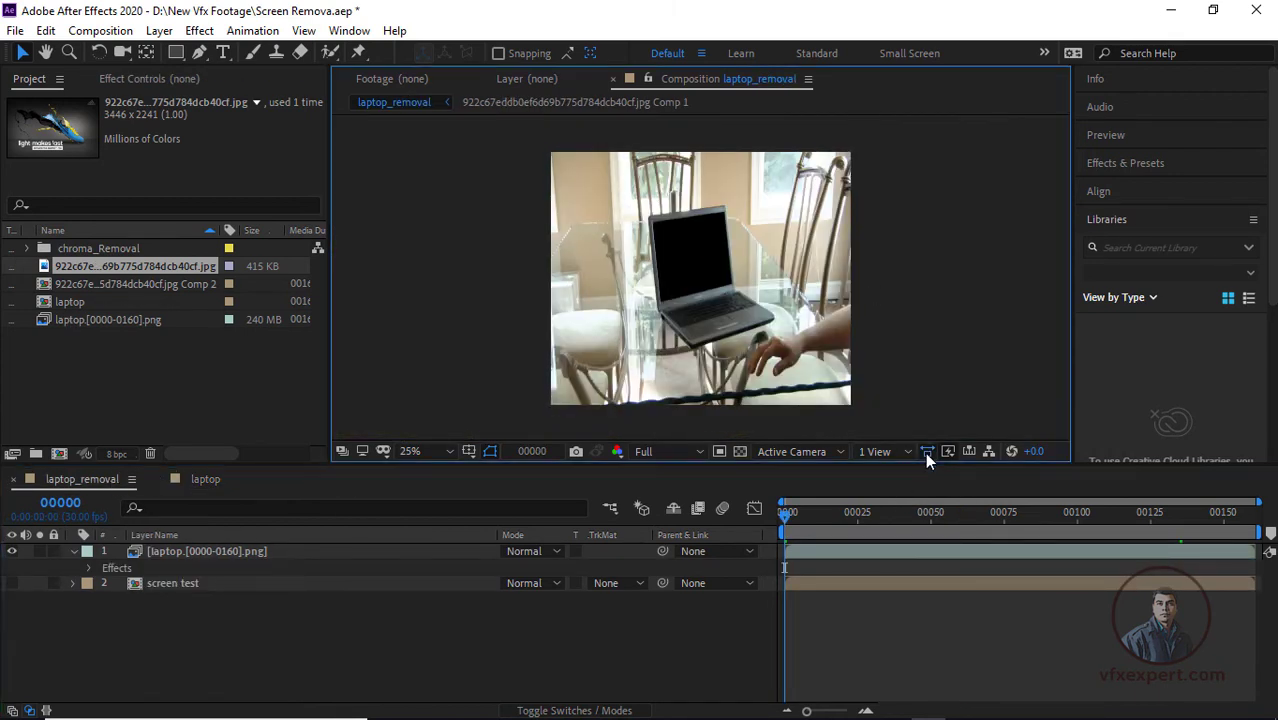
# Step: Review the effects on the keyed laptop.[0000-0160].png layer in laptop_removal and copy that layer
pyautogui.click(252, 552)
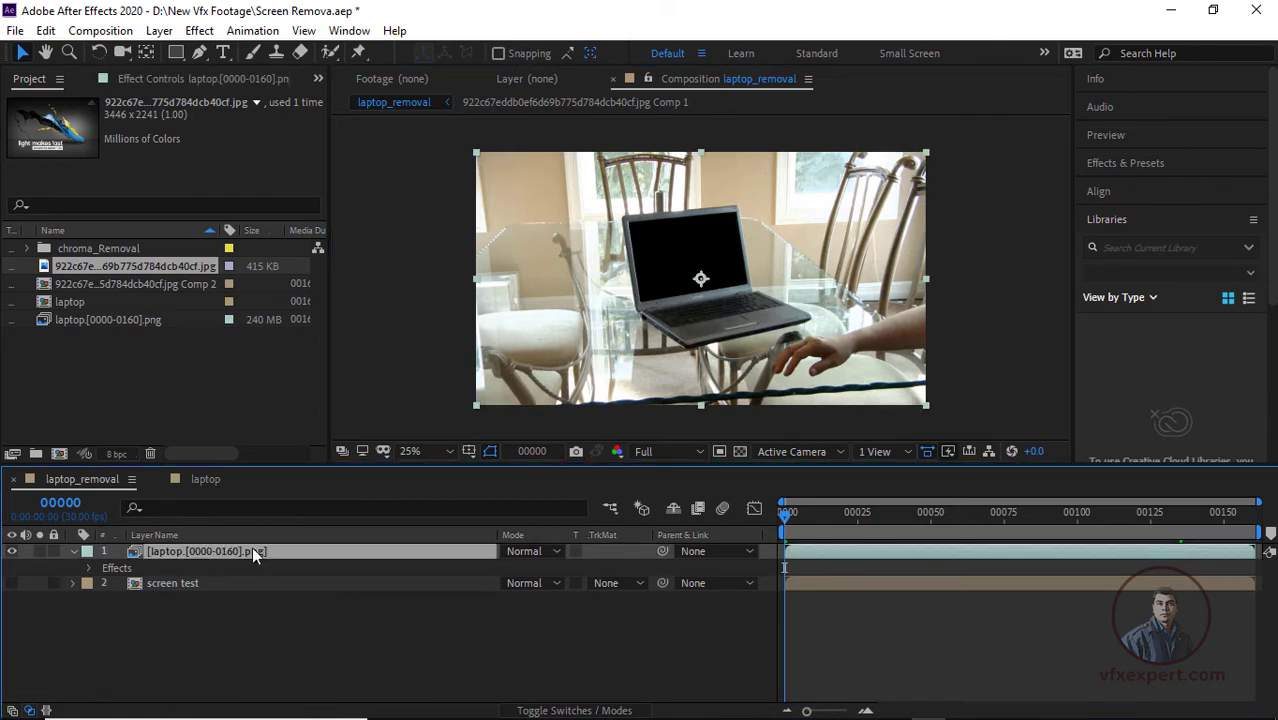
pyautogui.click(202, 80)
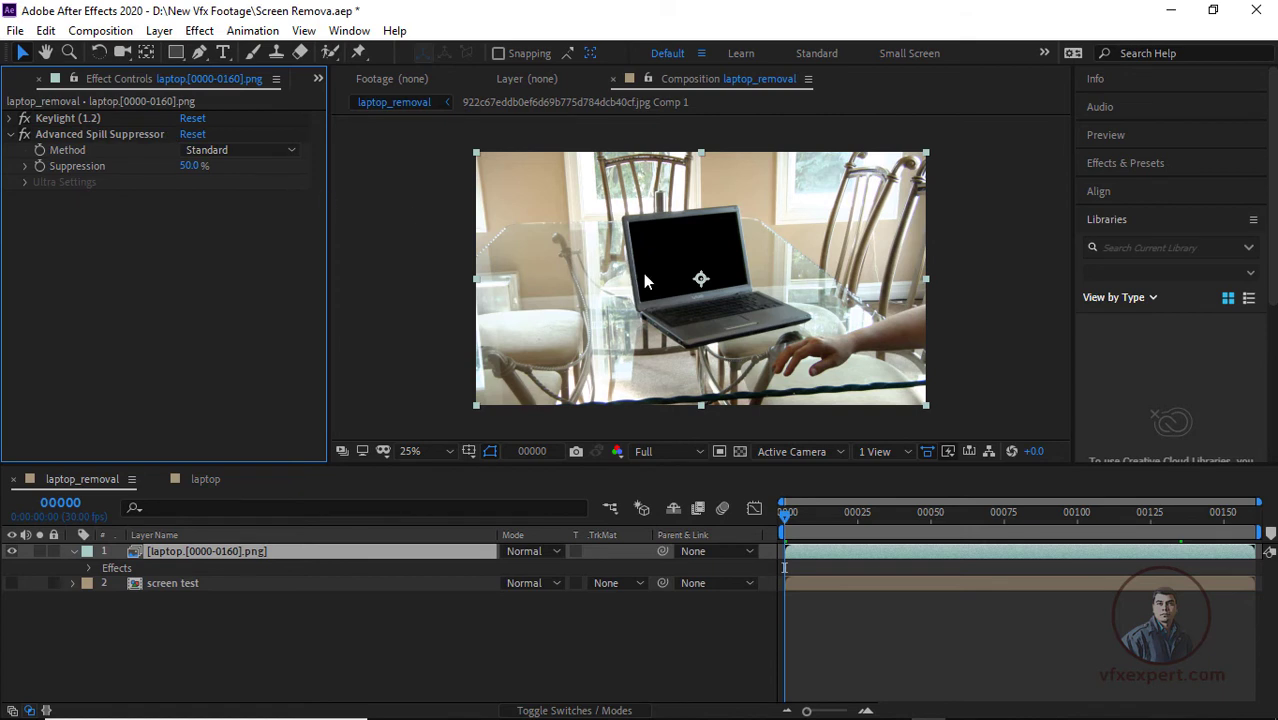
pyautogui.click(239, 657)
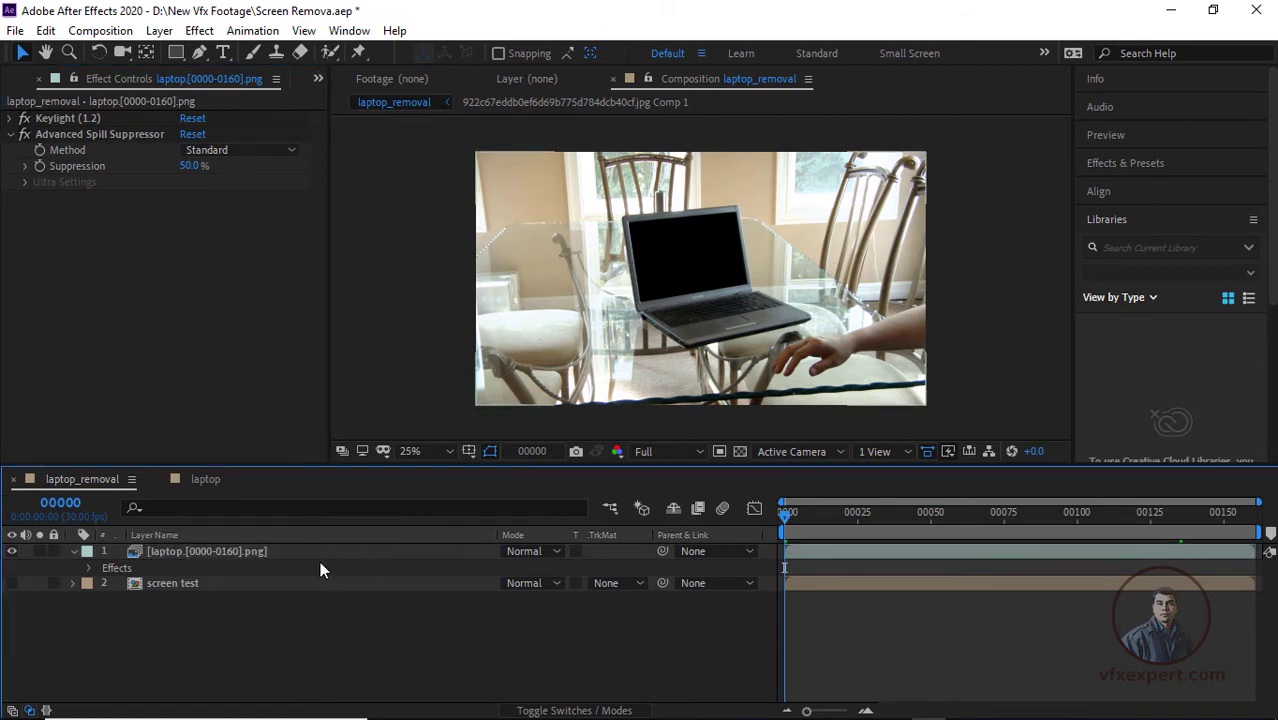
pyautogui.click(261, 558)
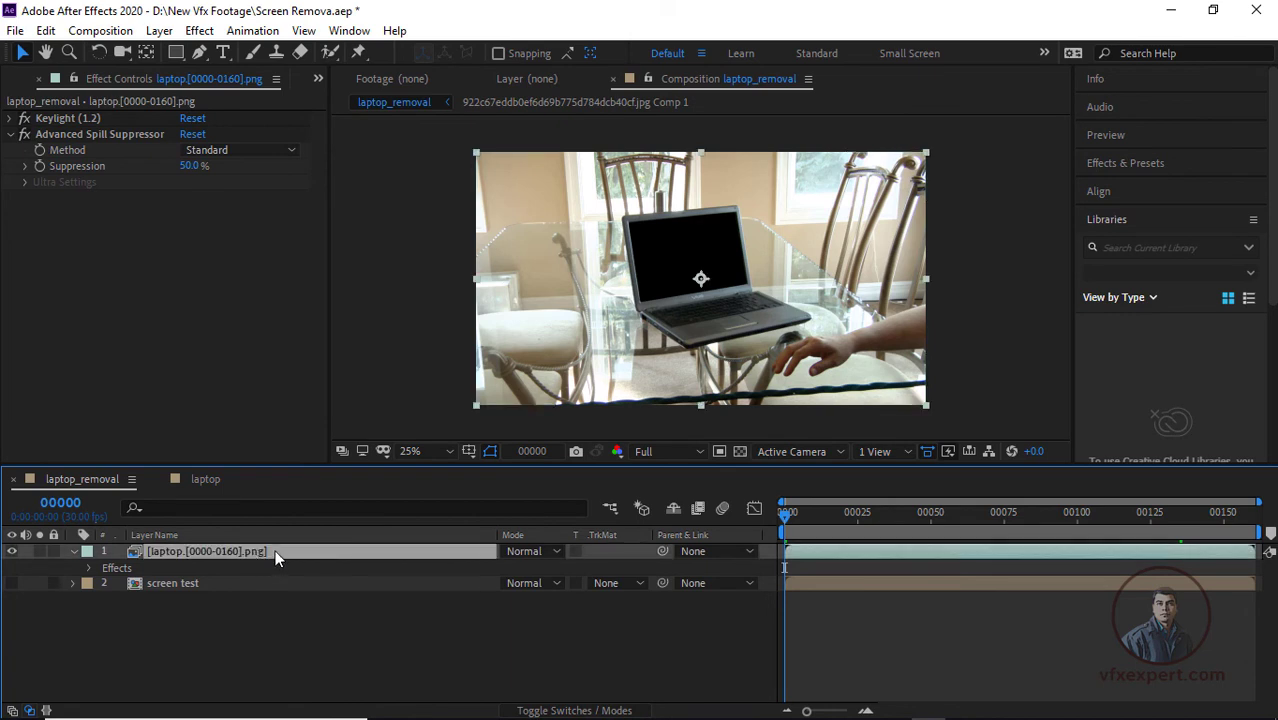
# Step: Hide the original footage in the laptop composition and paste the keyed laptop layer between the image layer and that footage
pyautogui.click(204, 478)
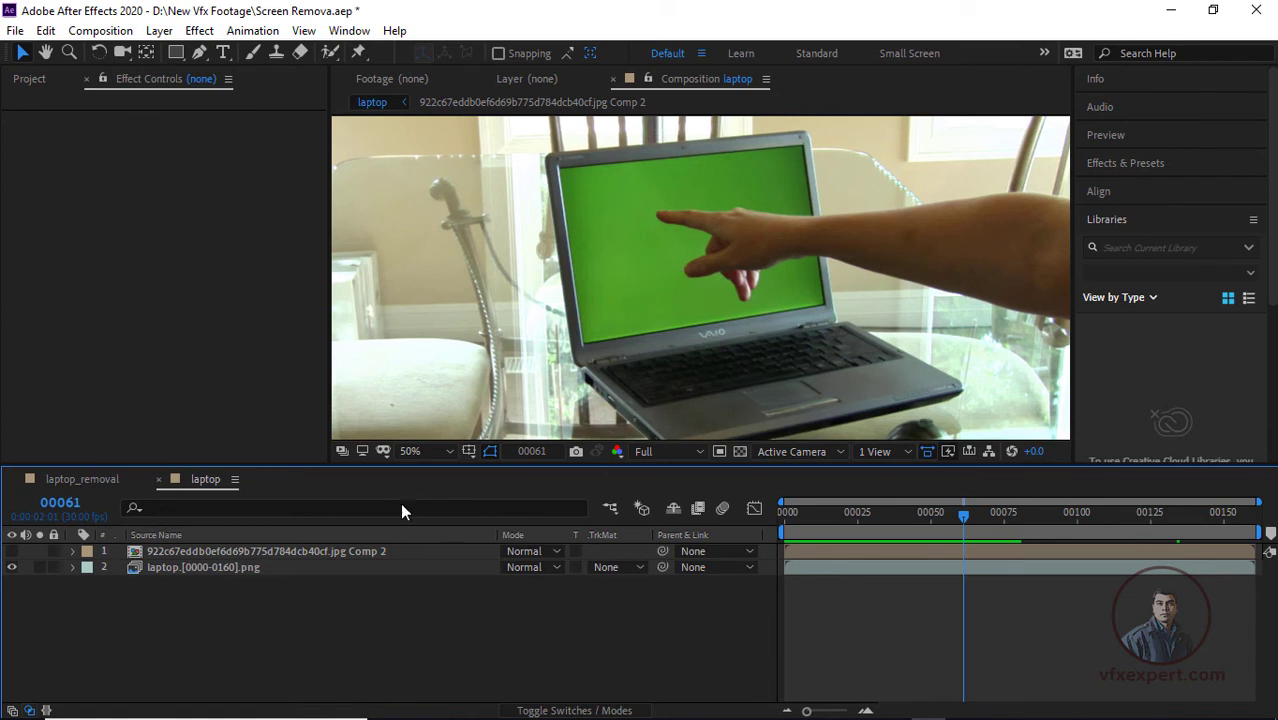
pyautogui.click(13, 567)
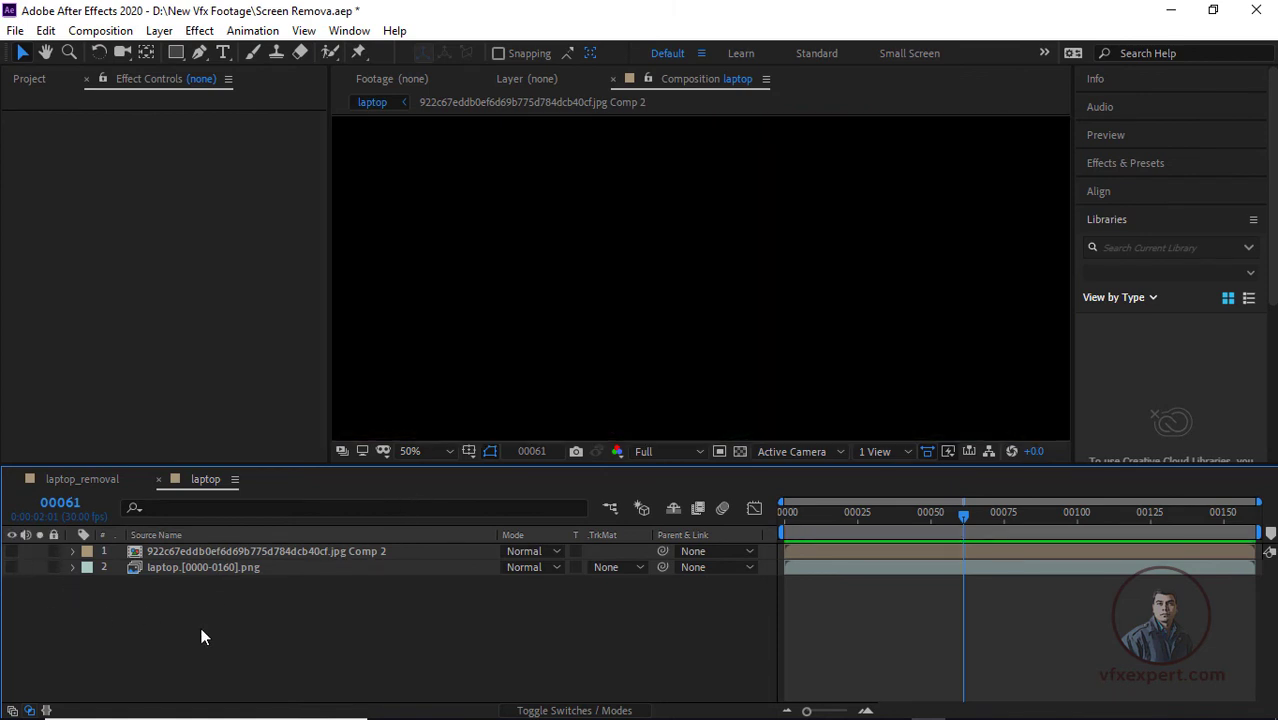
pyautogui.hotkey('ctrl', 'v')
pyautogui.moveTo(174, 553); pyautogui.dragTo(178, 579)
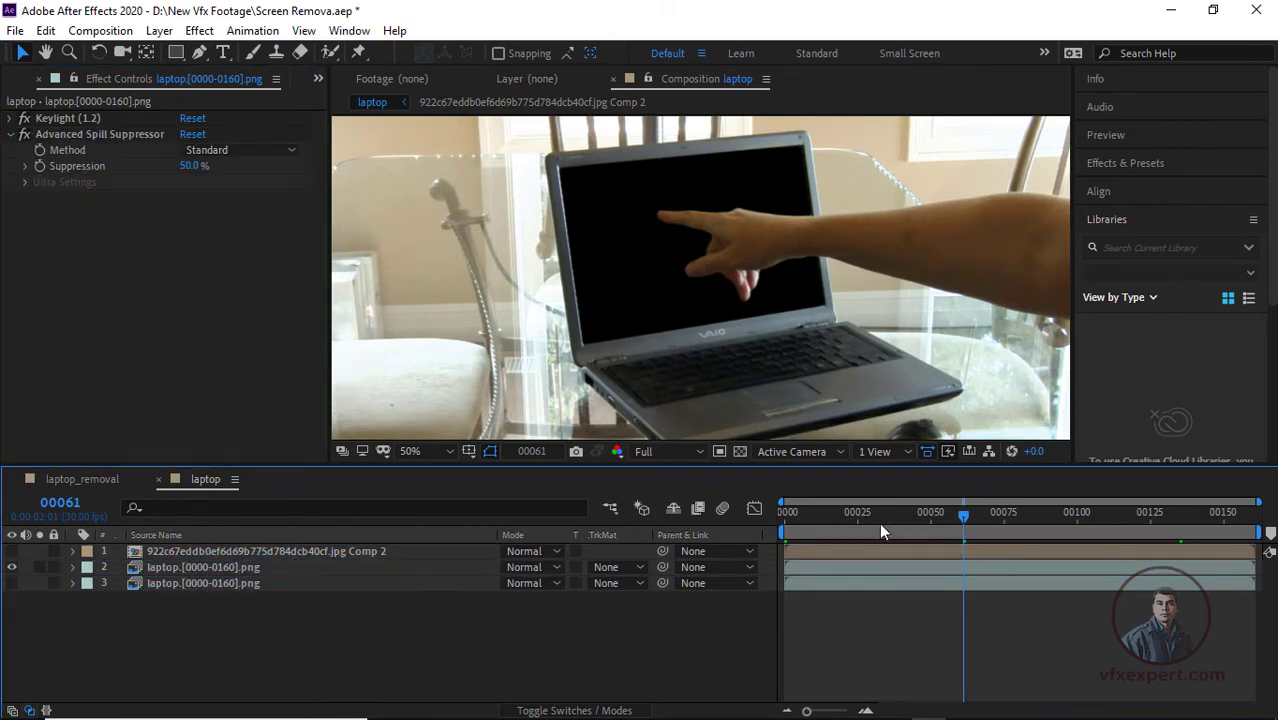
# Step: Show the pre-composed image layer over the keyed footage and check the composite at frames 20 and 73
pyautogui.moveTo(879, 522); pyautogui.dragTo(842, 524)
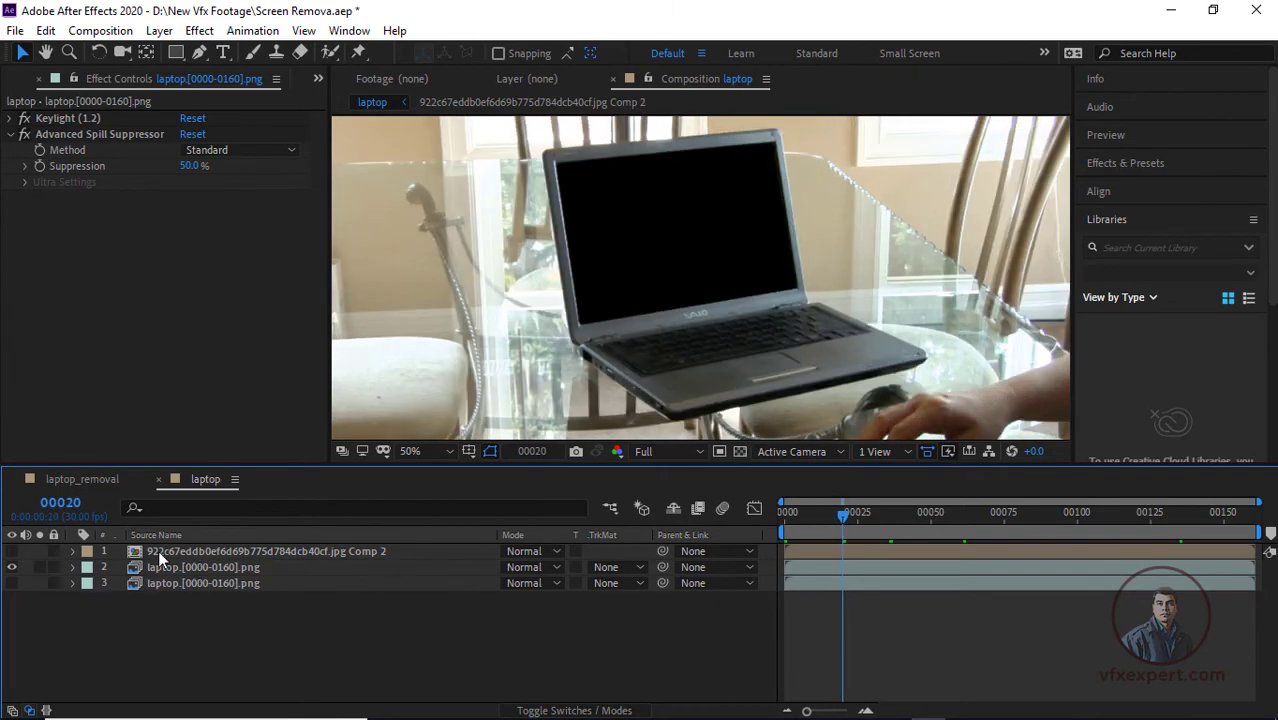
pyautogui.click(12, 551)
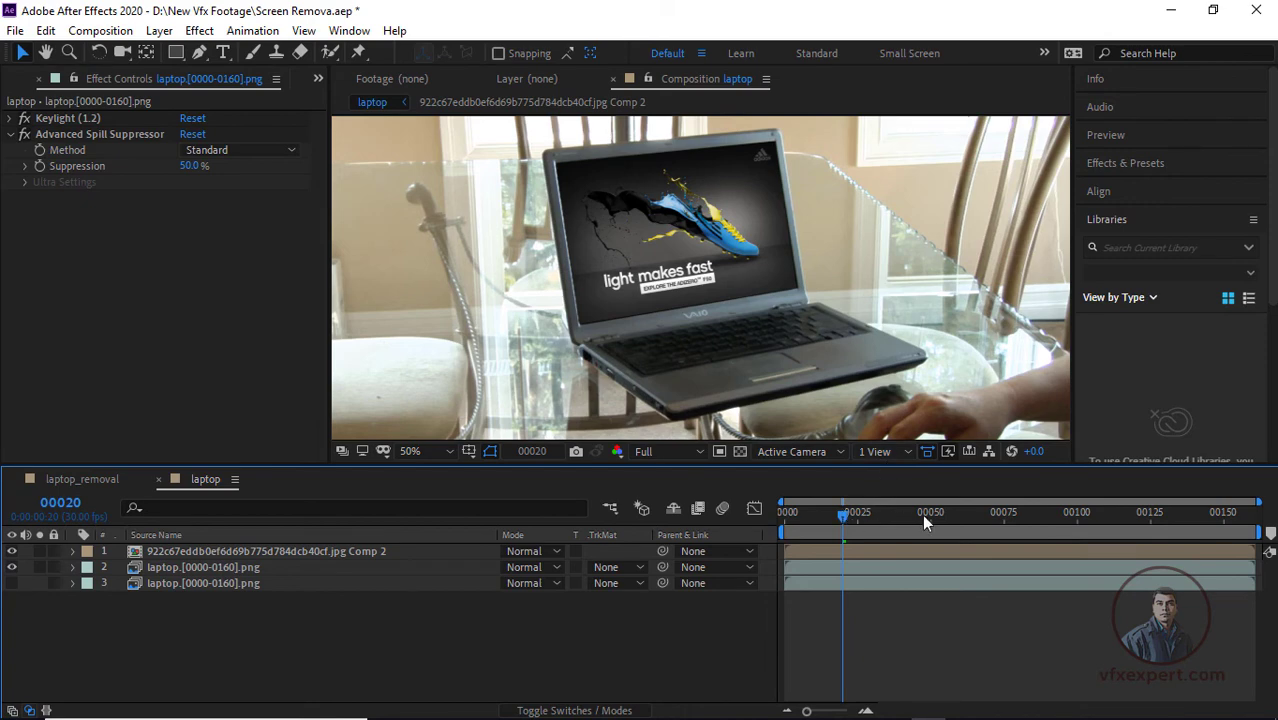
pyautogui.moveTo(922, 514); pyautogui.dragTo(998, 516)
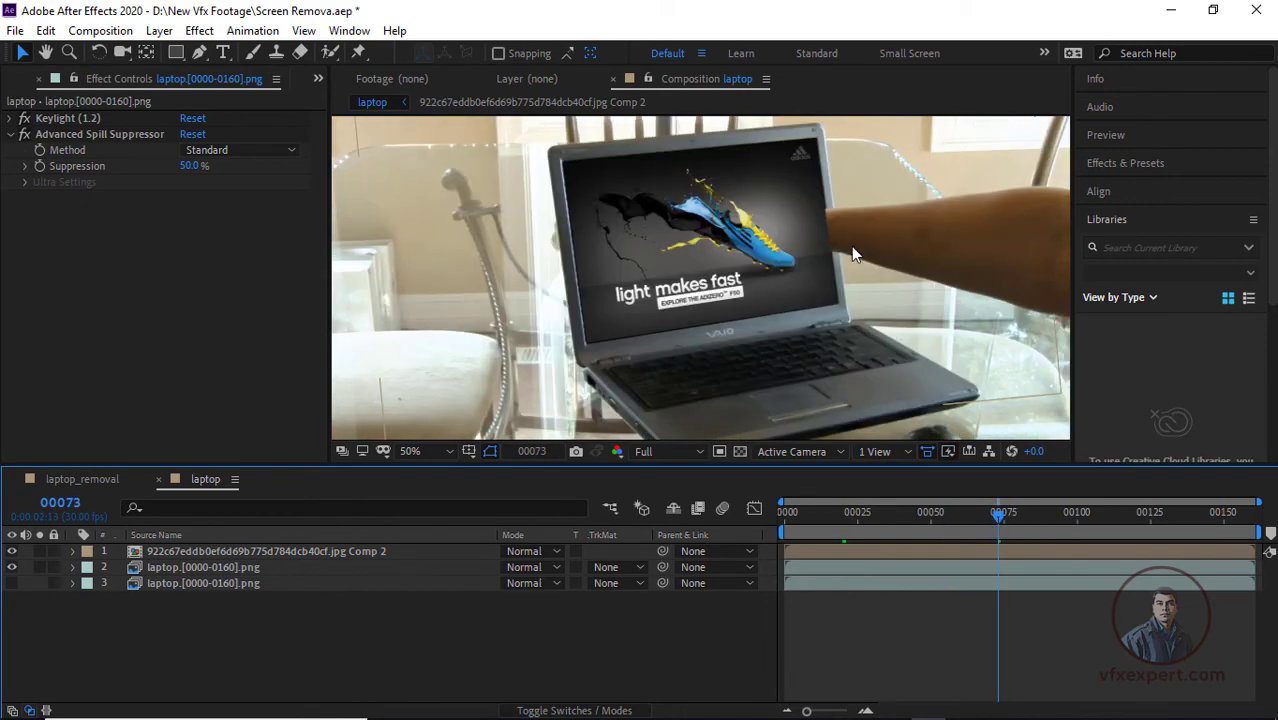
# Step: Place the pre-composed image layer directly below the keyed laptop layer and make it visible behind the hand
pyautogui.click(158, 554)
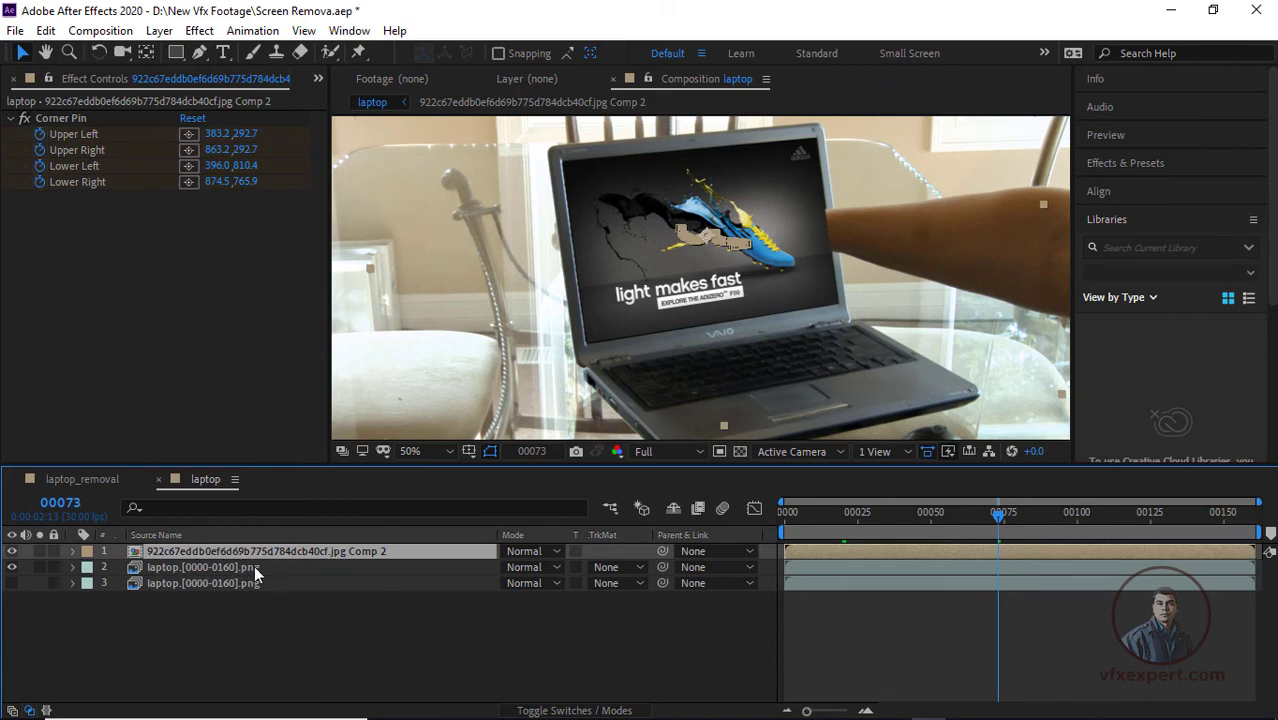
pyautogui.click(12, 551)
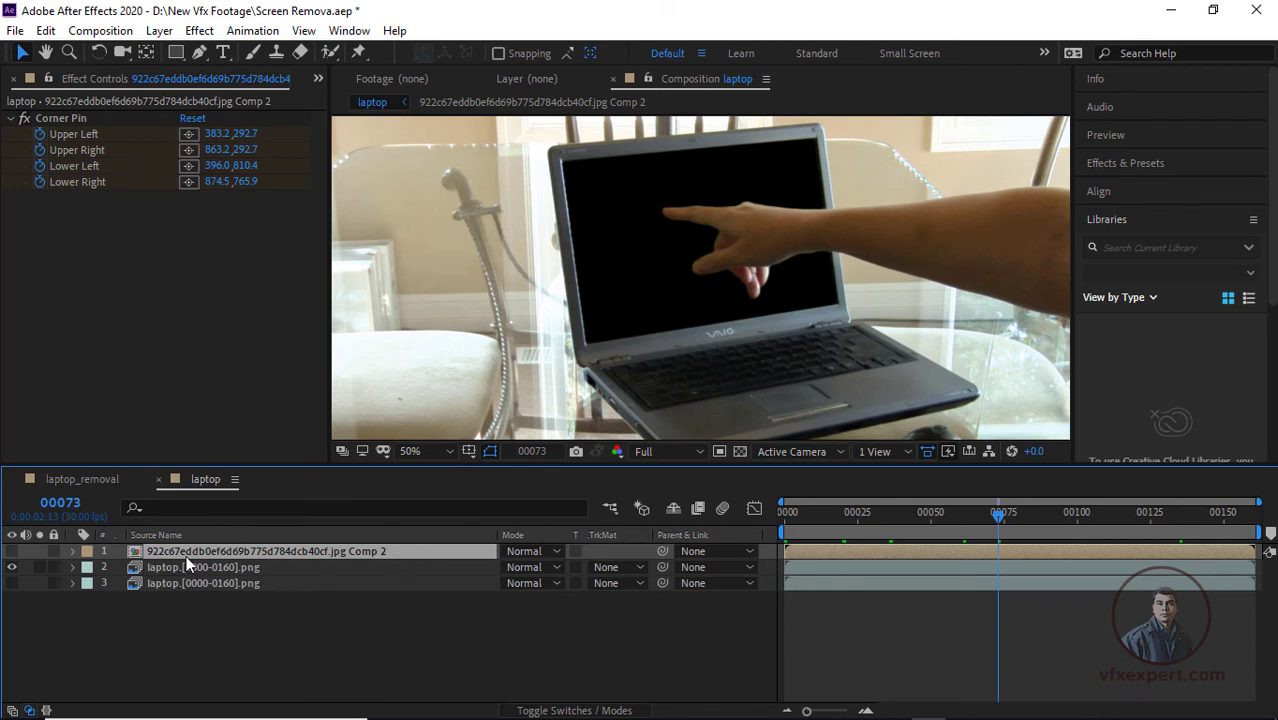
pyautogui.moveTo(191, 553); pyautogui.dragTo(225, 581)
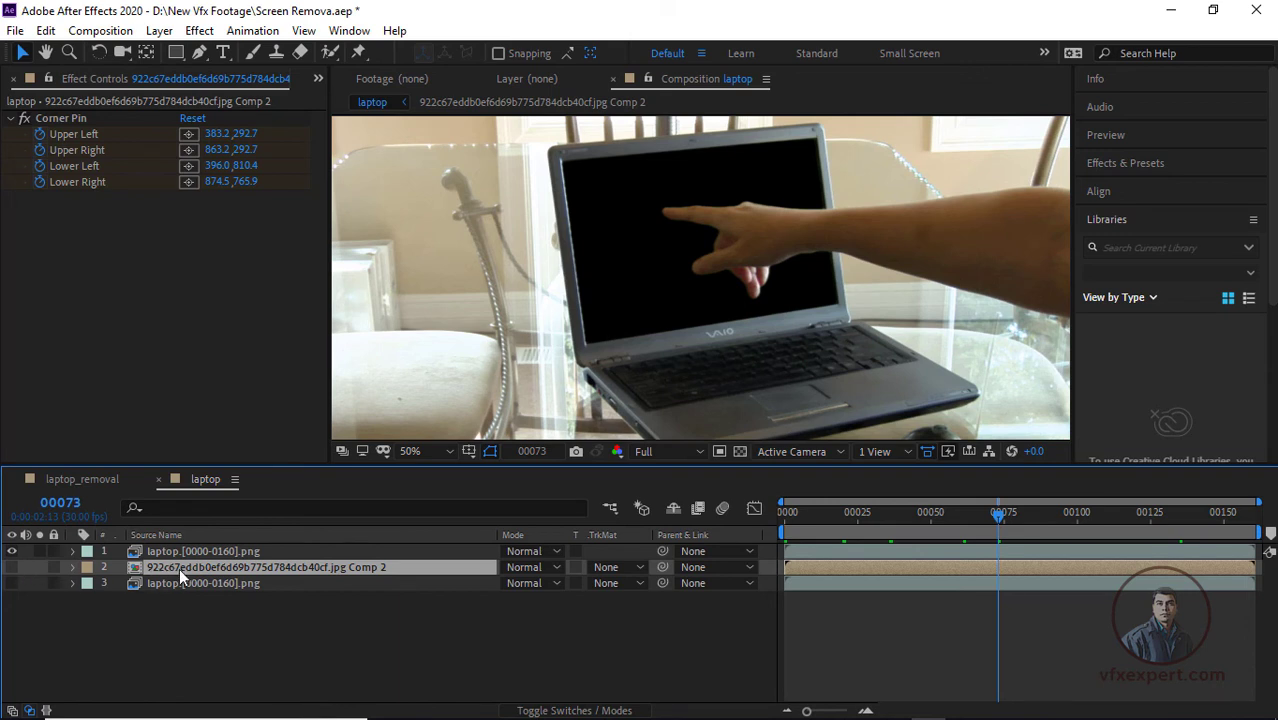
pyautogui.click(12, 567)
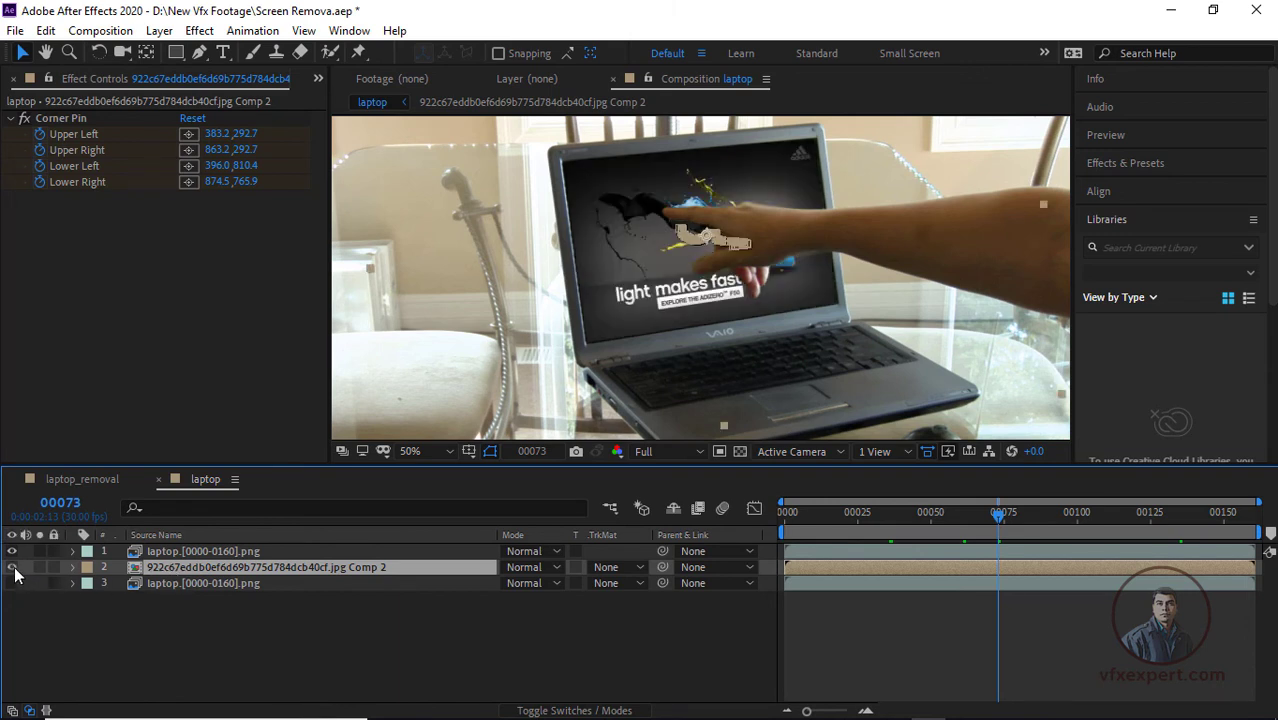
pyautogui.click(816, 616)
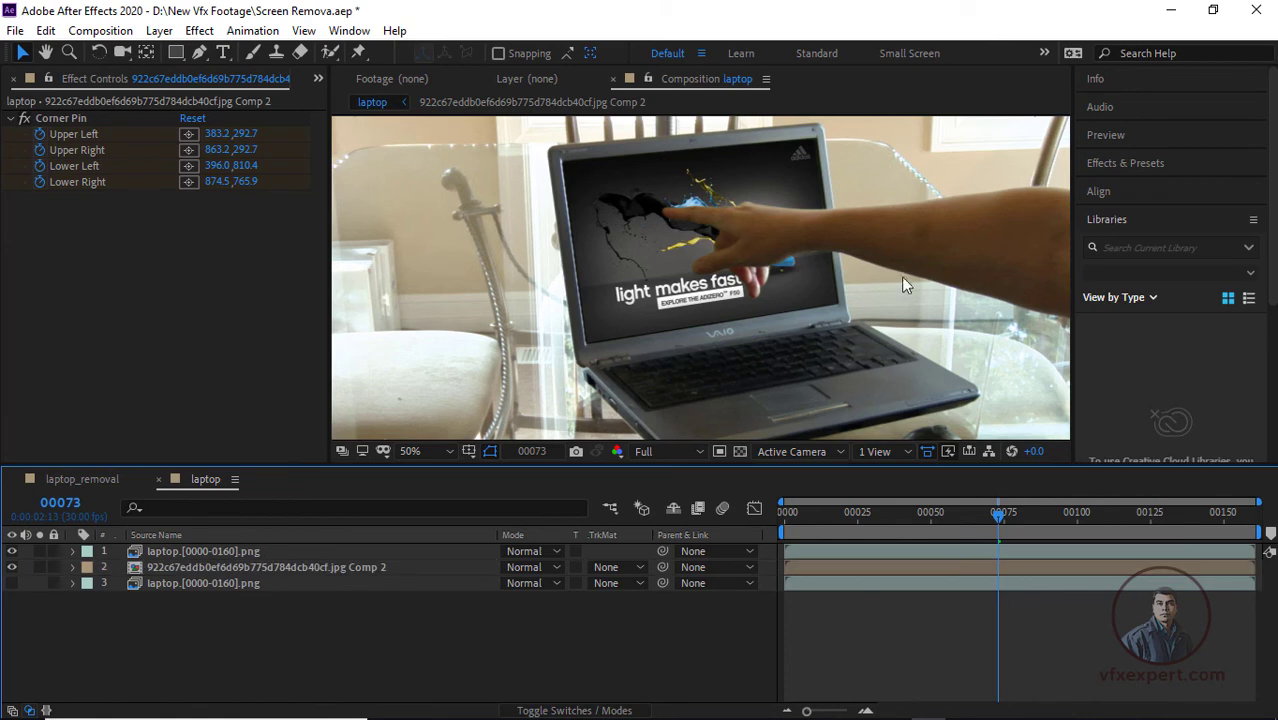
# Step: Play the fitted laptop composition from frame 0 to review the screen replacement behind the hand, then stop playback
pyautogui.moveTo(975, 530); pyautogui.dragTo(786, 515)
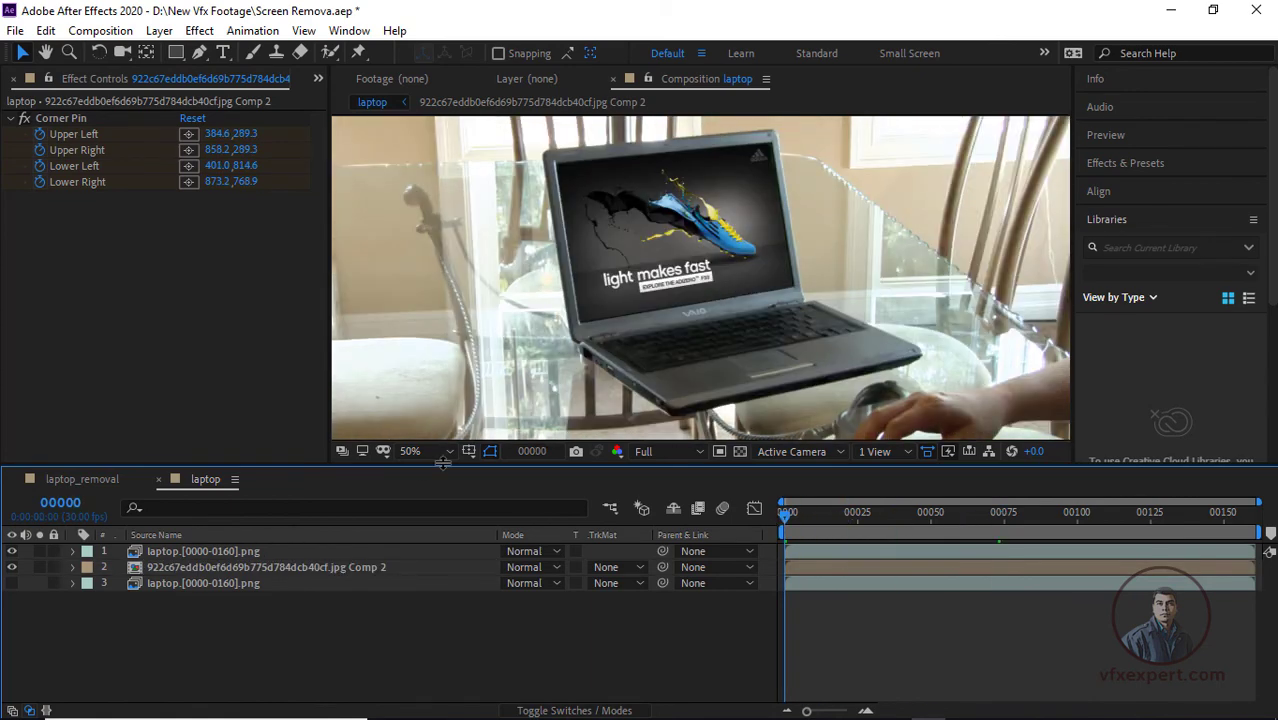
pyautogui.click(446, 451)
pyautogui.click(432, 117)
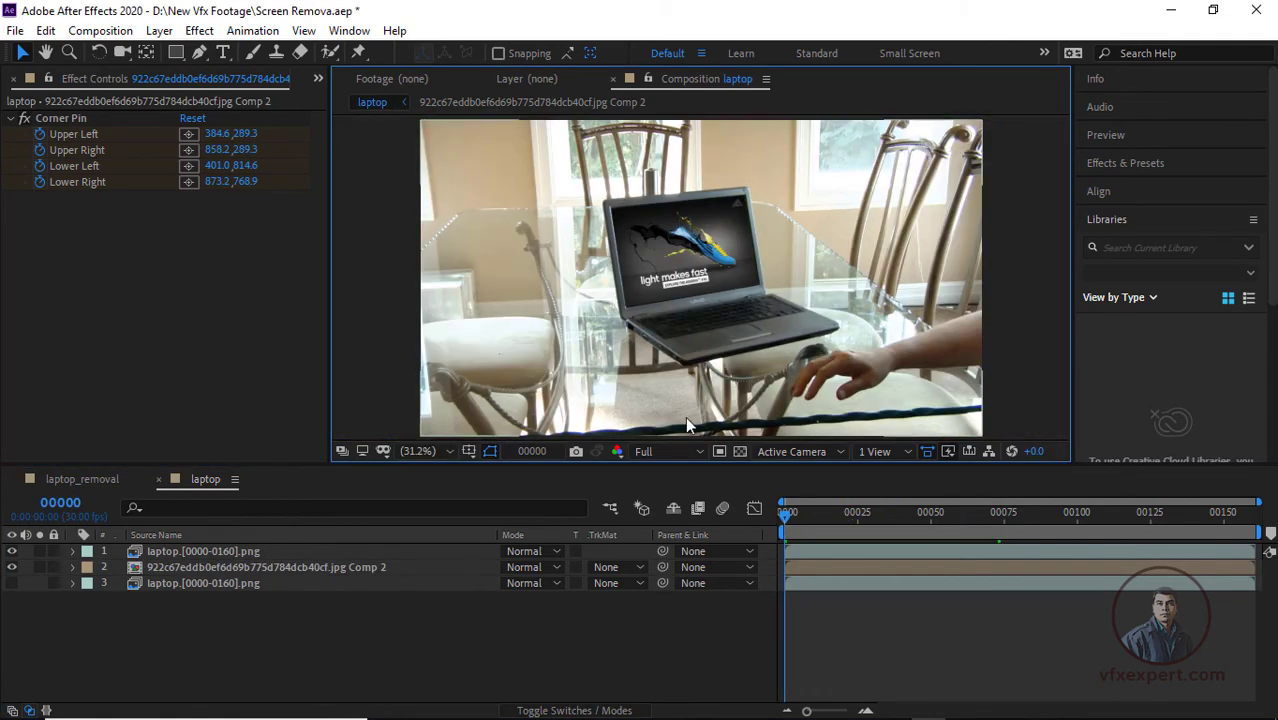
pyautogui.press('space')
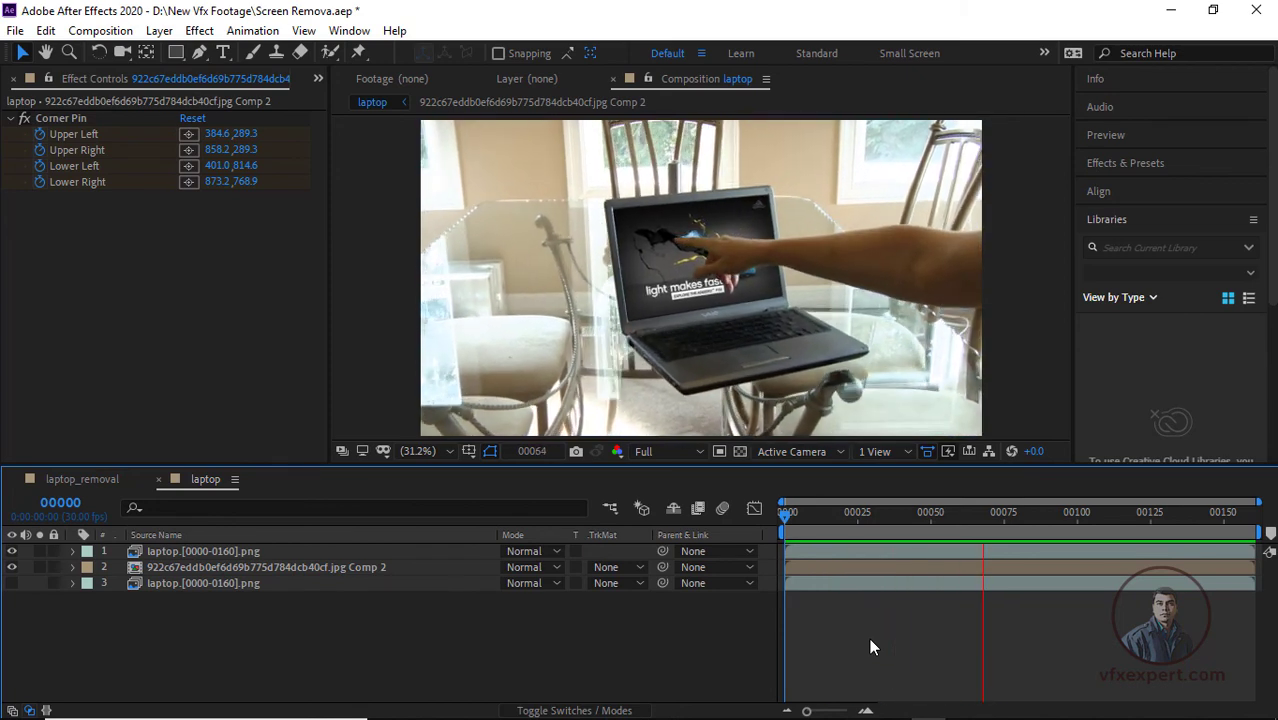
pyautogui.press('space')
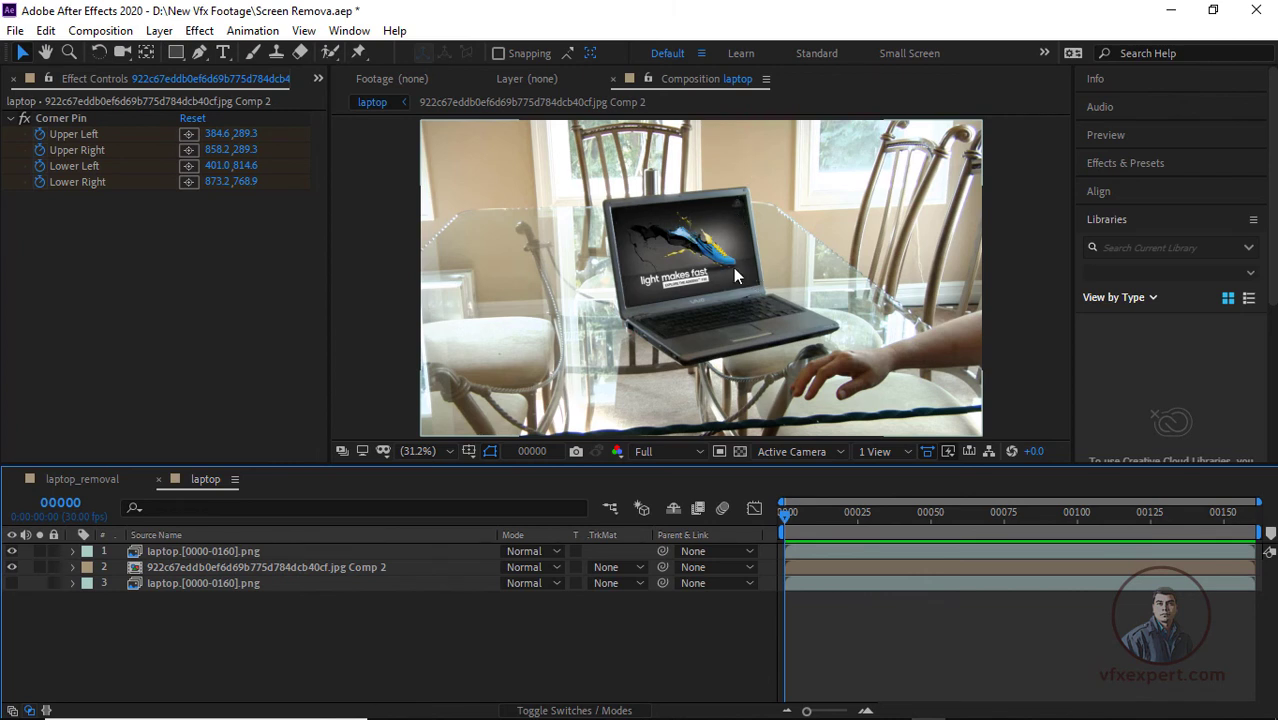
# Step: Open the pre-composed image layer's own composition, Comp 2, from the laptop composition
pyautogui.scroll(1, 733, 267)
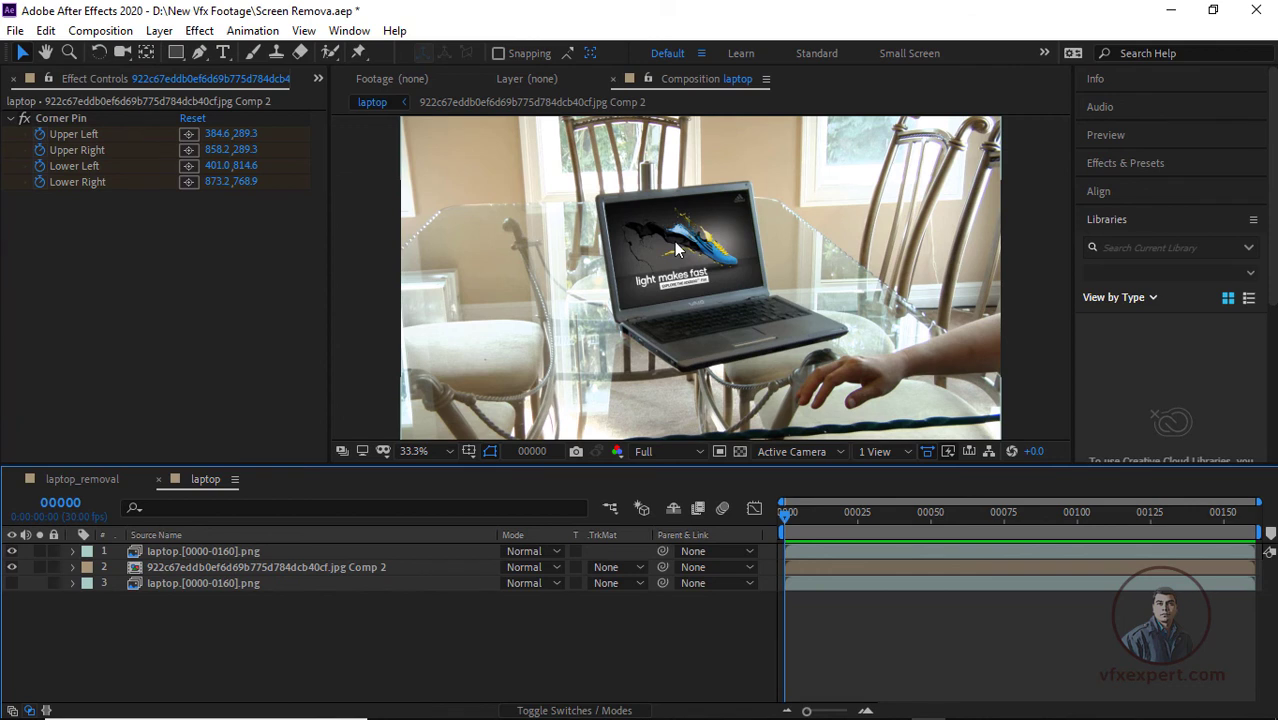
pyautogui.click(218, 566)
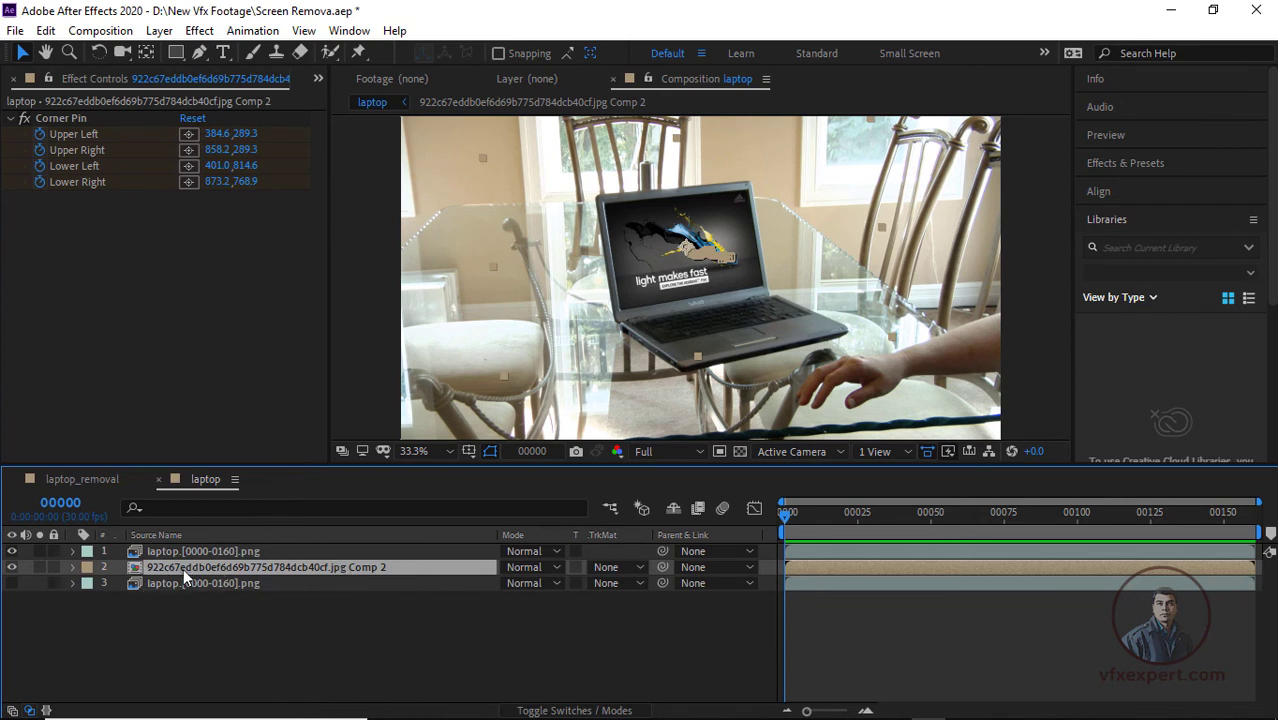
pyautogui.doubleClick(357, 568)
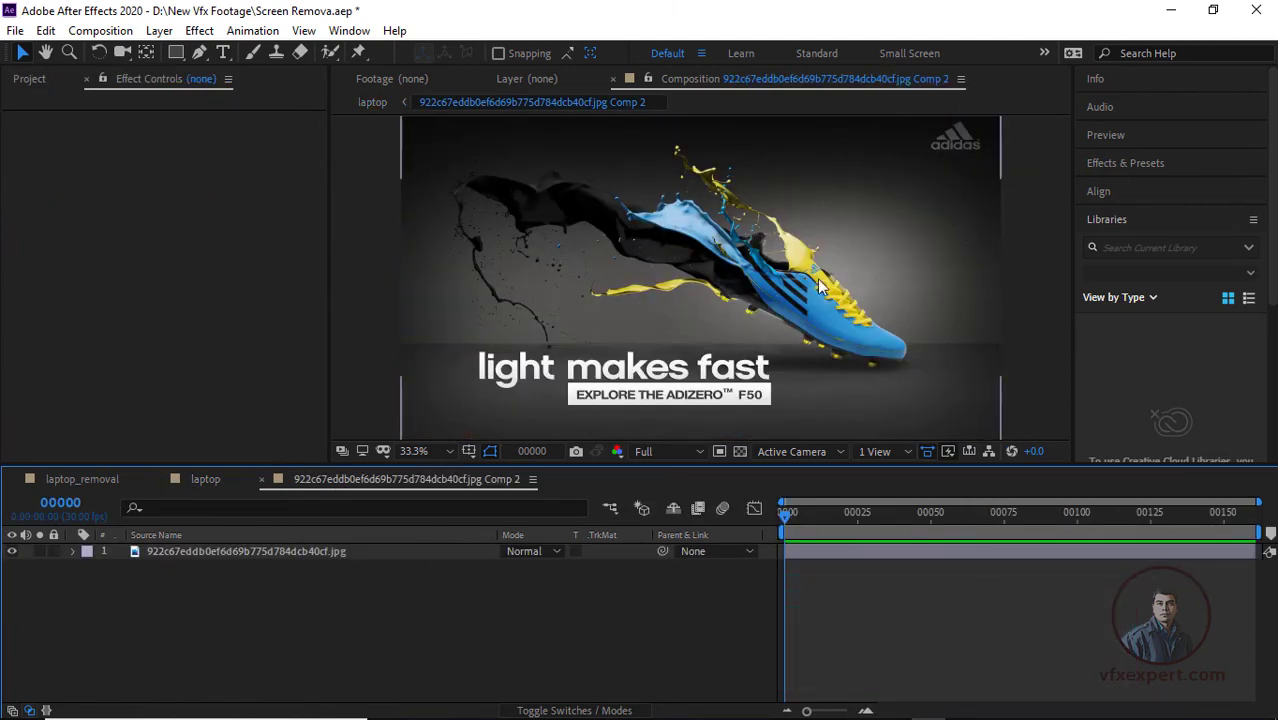
# Step: Import the a14-1024x544 picture from the Pictures folder and add it above the shoe image in Comp 2
pyautogui.click(38, 79)
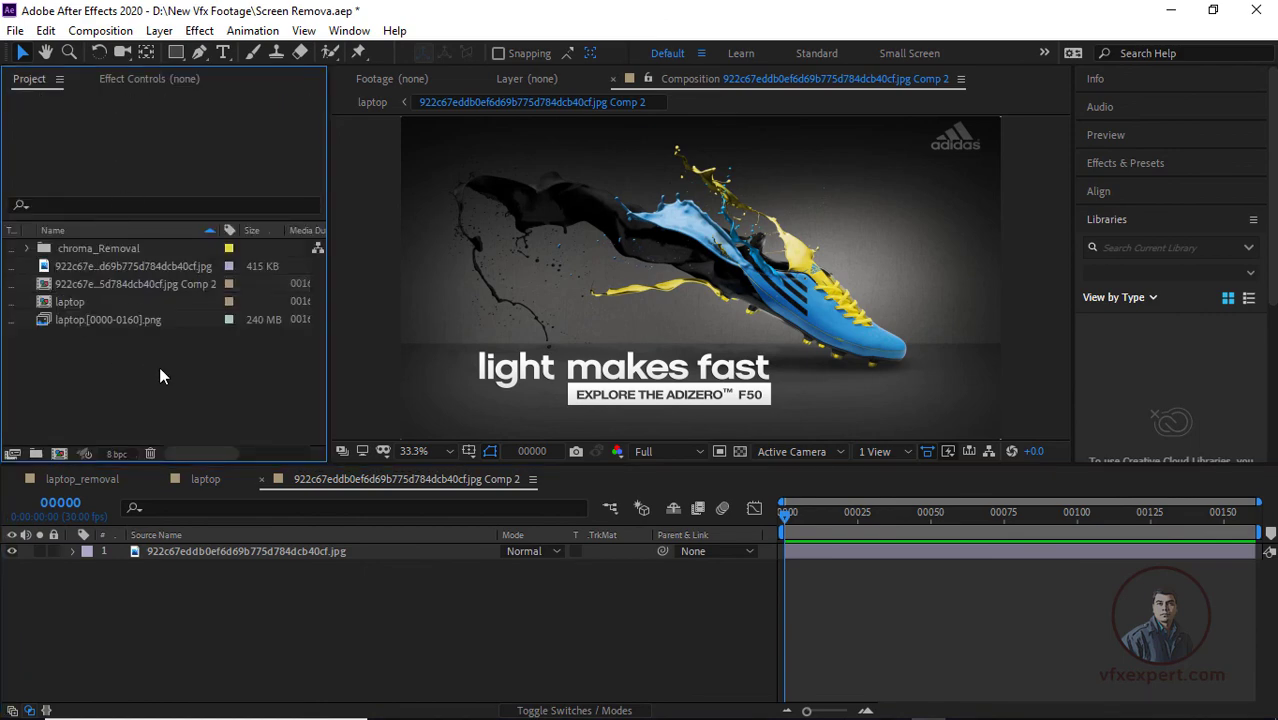
pyautogui.doubleClick(159, 376)
pyautogui.scroll(-2, 700, 300)
pyautogui.click(887, 307)
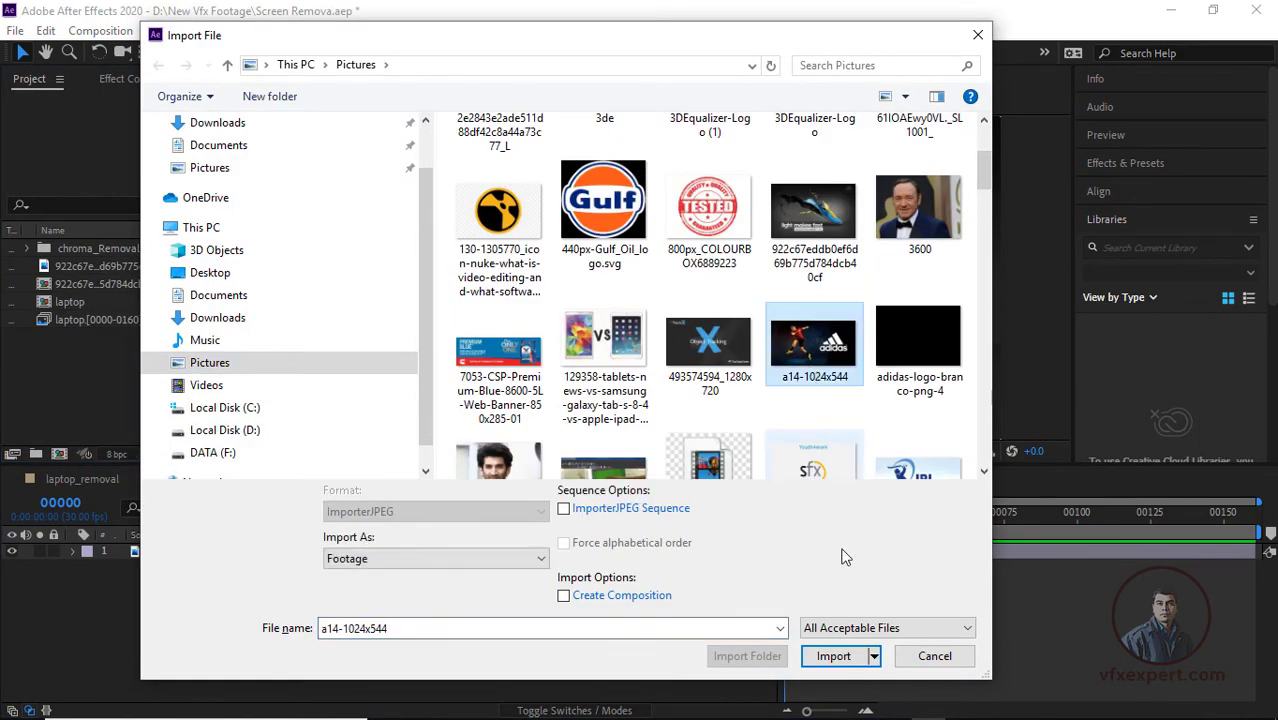
pyautogui.click(887, 307)
pyautogui.moveTo(104, 303); pyautogui.dragTo(225, 551)
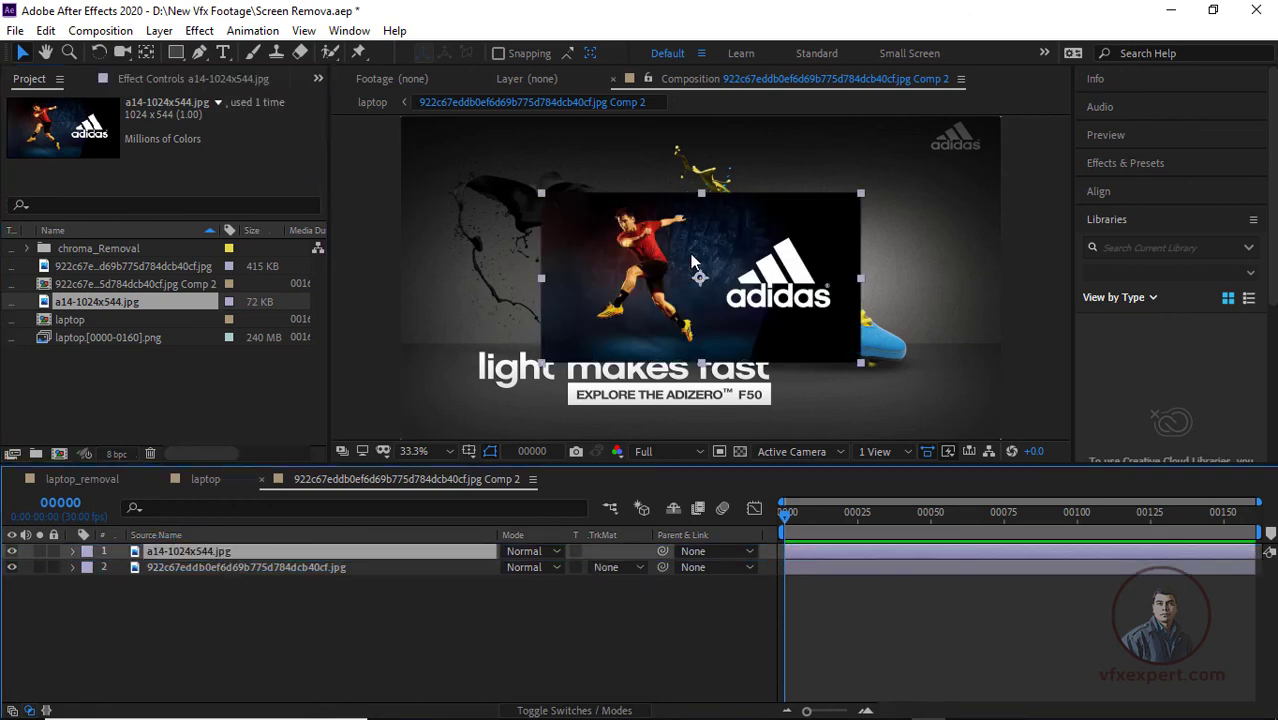
# Step: Fit the a14-1024x544.jpg layer to the full composition size in Comp 2 with Fit to Comp
pyautogui.press(',')
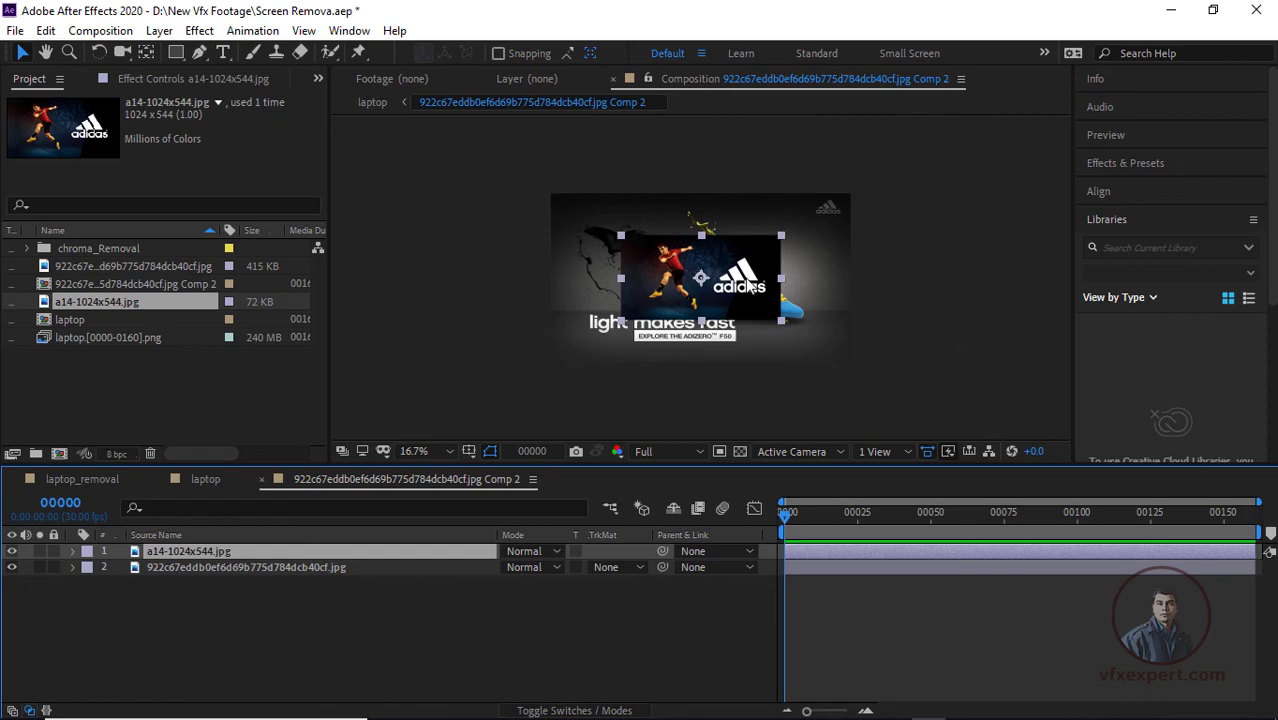
pyautogui.press('.')
pyautogui.rightClick(208, 549)
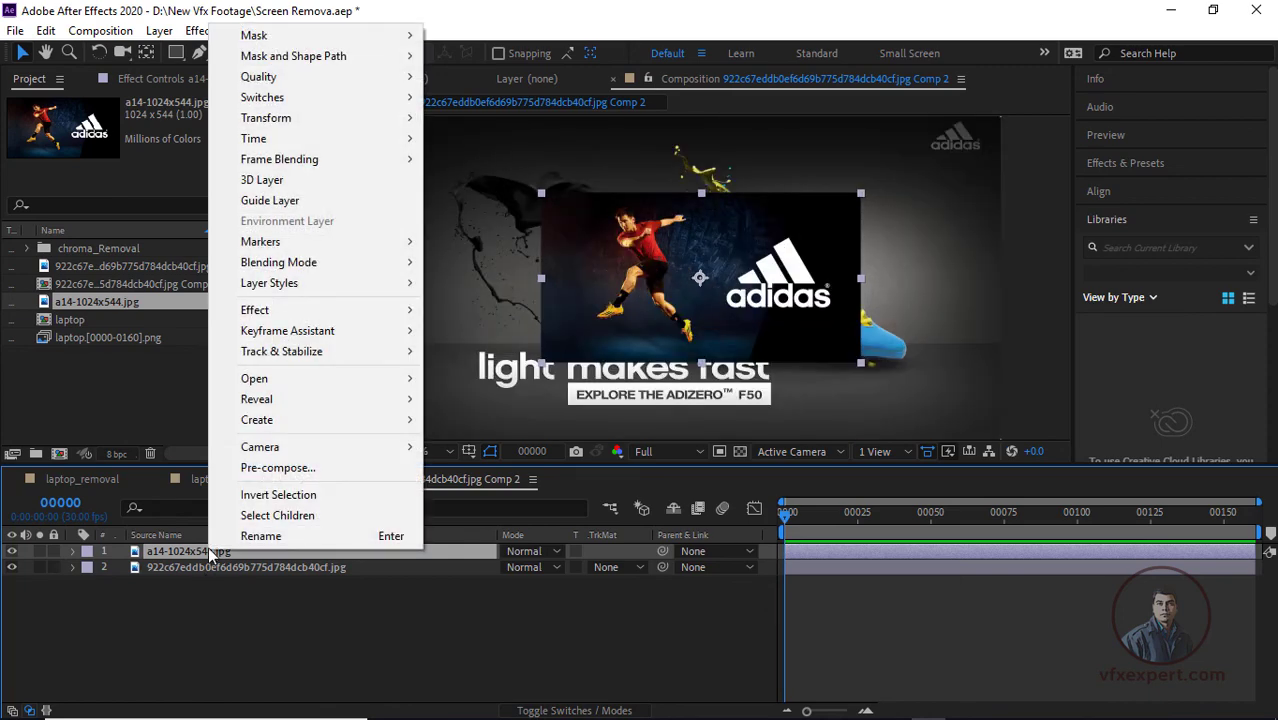
pyautogui.moveTo(291, 121)
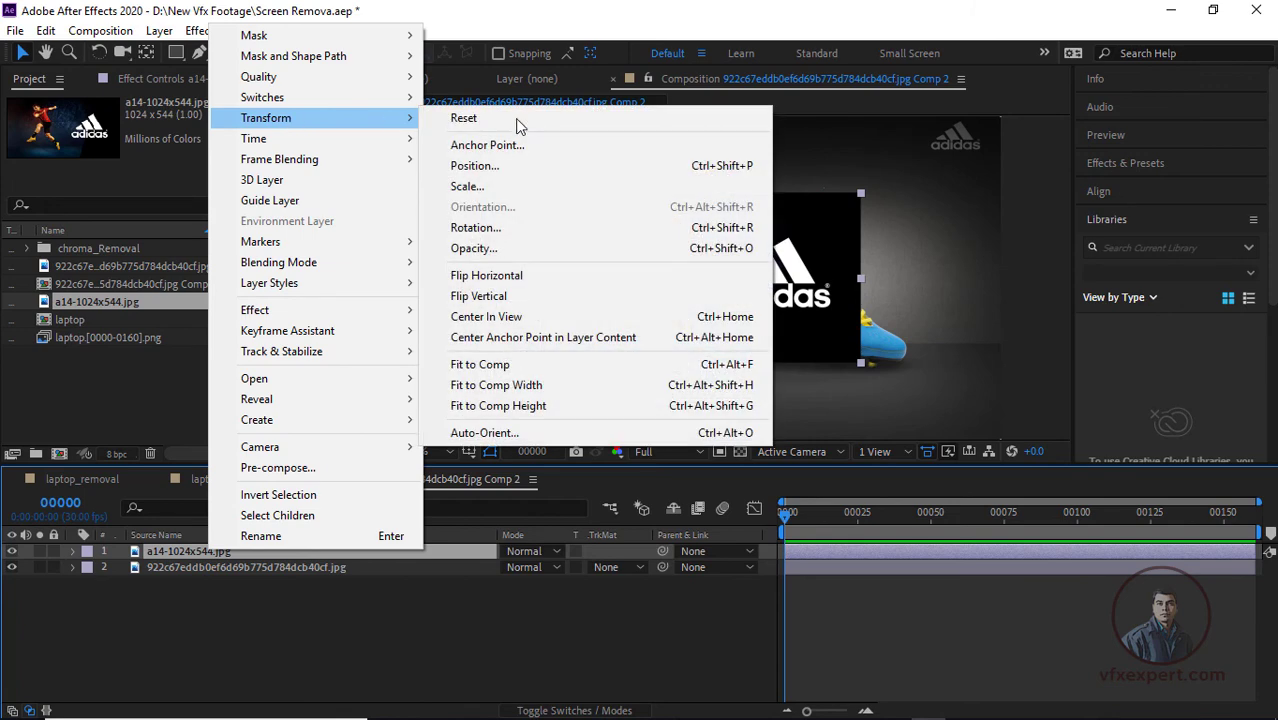
pyautogui.click(487, 370)
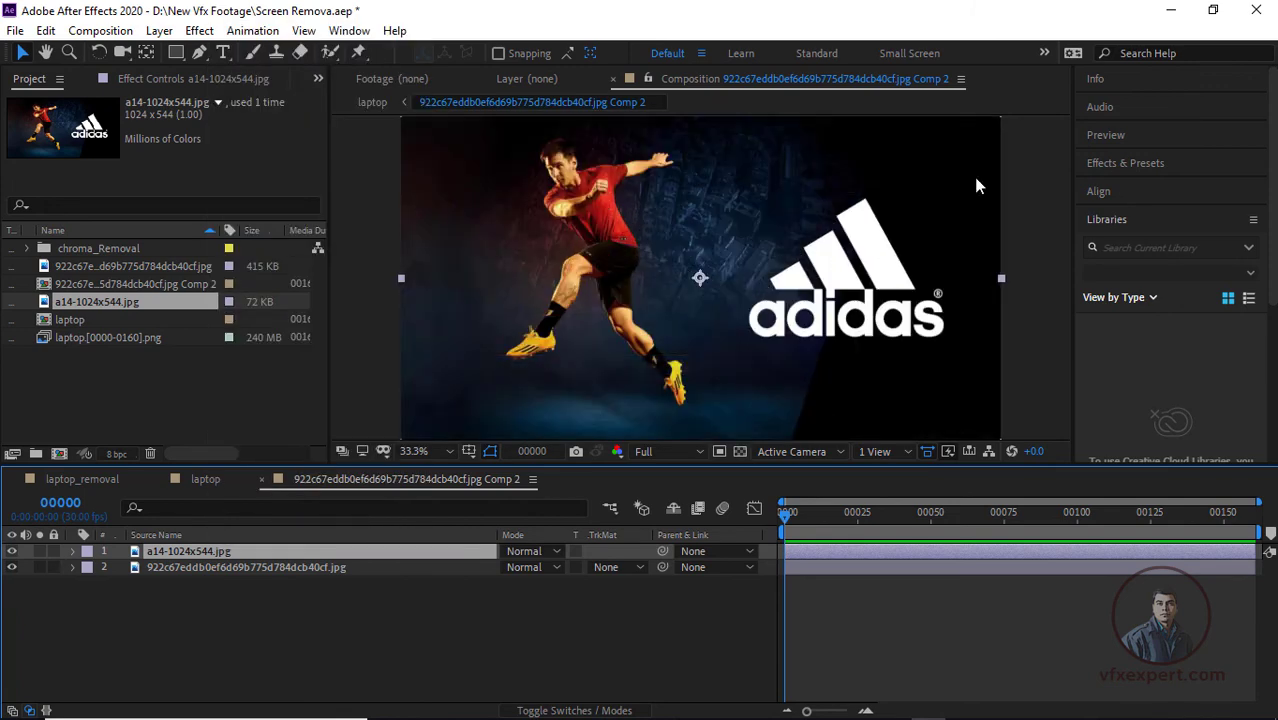
# Step: Return to the laptop composition and play it from frame 0 to review the new screen image behind the hand, then stop playback
pyautogui.click(207, 479)
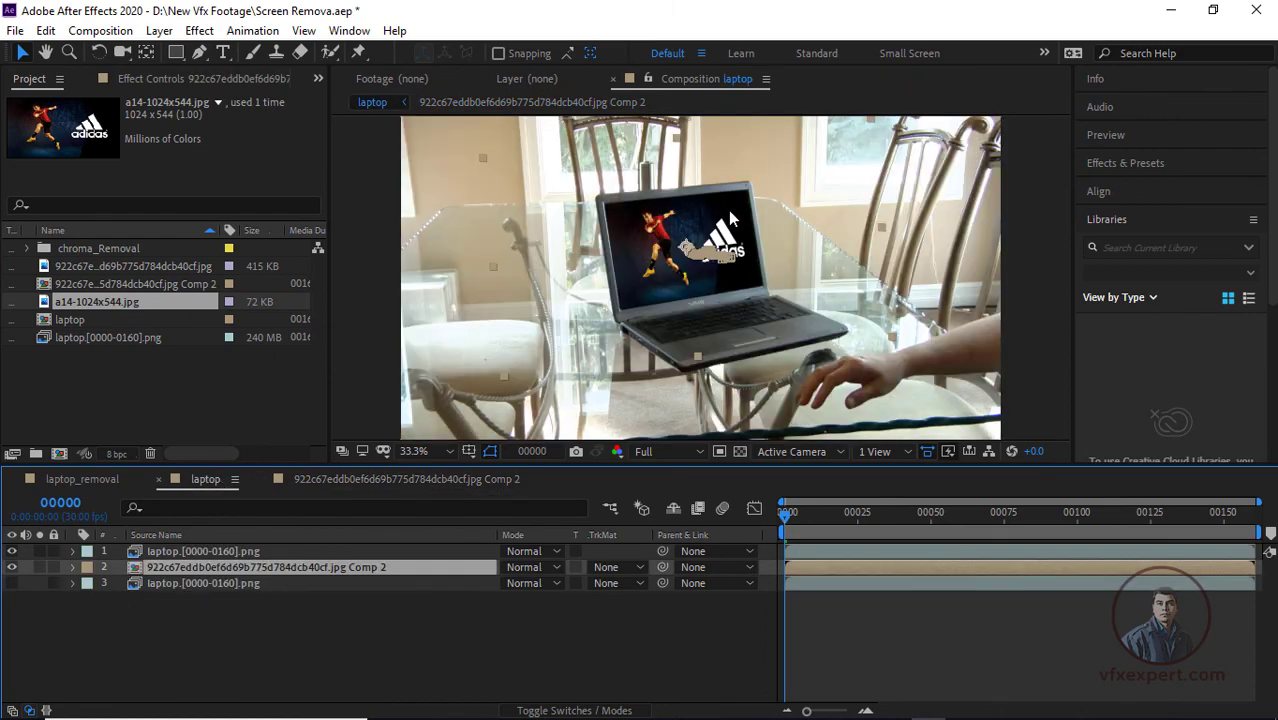
pyautogui.scroll(3, 786, 351)
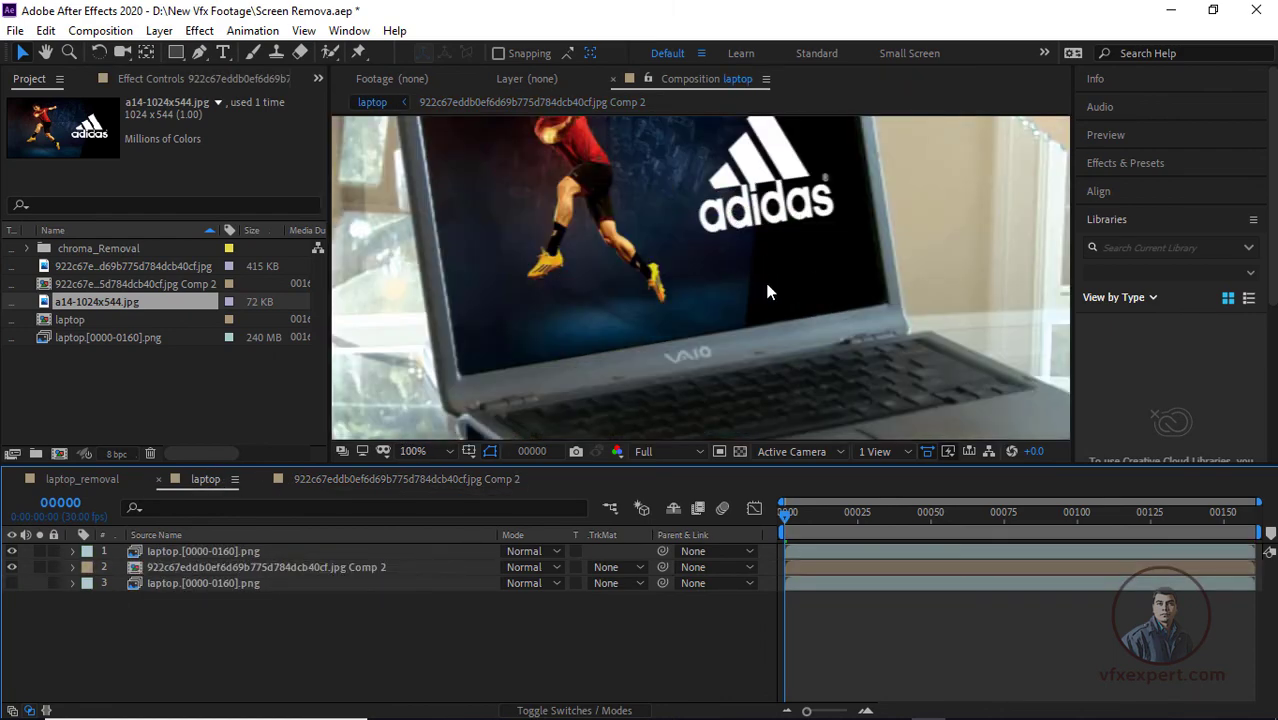
pyautogui.scroll(-2, 764, 278)
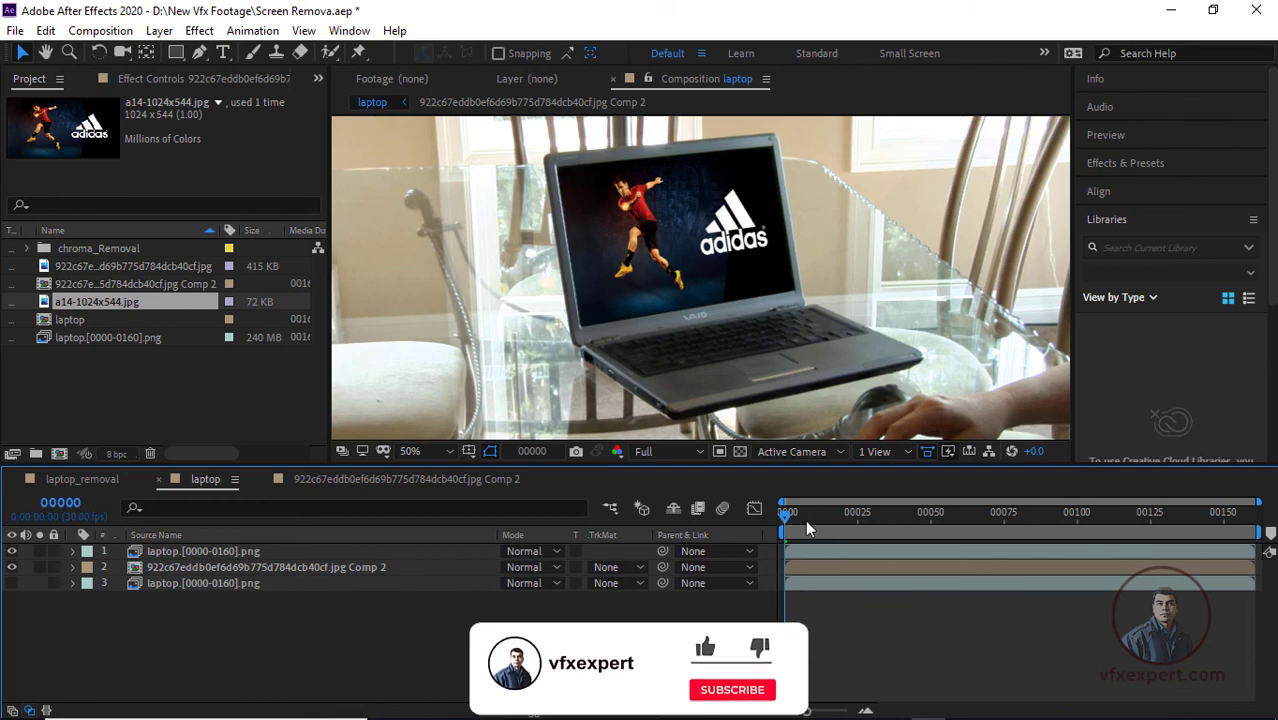
pyautogui.press('space')
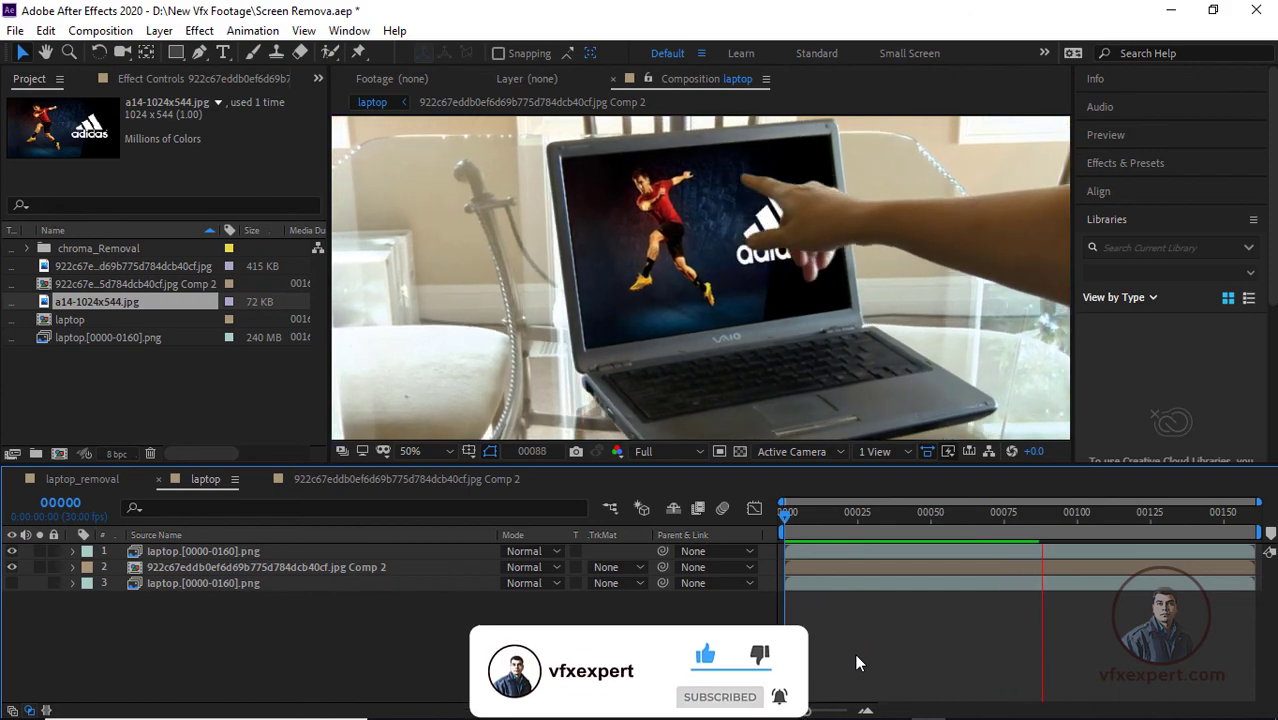
pyautogui.press('space')
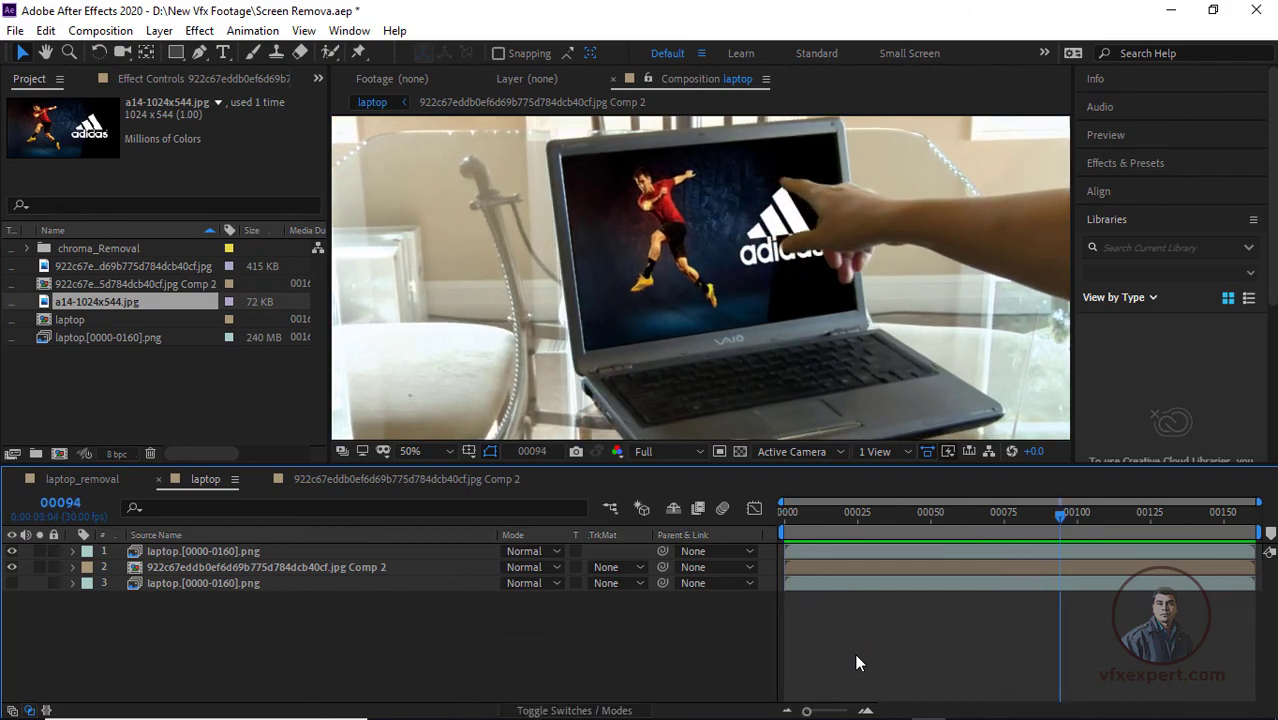